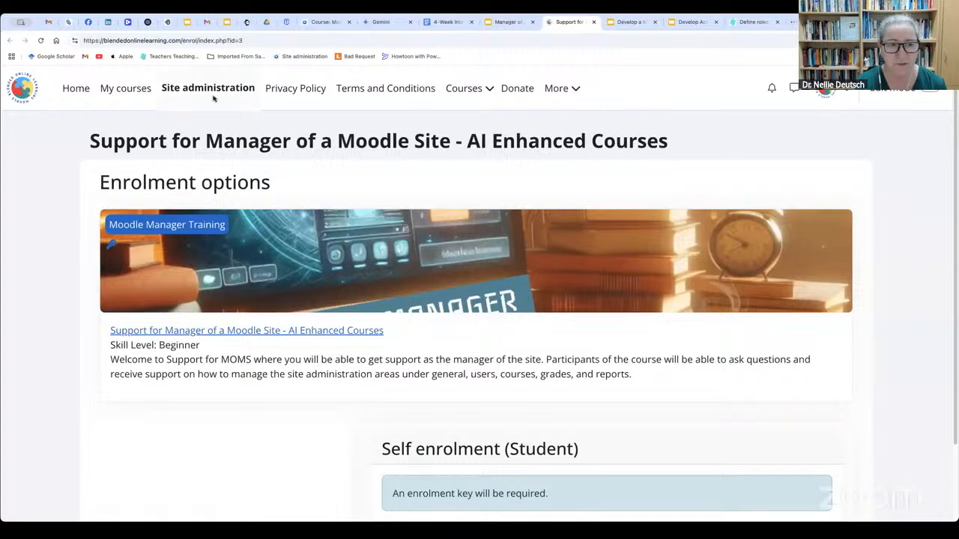
Open the site home settings from the general site administration options, review them, and return to the administration overview
left_click(221, 93)
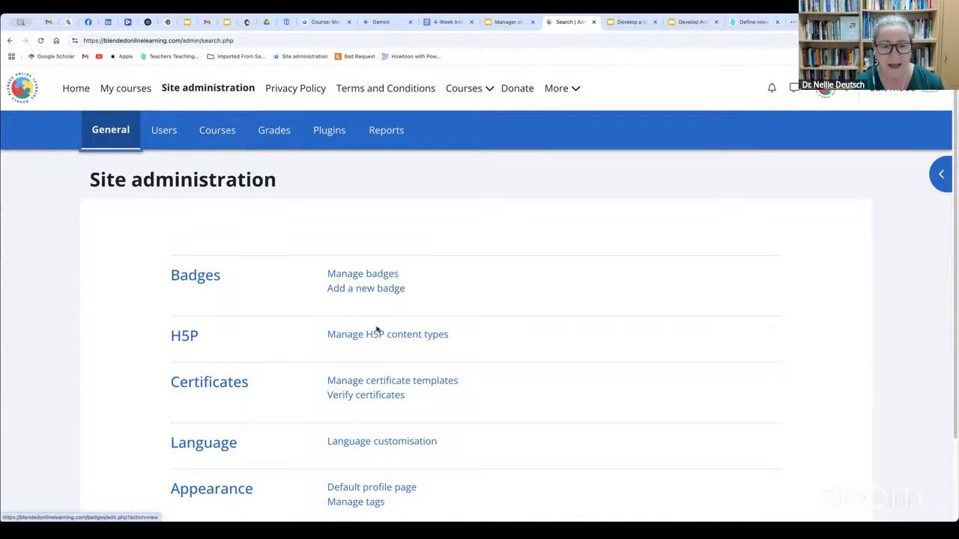
scroll(378, 329, "down", 1)
scroll(378, 329, "down", 1)
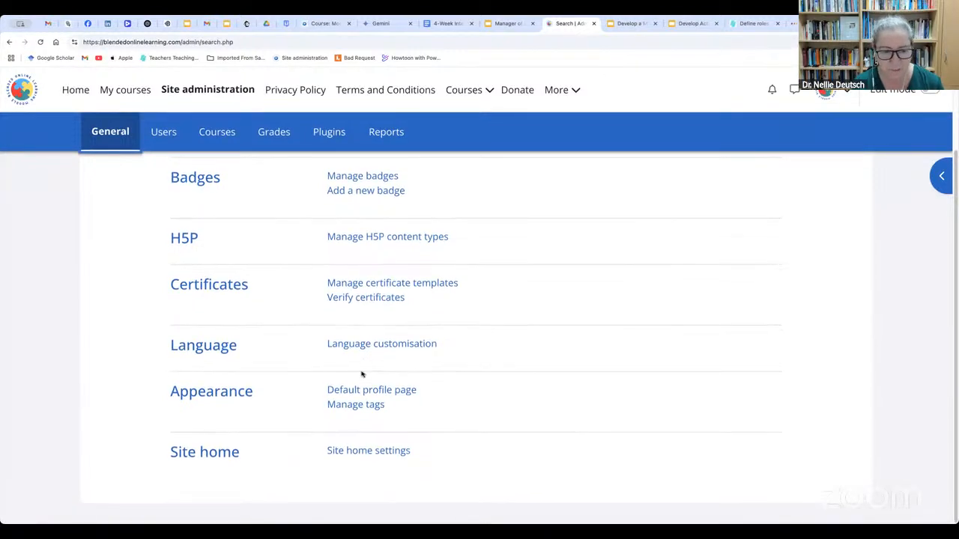
left_click(361, 451)
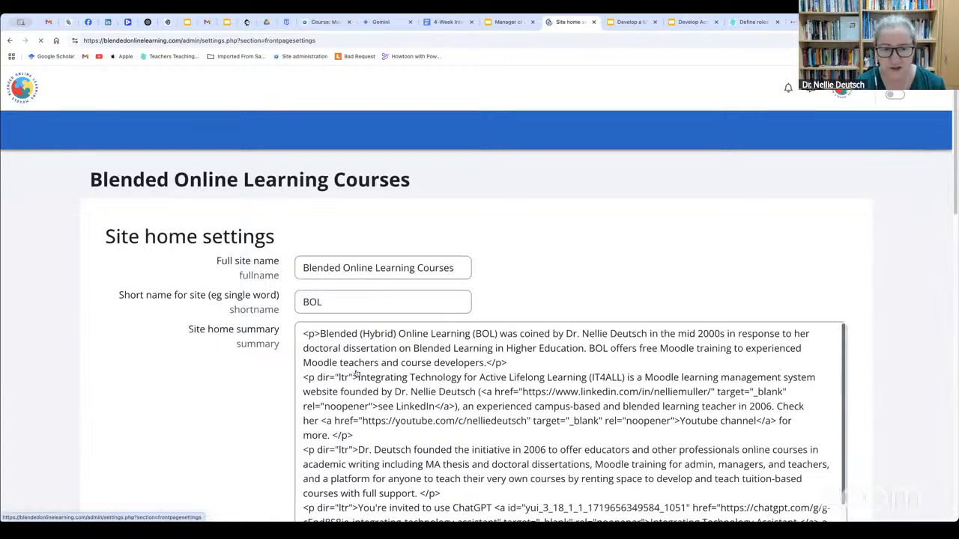
scroll(334, 375, "down", 2)
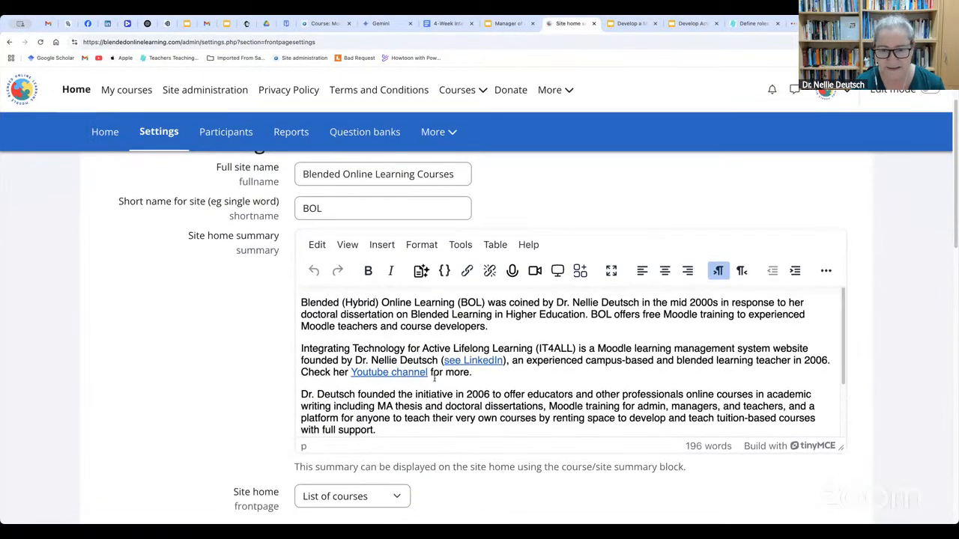
scroll(432, 377, "up", 2)
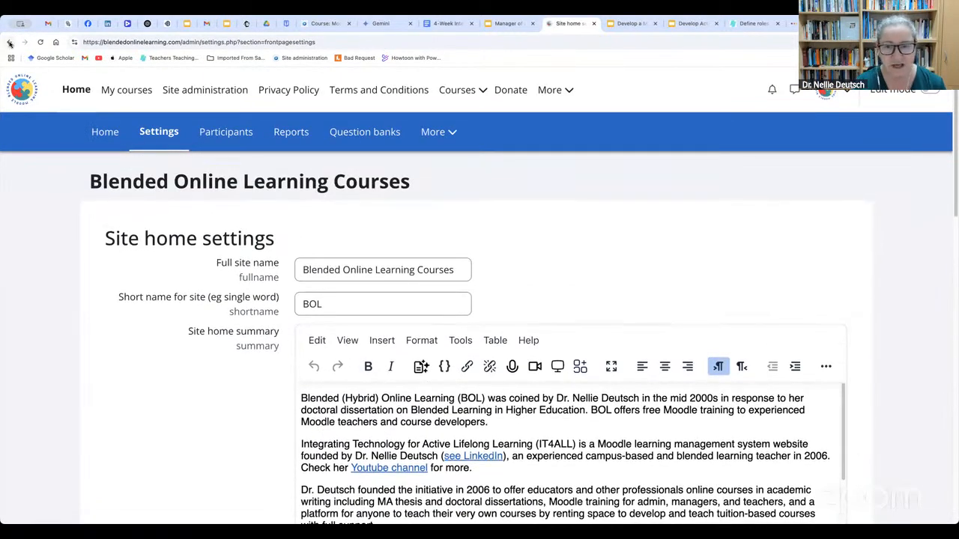
left_click(10, 42)
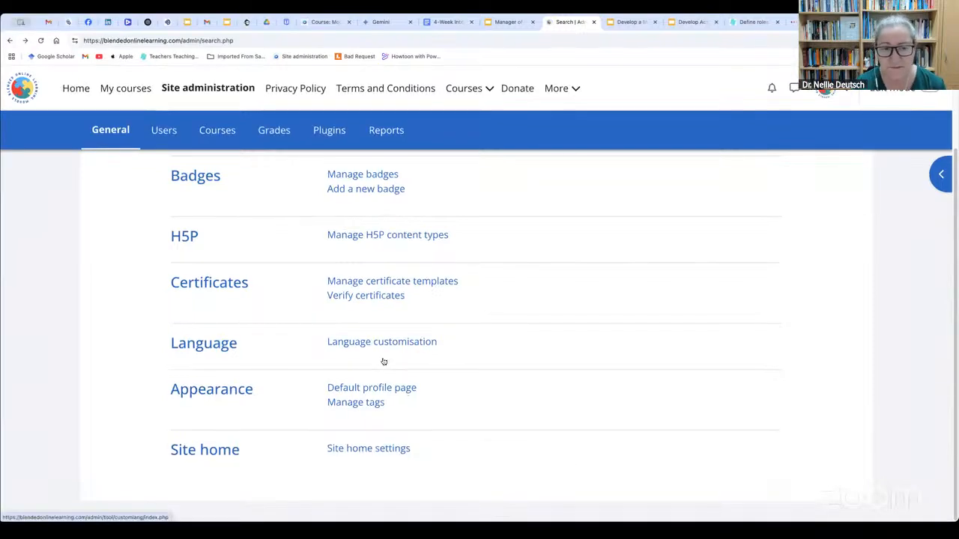
scroll(383, 363, "up", 2)
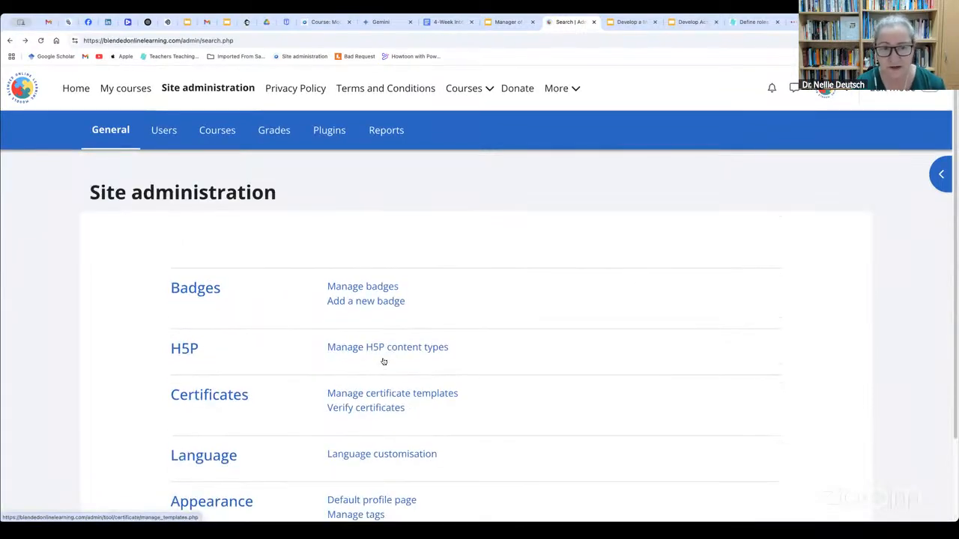
View the list of user accounts in the Users section of site administration and return to that section
left_click(160, 133)
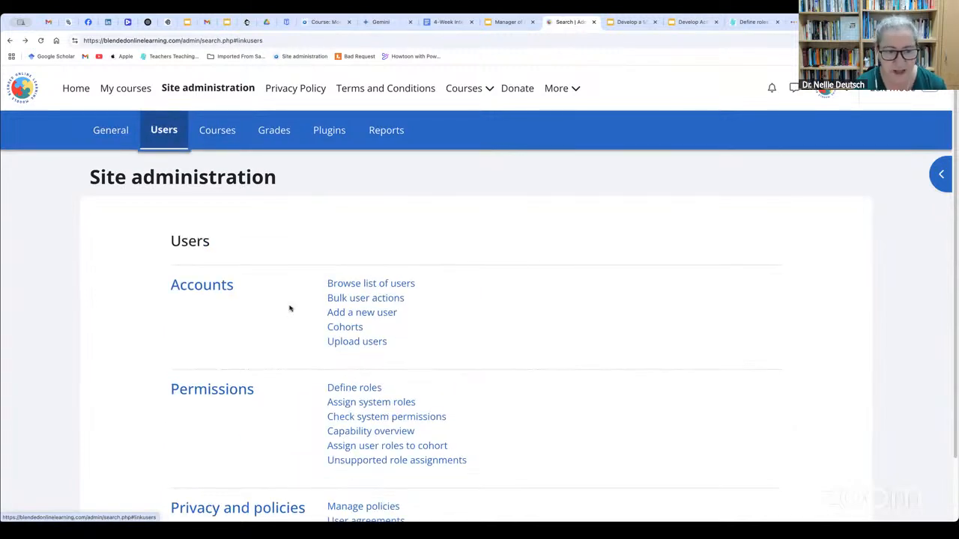
left_click(394, 285)
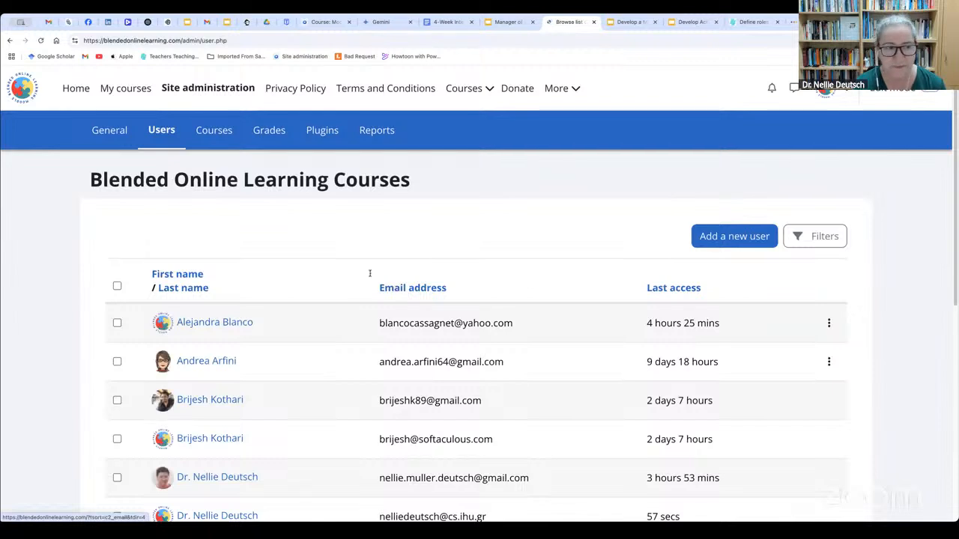
left_click(12, 41)
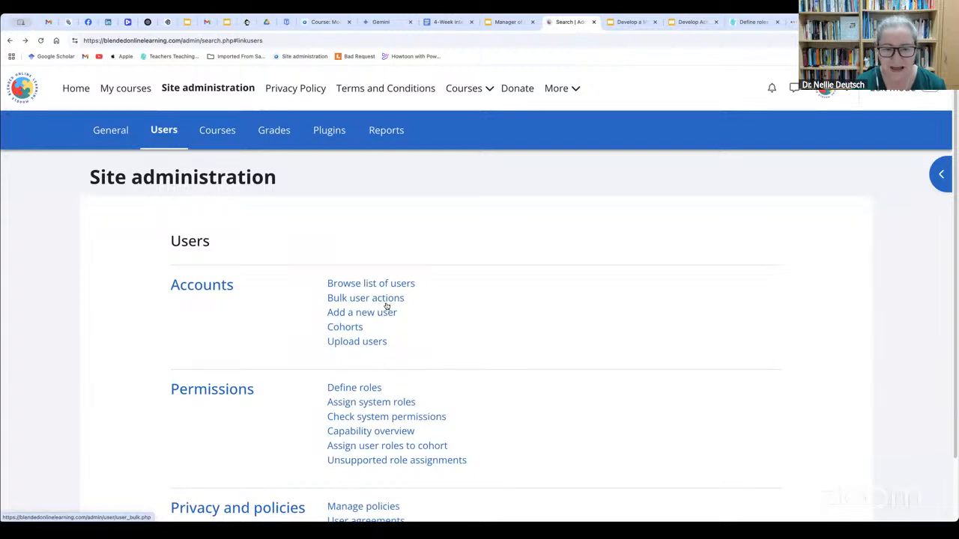
In bulk user actions, add the six accounts sharing the same surname to the selected user list
left_click(387, 305)
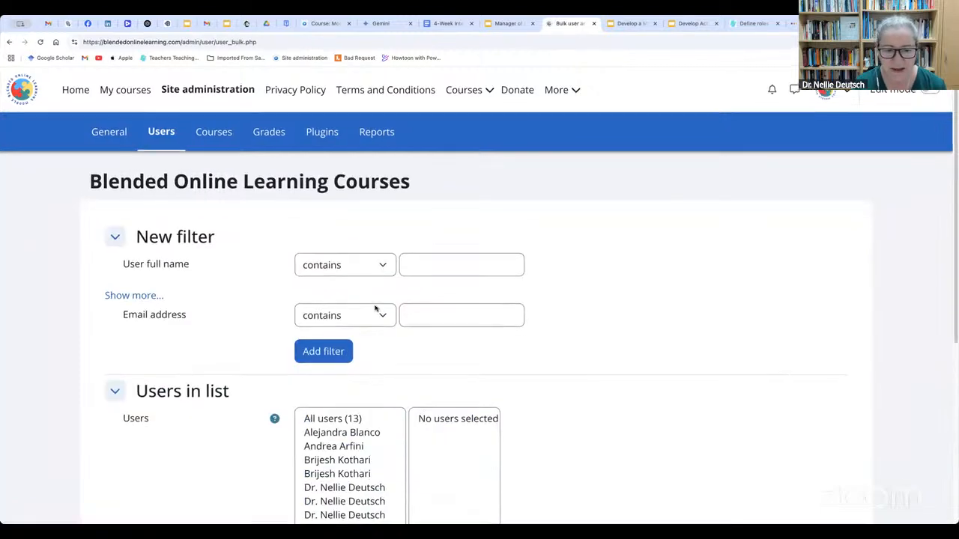
scroll(375, 308, "down", 5)
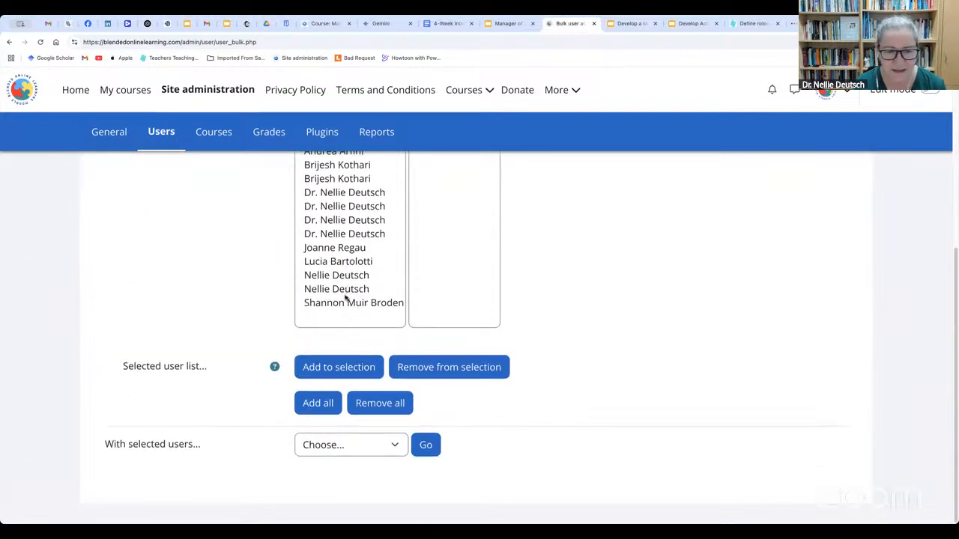
scroll(345, 300, "up", 1)
left_click(343, 302)
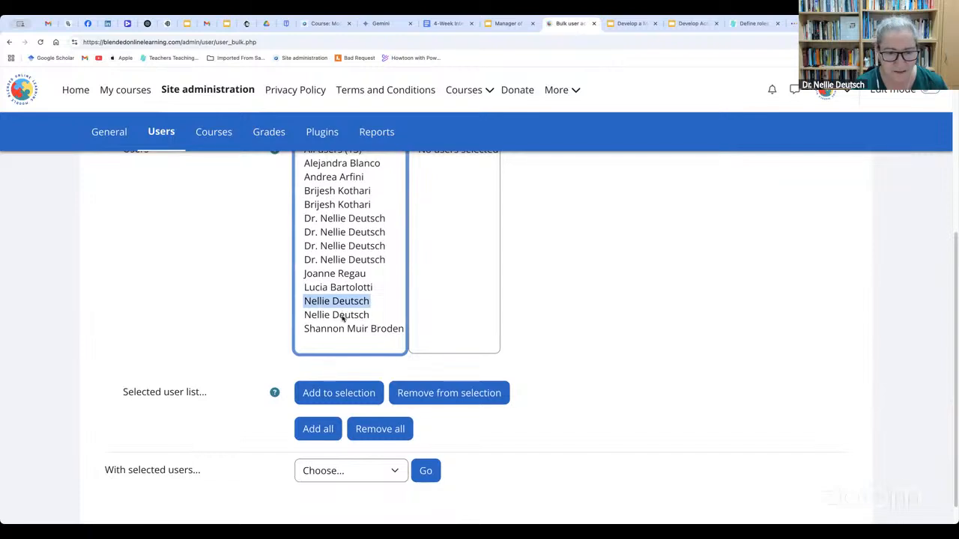
left_click(343, 316, "shift")
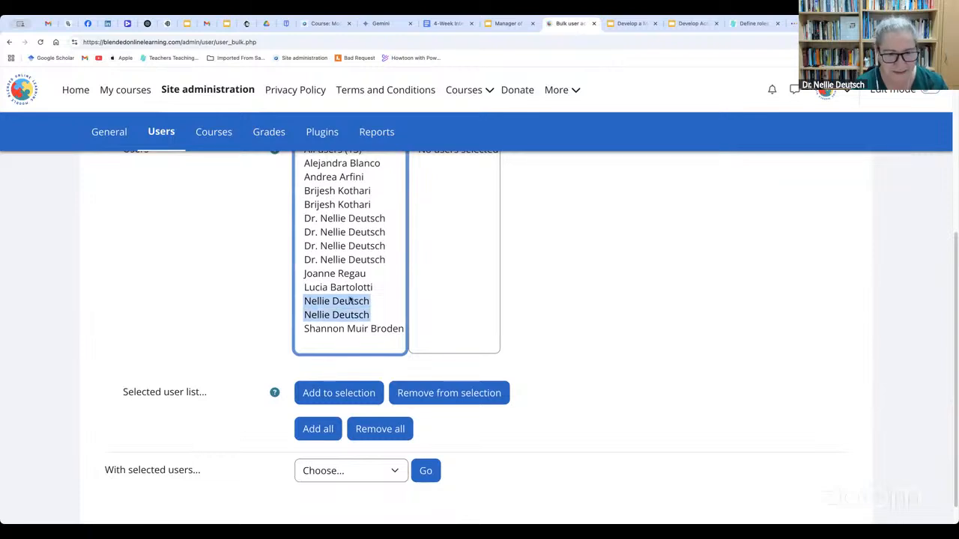
left_click(365, 260, "super")
left_click(369, 246, "super")
left_click(372, 232, "super")
left_click(372, 218, "super")
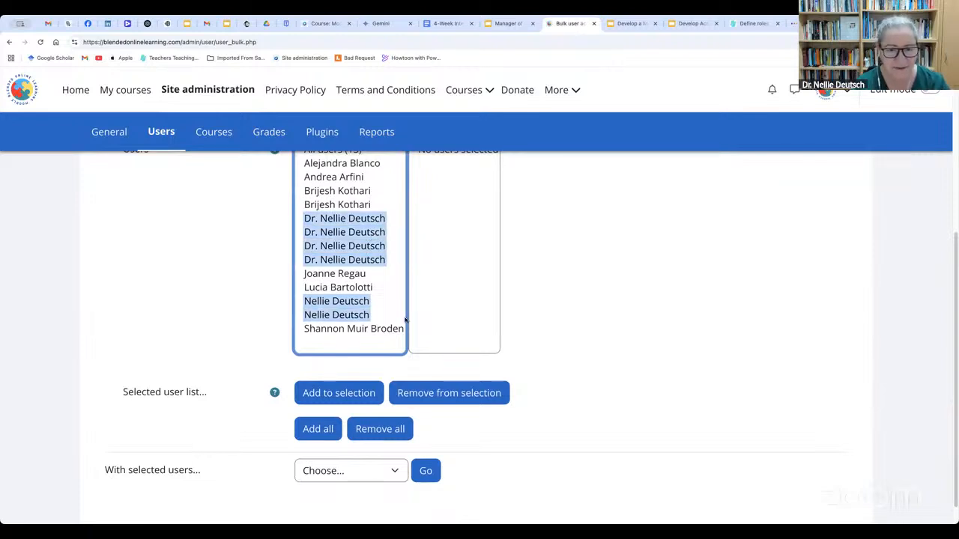
left_click(360, 393)
scroll(476, 331, "down", 2)
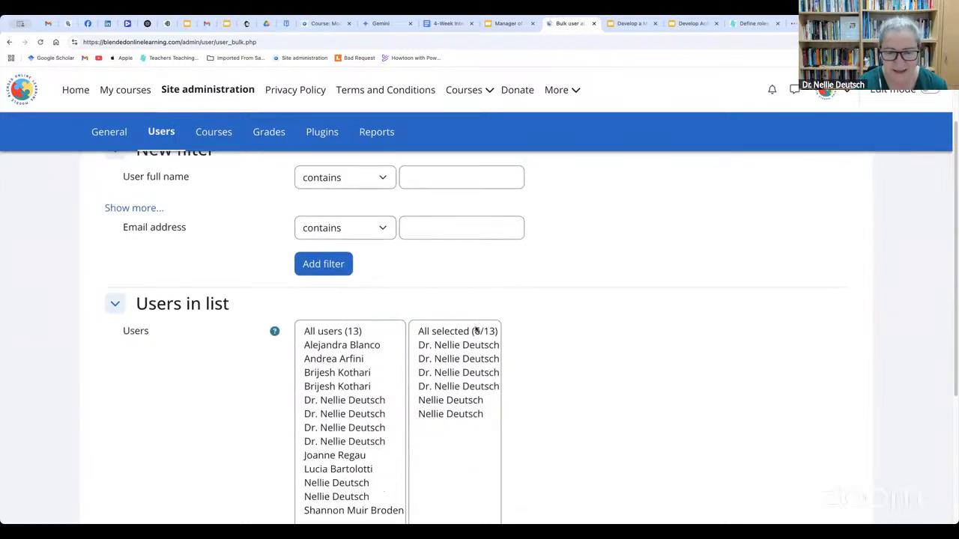
scroll(343, 382, "down", 5)
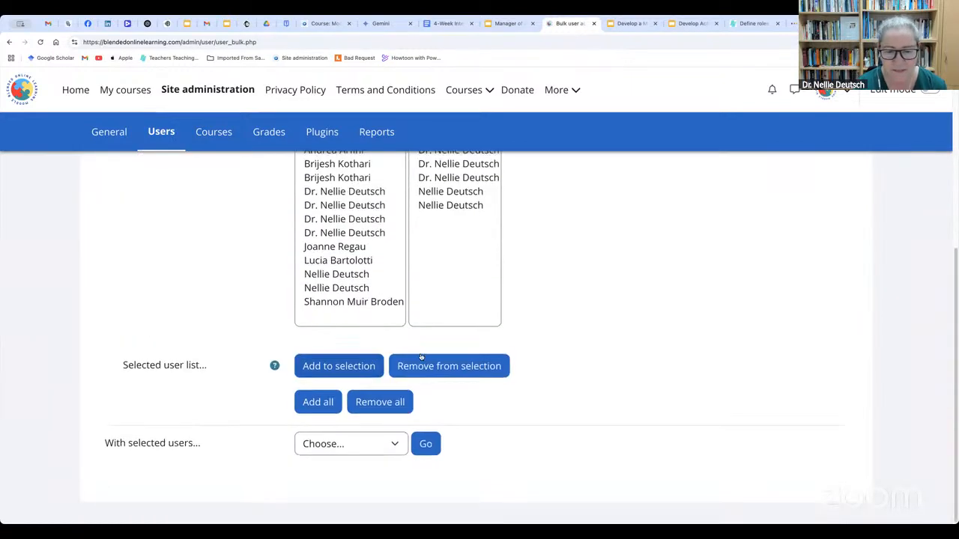
Start the Add to cohort action for the selected users and review the user table and cohort choices
left_click(397, 445)
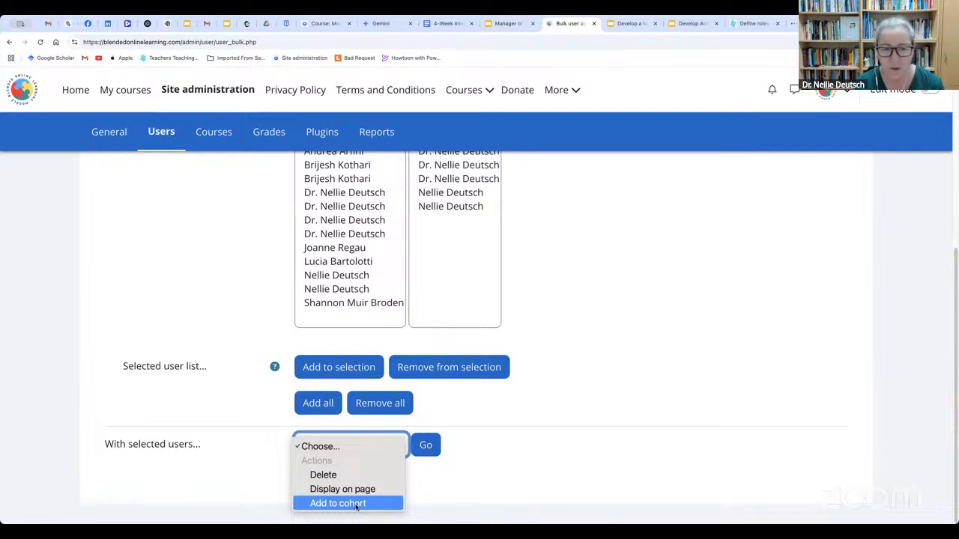
left_click(357, 504)
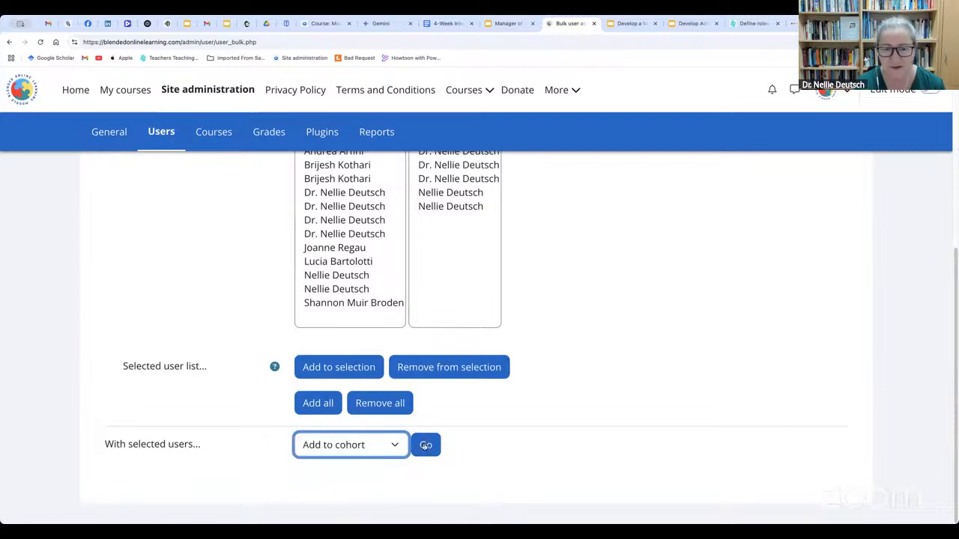
left_click(426, 445)
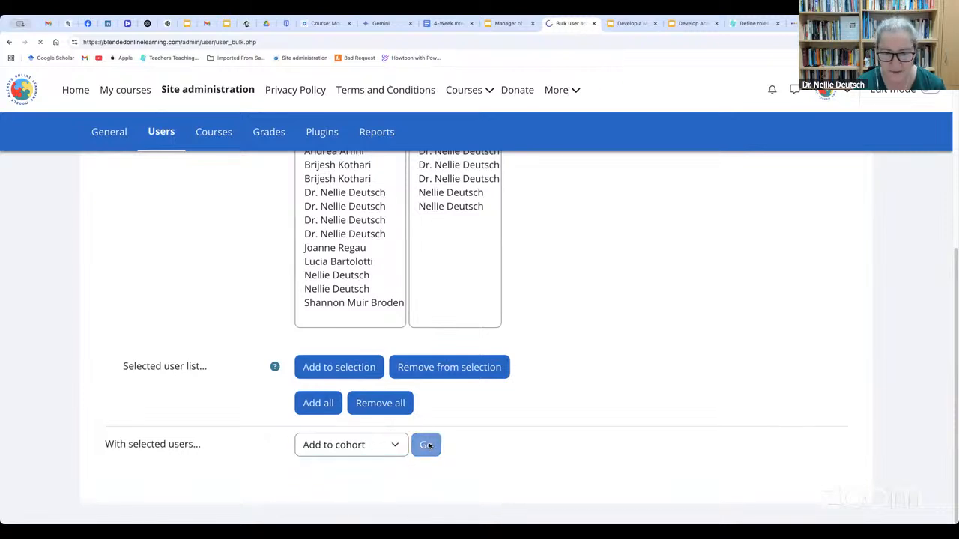
scroll(433, 442, "down", 3)
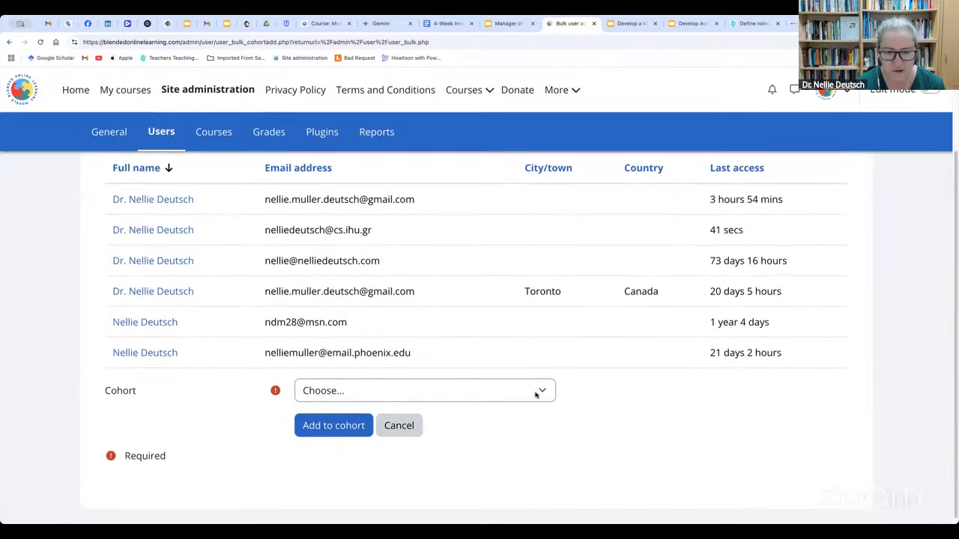
left_click(536, 395)
left_click(623, 433)
scroll(461, 394, "up", 1)
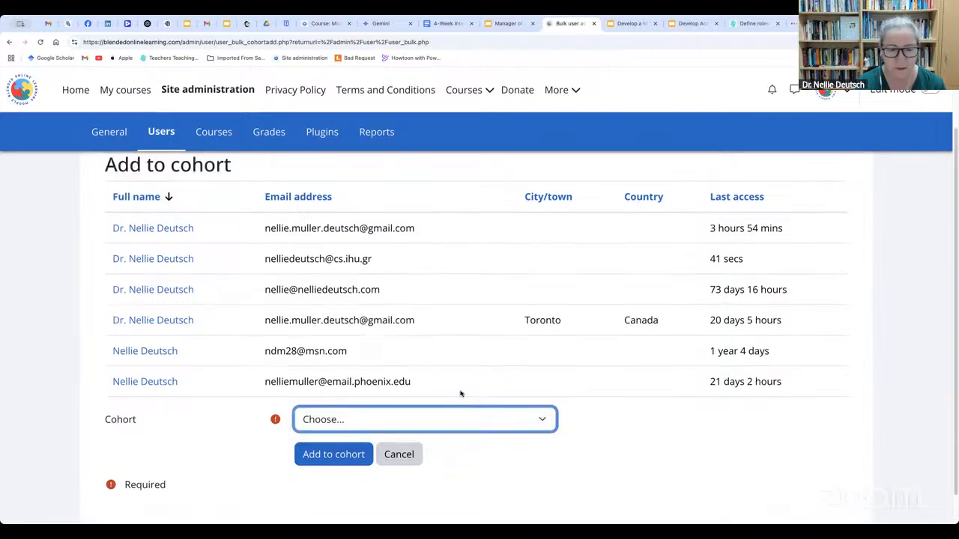
scroll(461, 394, "up", 2)
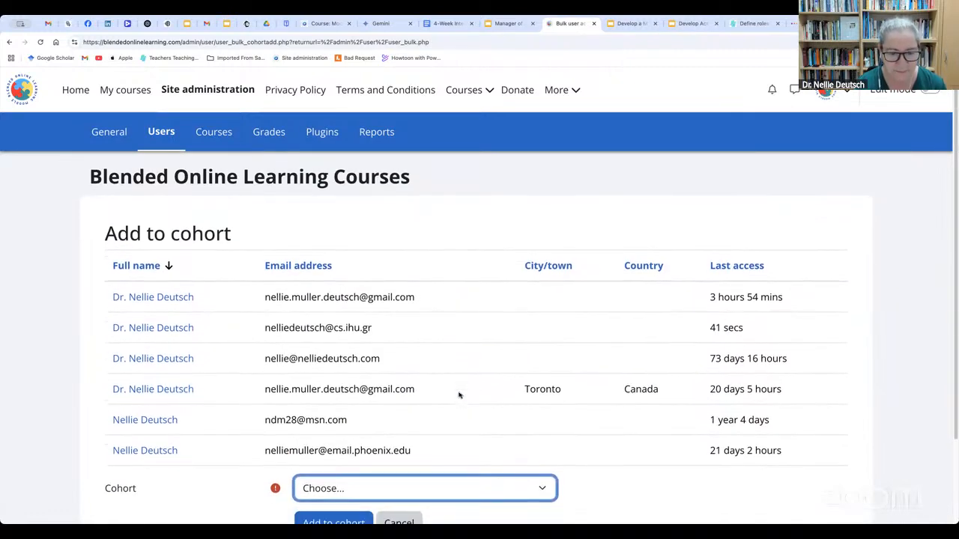
scroll(461, 395, "down", 1)
scroll(461, 395, "up", 1)
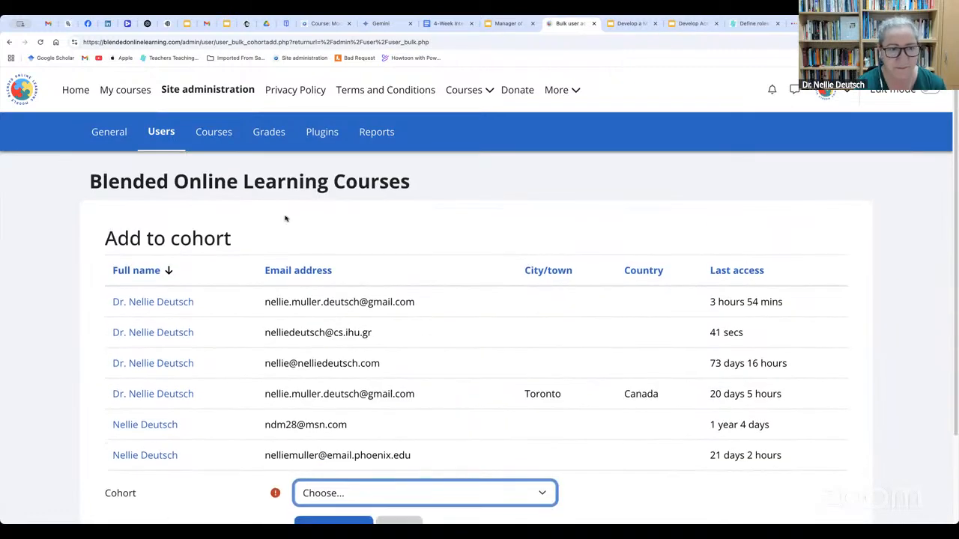
Open the form for adding a new user, review its fields through the Optional section, and return to the Users section
left_click(214, 132)
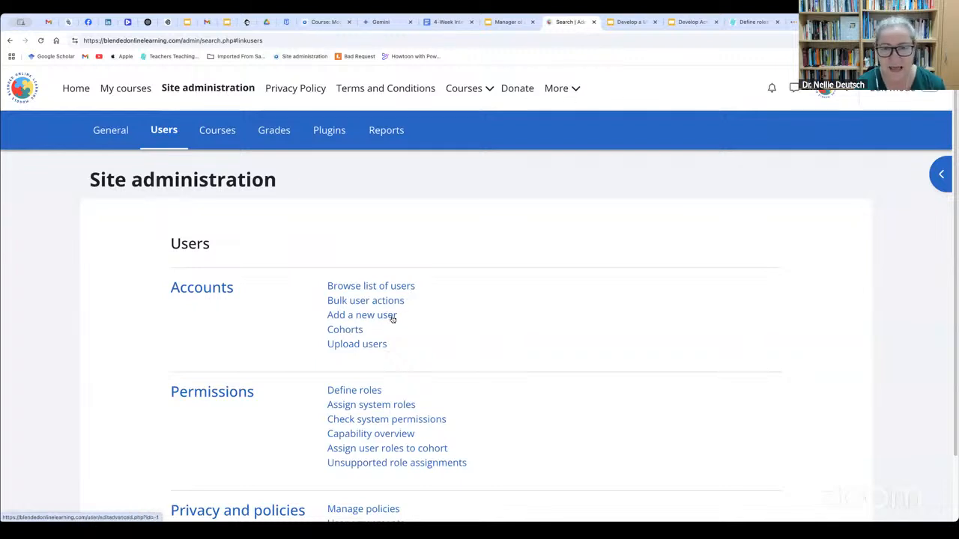
left_click(383, 320)
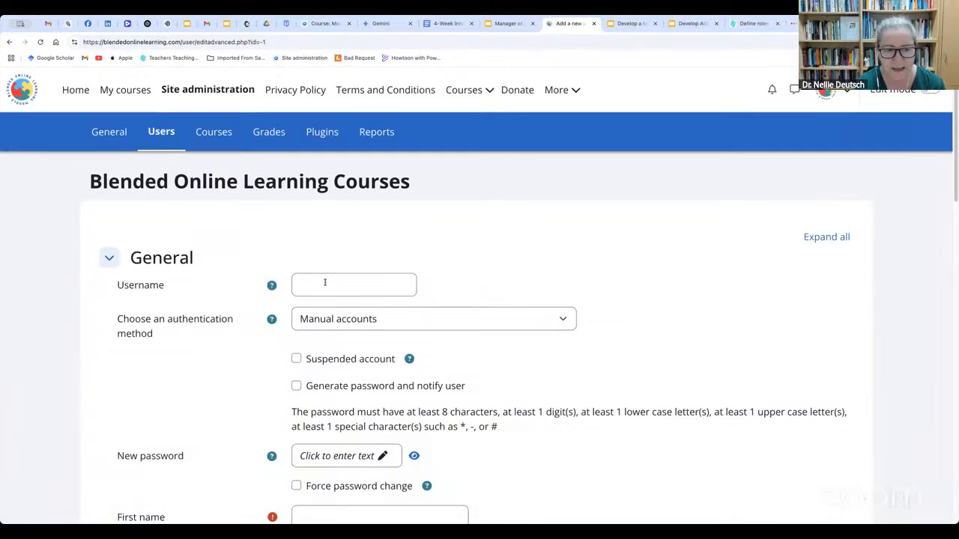
left_click(324, 283)
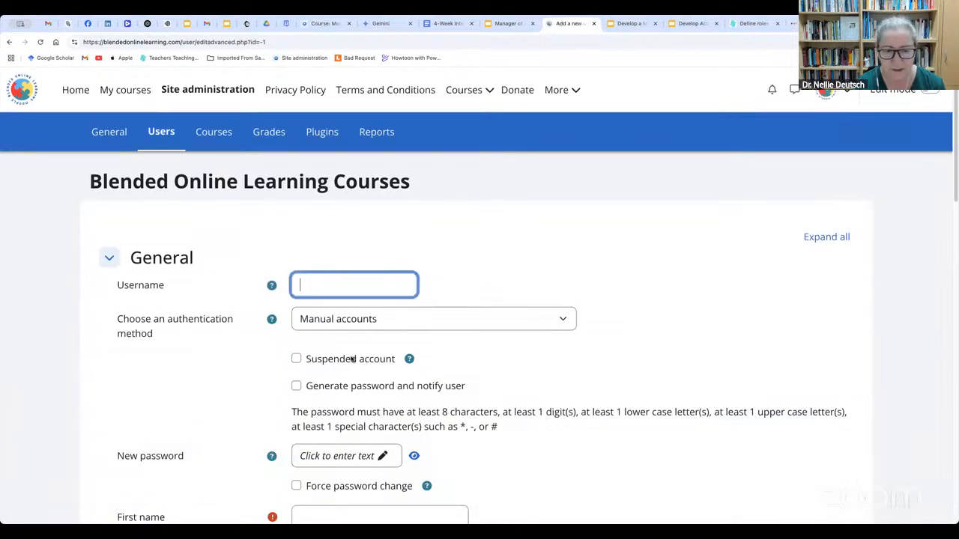
scroll(350, 359, "down", 1)
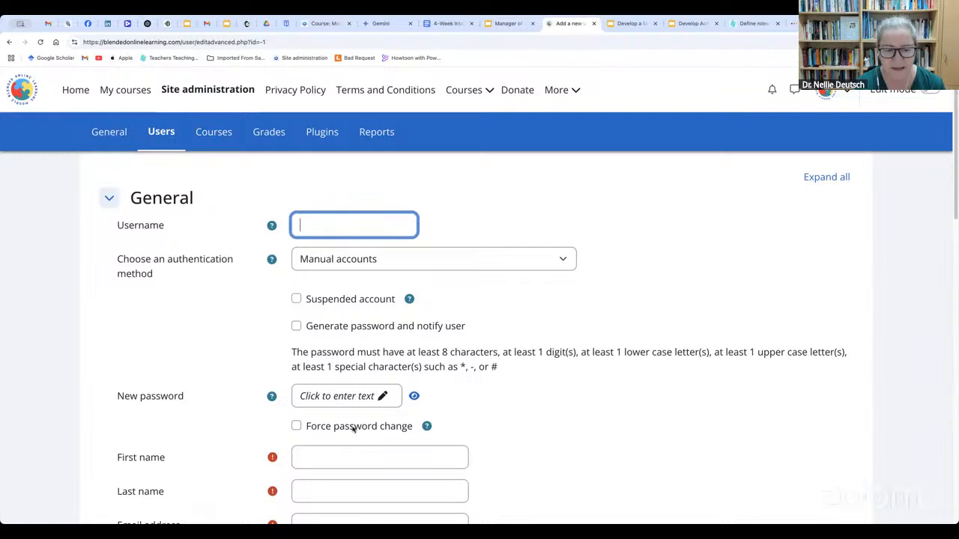
scroll(352, 428, "down", 1)
scroll(353, 429, "down", 1)
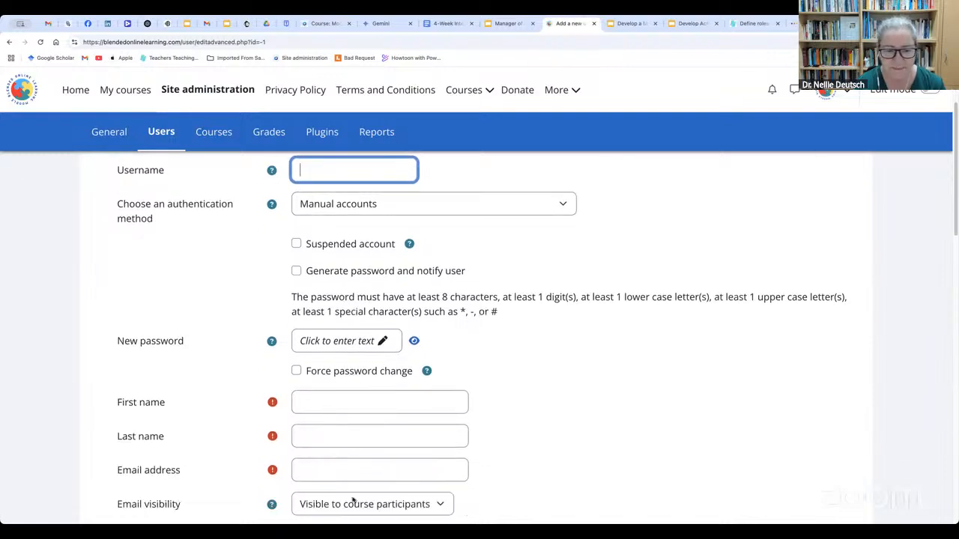
scroll(353, 501, "down", 10)
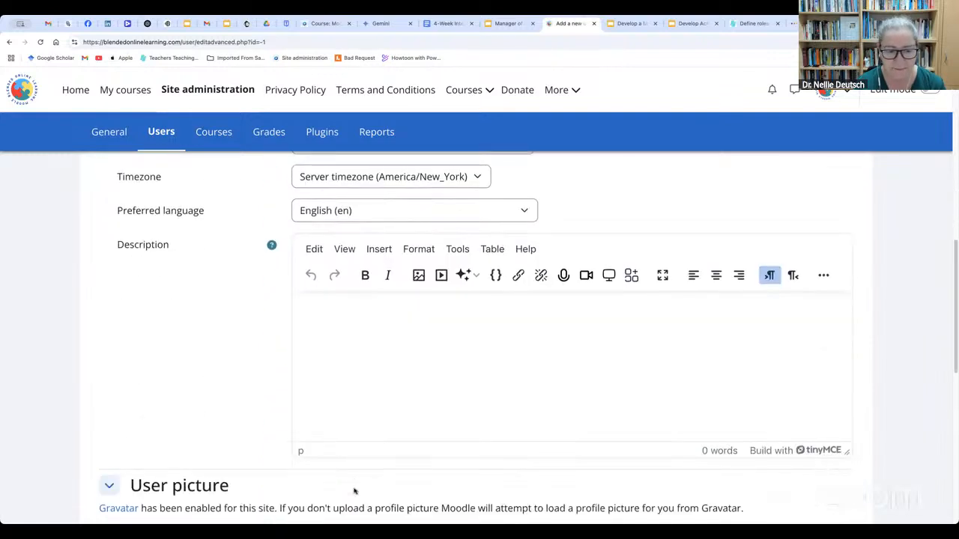
scroll(355, 491, "down", 9)
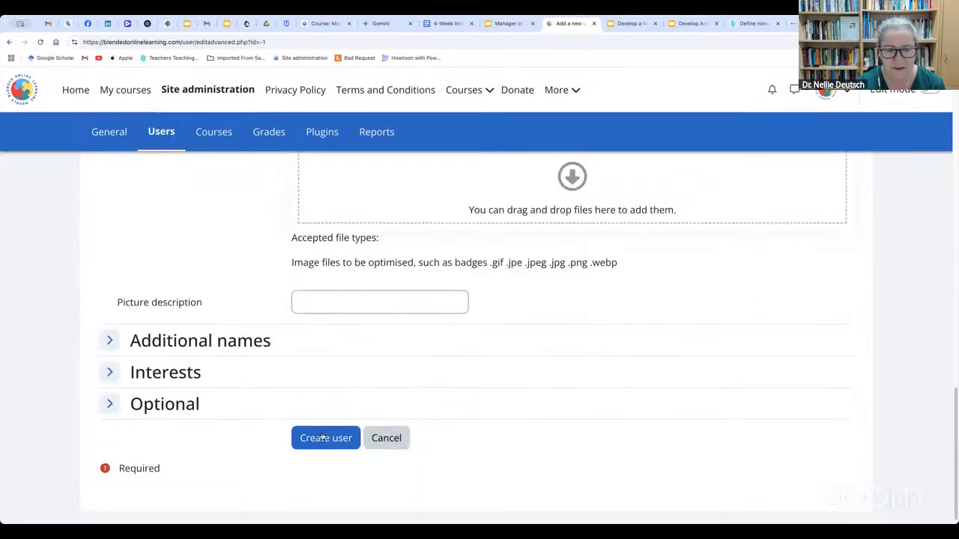
left_click(9, 43)
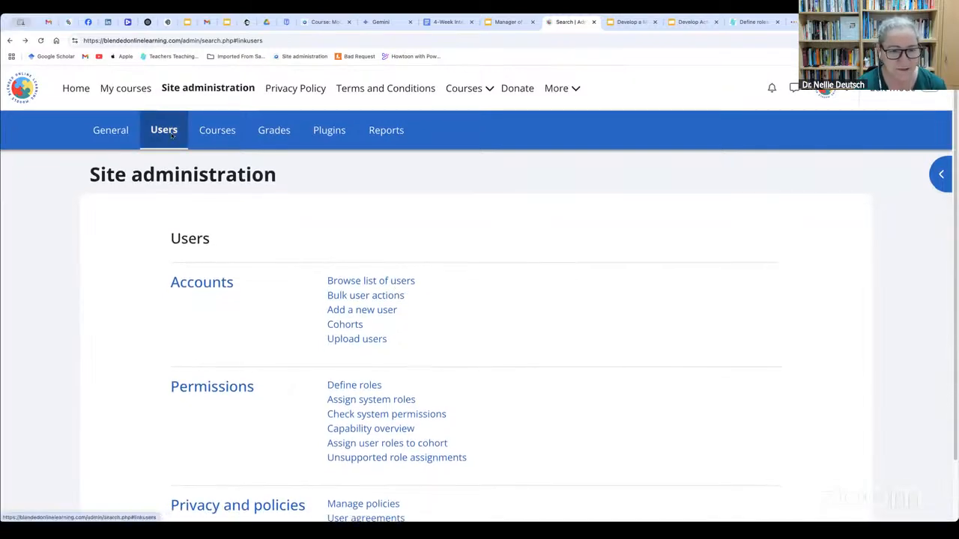
Open the system cohorts list and show the available actions for the Dakorateachers cohort
scroll(424, 304, "down", 1)
scroll(425, 303, "up", 1)
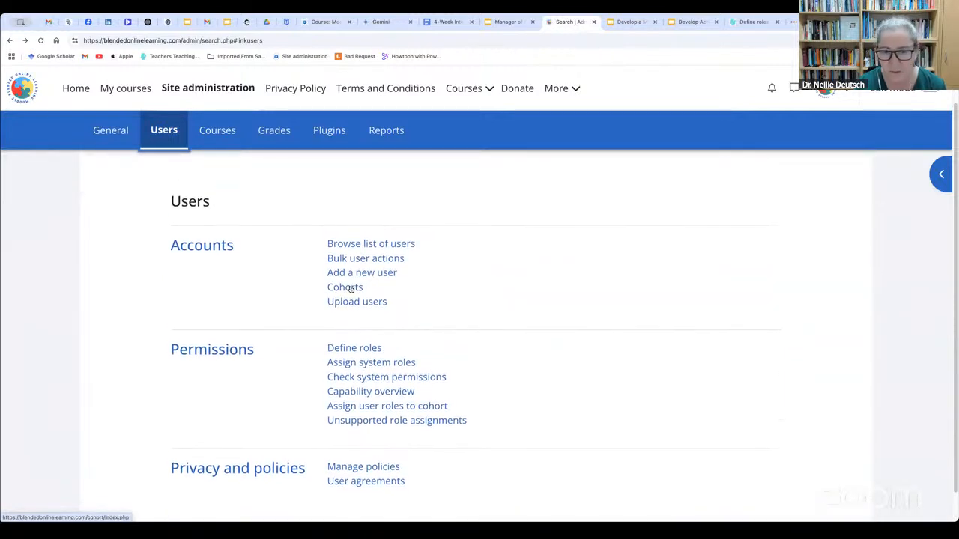
left_click(350, 289)
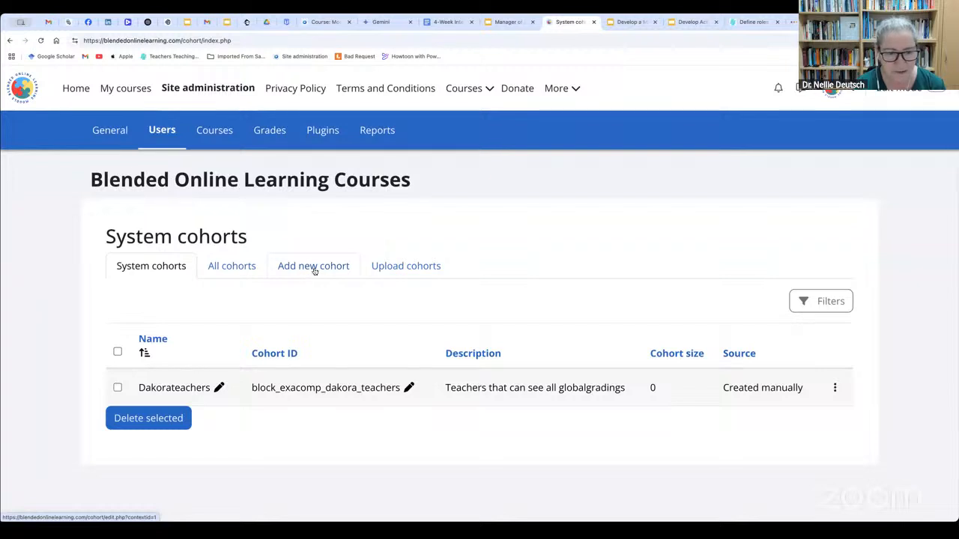
left_click(834, 388)
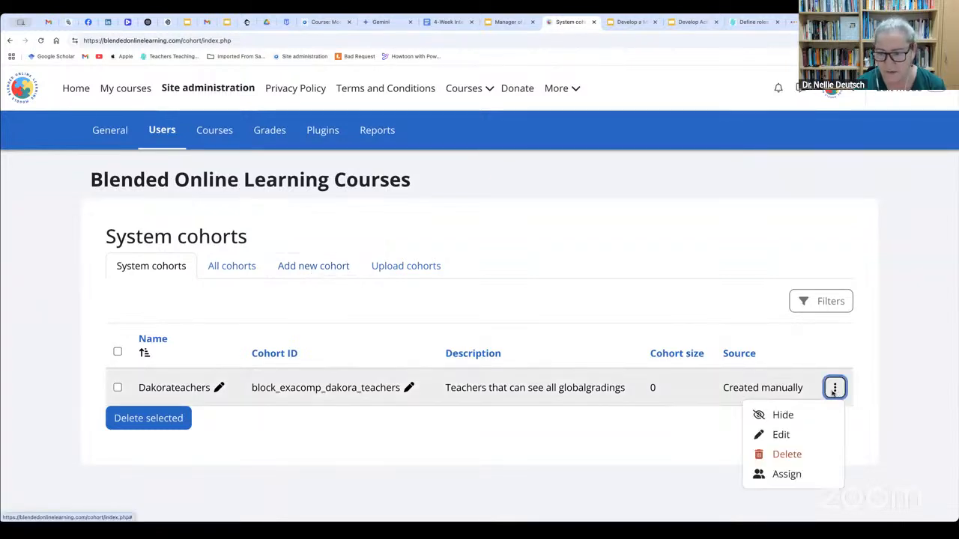
Delete the Dakorateachers system cohort and open the form for adding a new cohort
left_click(787, 454)
left_click(604, 185)
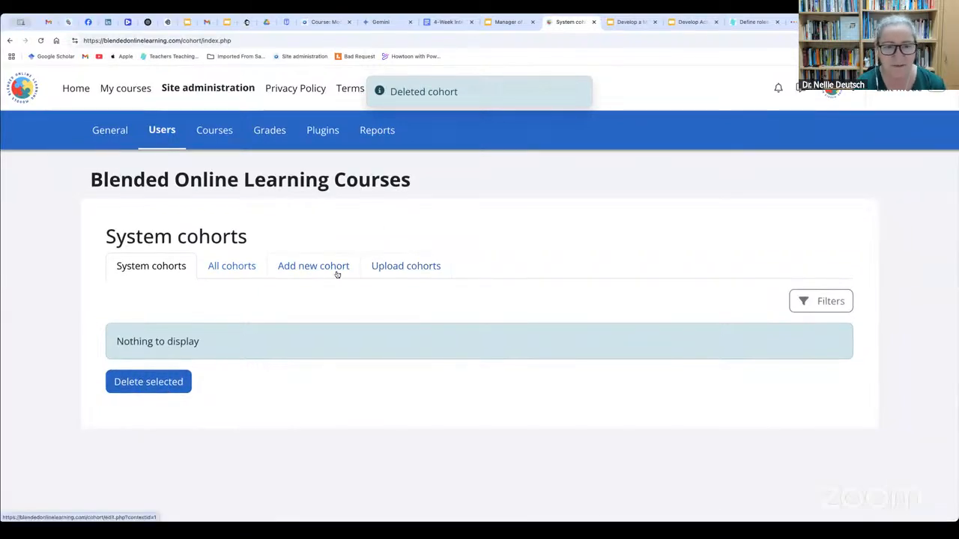
left_click(312, 268)
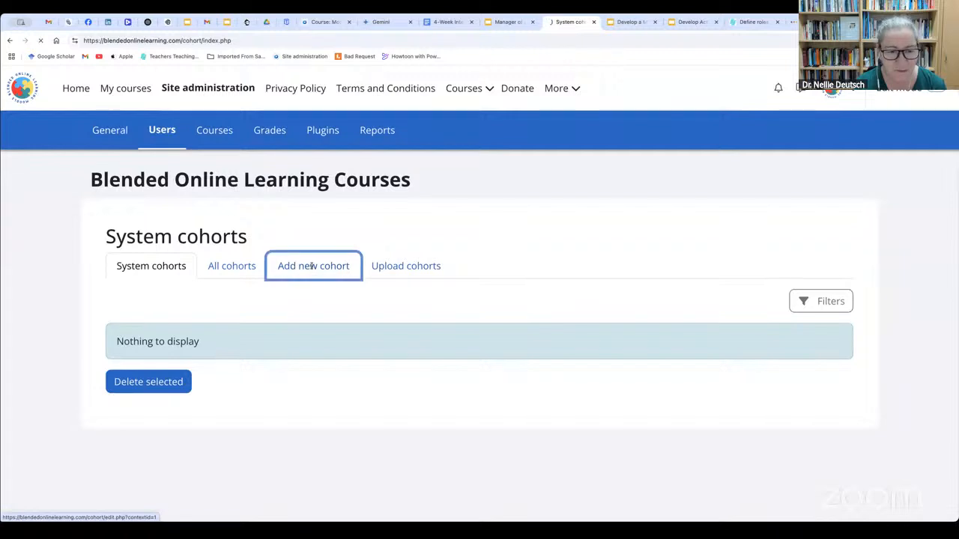
Enter the person's full name as the name of the new cohort
left_click(321, 299)
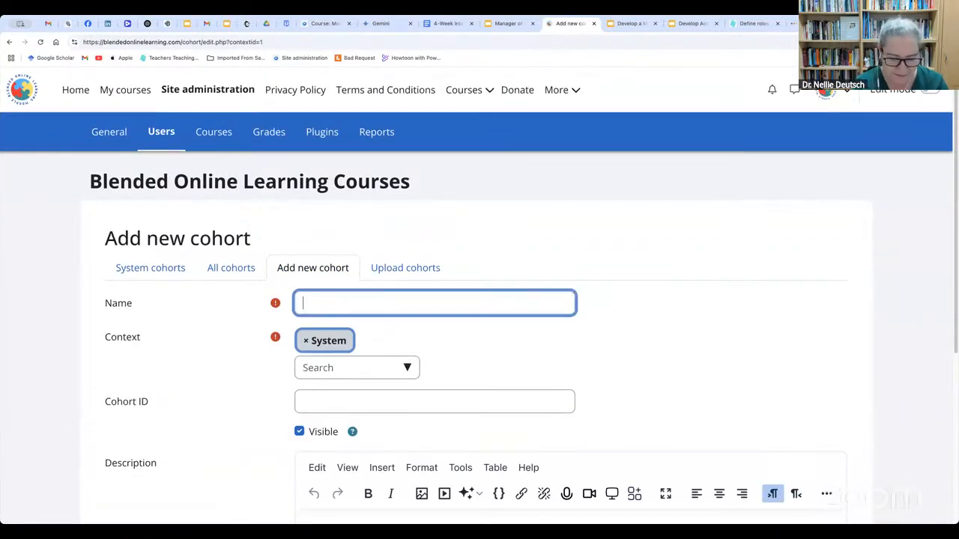
type("Nellie ")
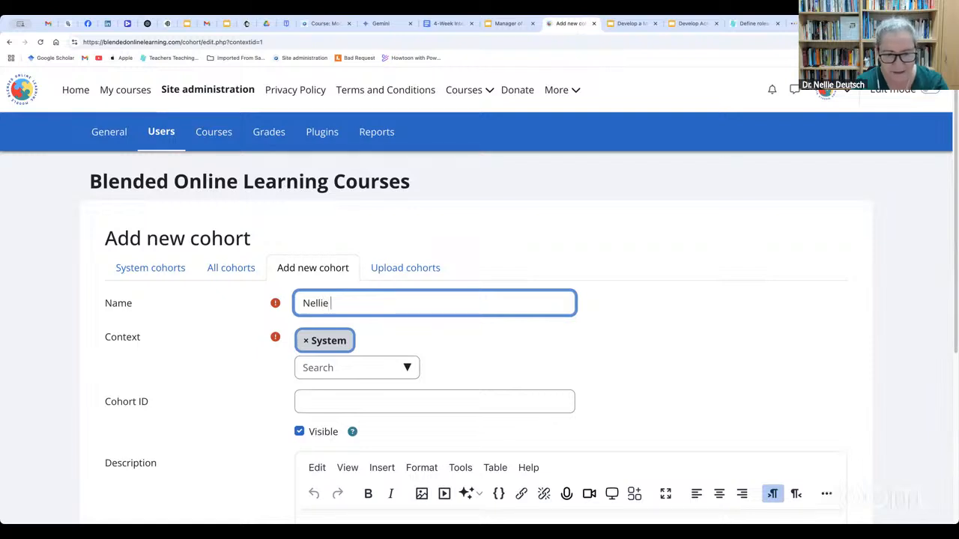
type("Deutsch")
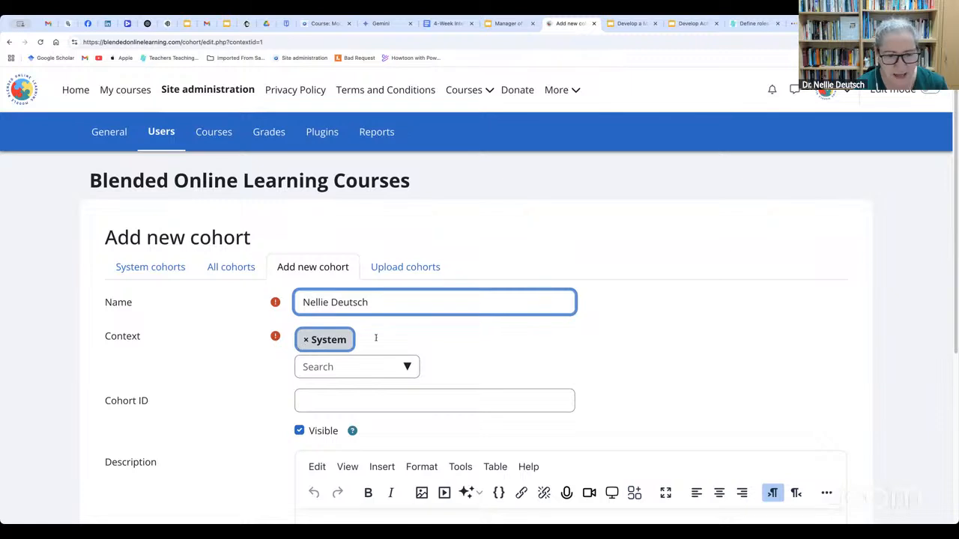
Set the new cohort's context to Moodle Manager Training and save the cohort
scroll(397, 339, "down", 1)
left_click(409, 341)
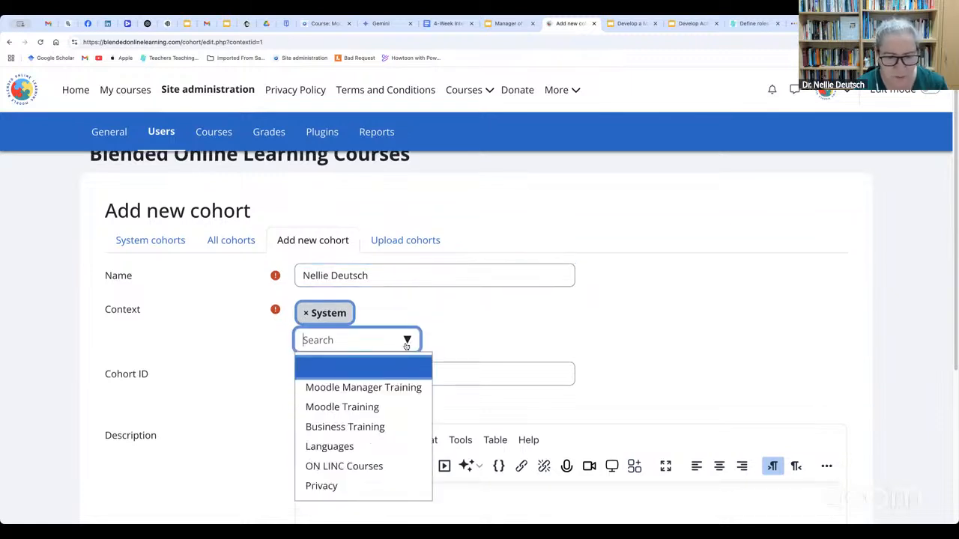
left_click(408, 388)
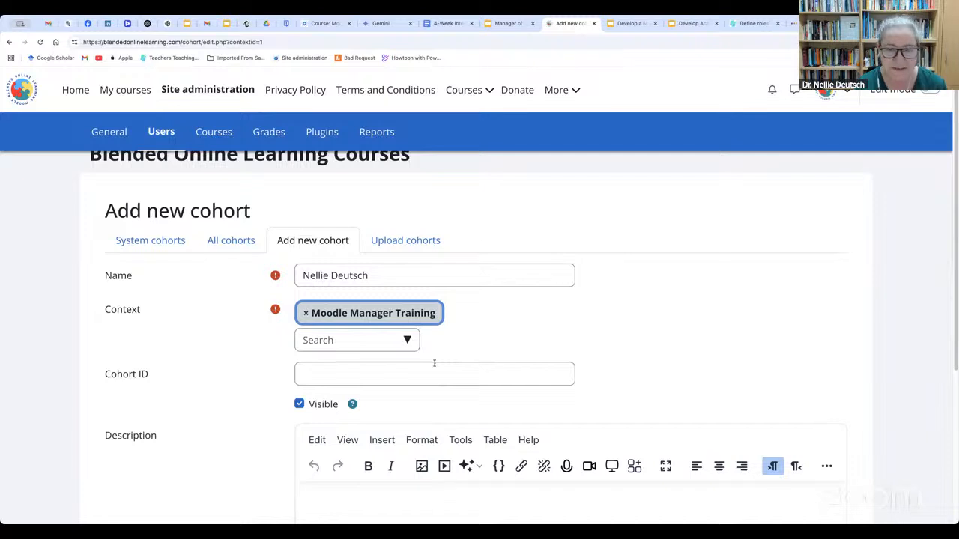
scroll(435, 374, "down", 1)
scroll(414, 387, "down", 1)
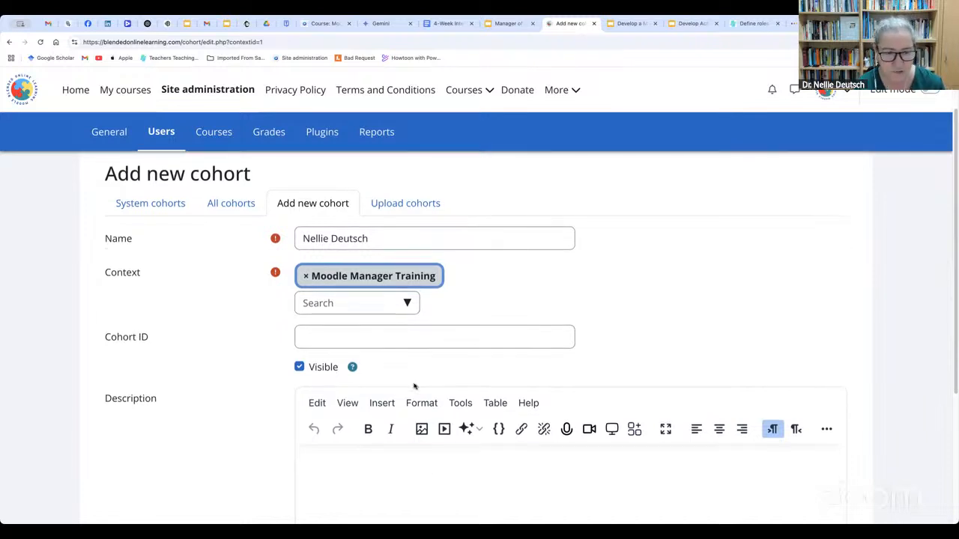
scroll(415, 387, "up", 1)
scroll(415, 386, "down", 5)
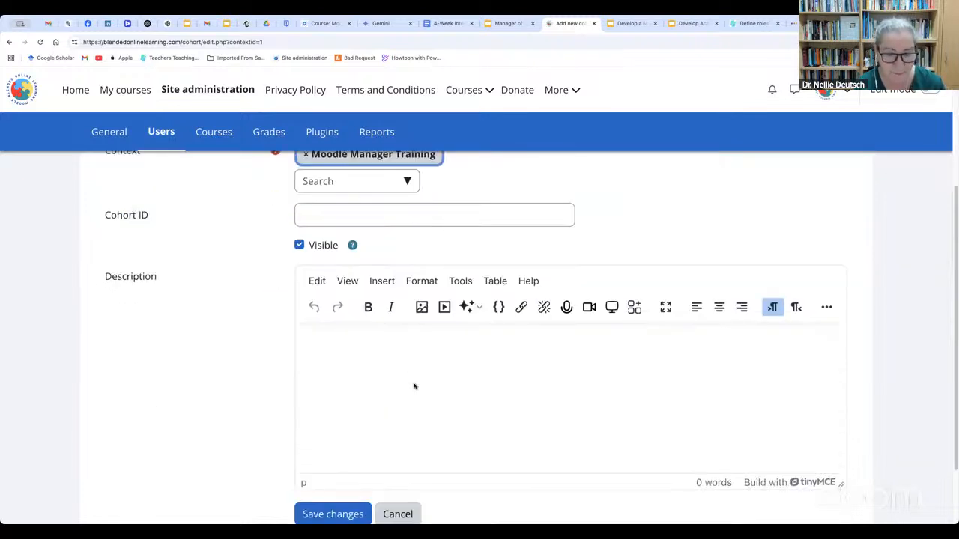
left_click(335, 431)
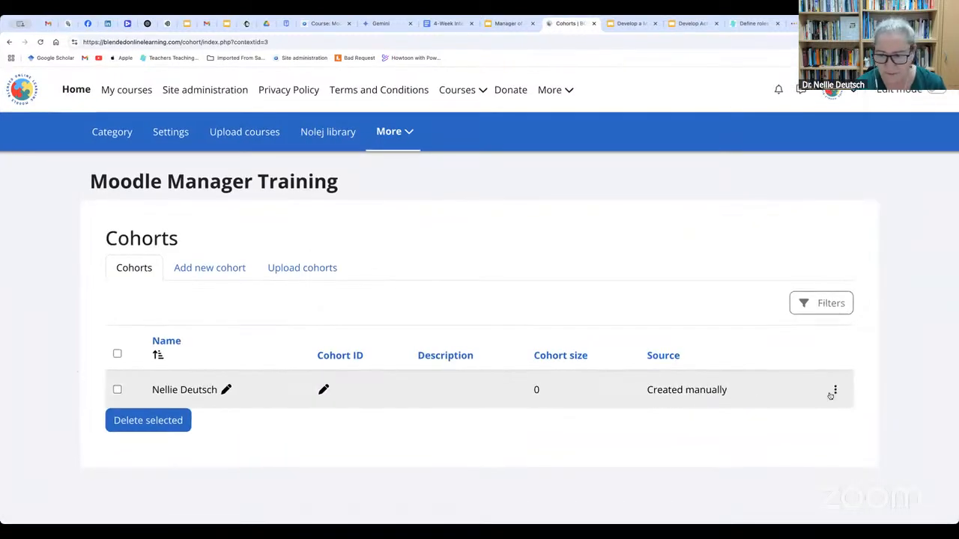
Open the member assignment page of the newly created cohort
left_click(834, 391)
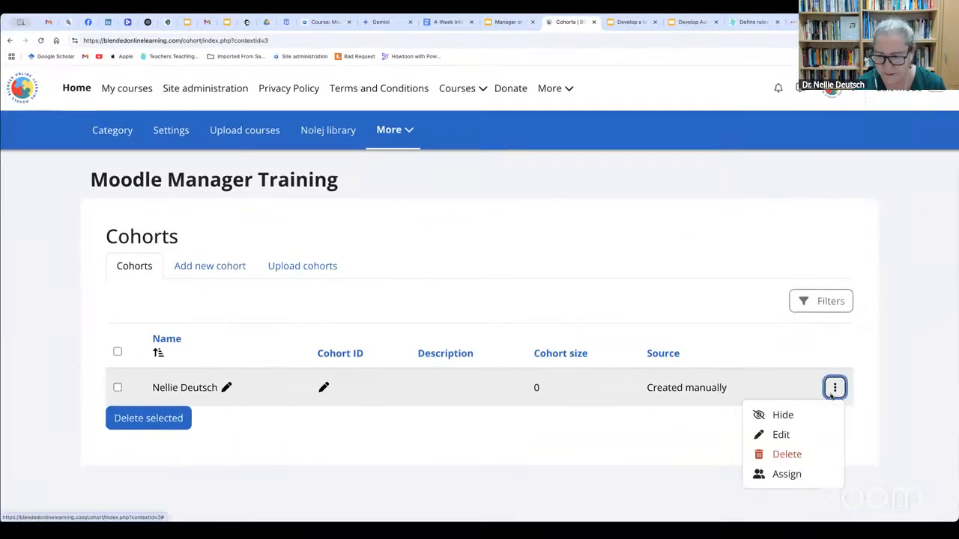
left_click(787, 475)
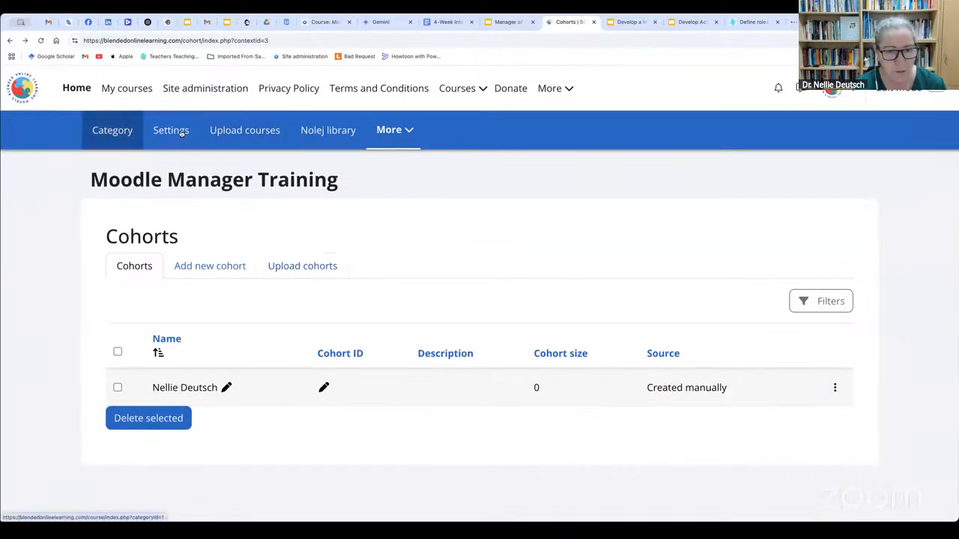
Start a new course in the Moodle Manager Training category with the person's full name as full name and ND as short name
left_click(127, 88)
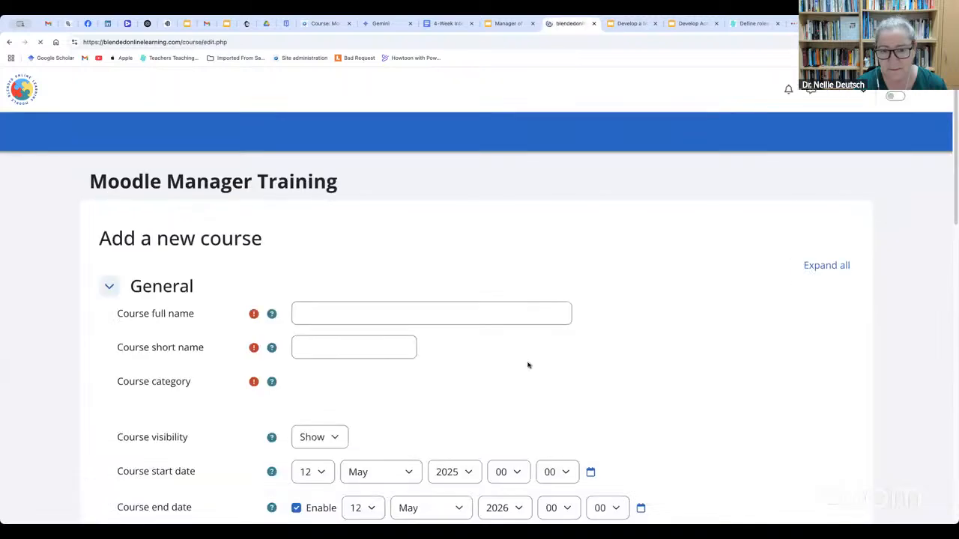
left_click(365, 313)
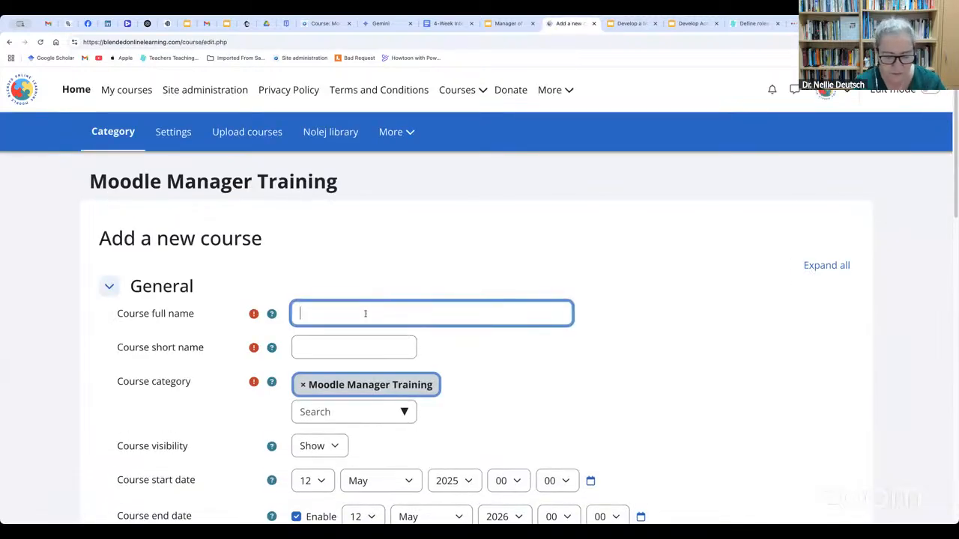
type("Nelli")
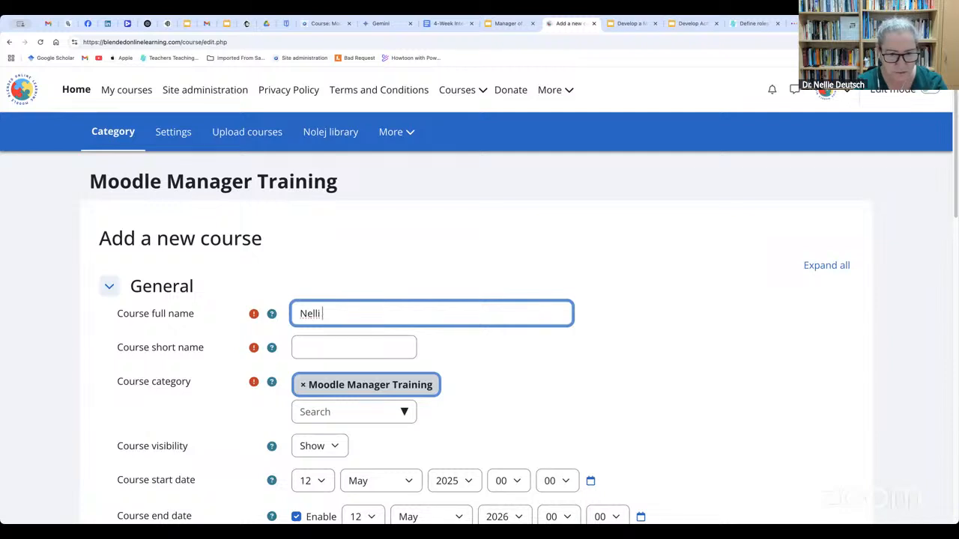
type(" eDeuts")
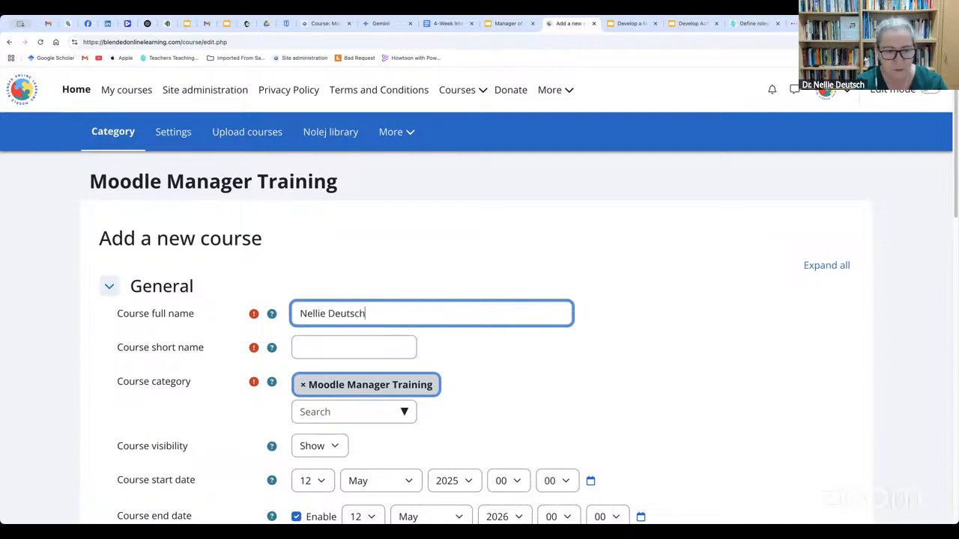
type("ch")
left_click(367, 344)
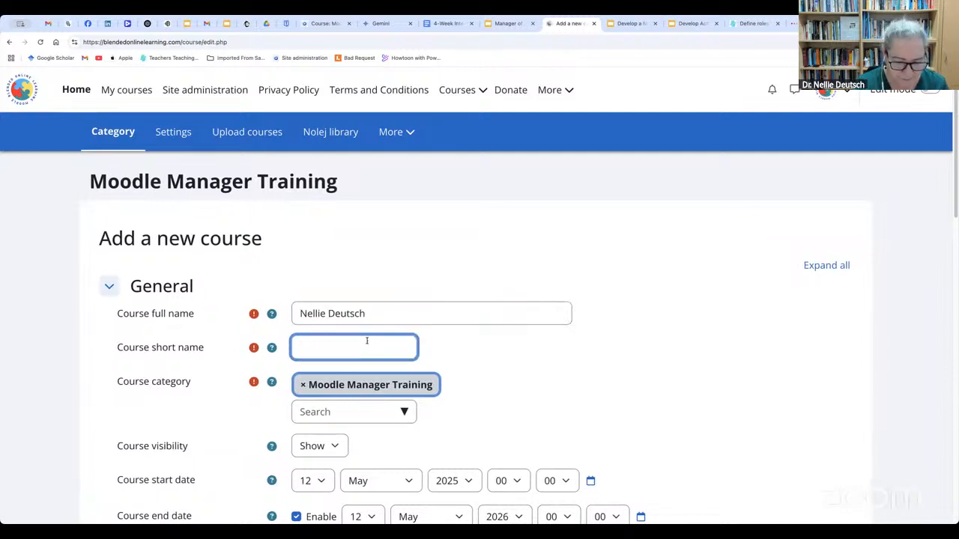
type("ND")
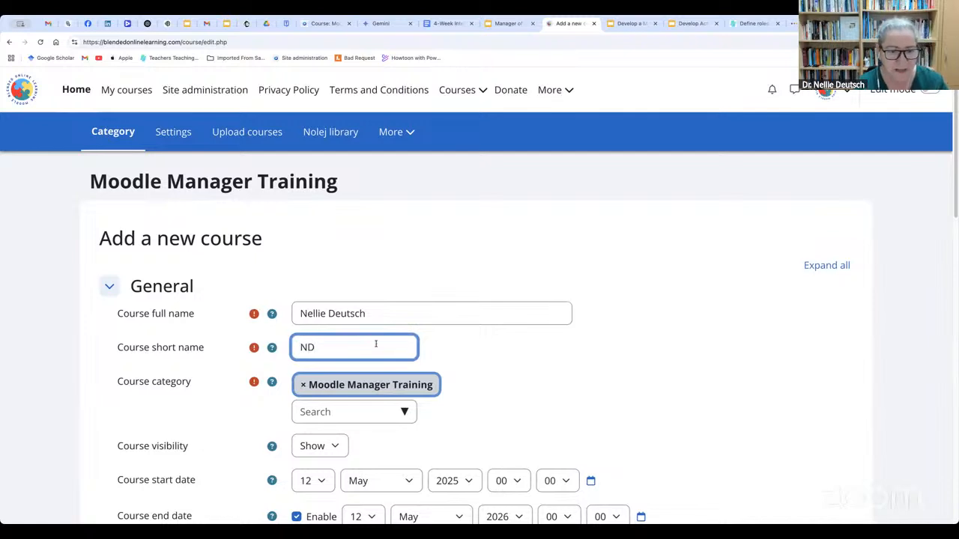
Review the available course categories and disable the course end date
scroll(379, 340, "down", 1)
scroll(380, 341, "down", 1)
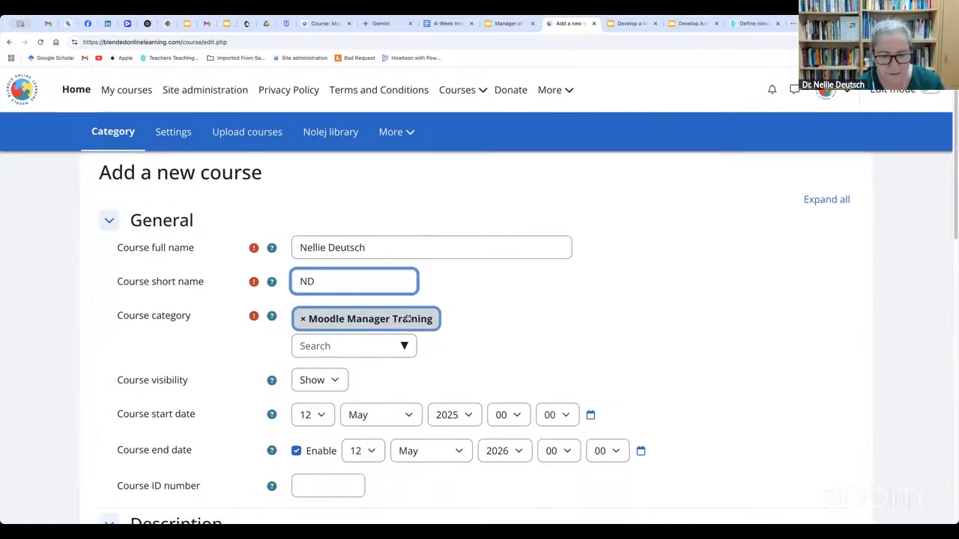
left_click(404, 348)
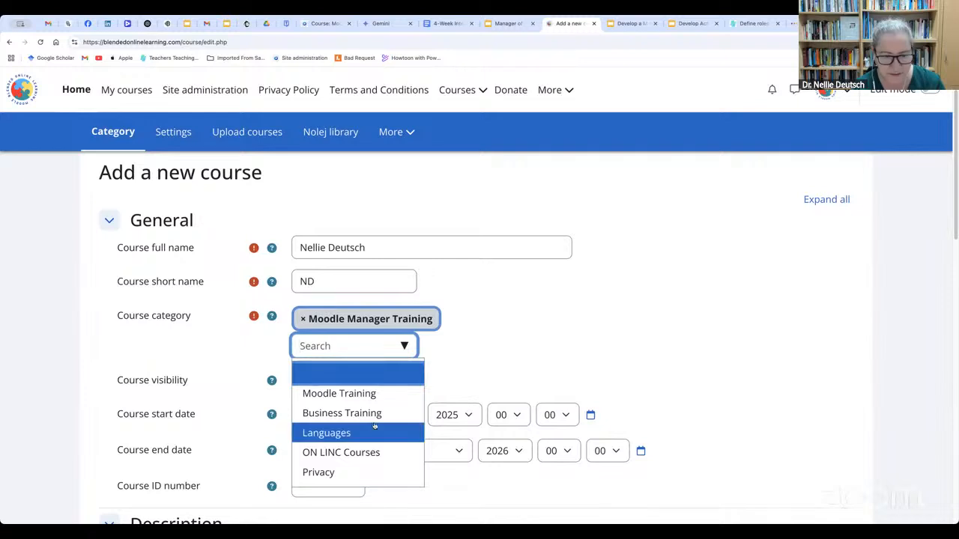
left_click(490, 318)
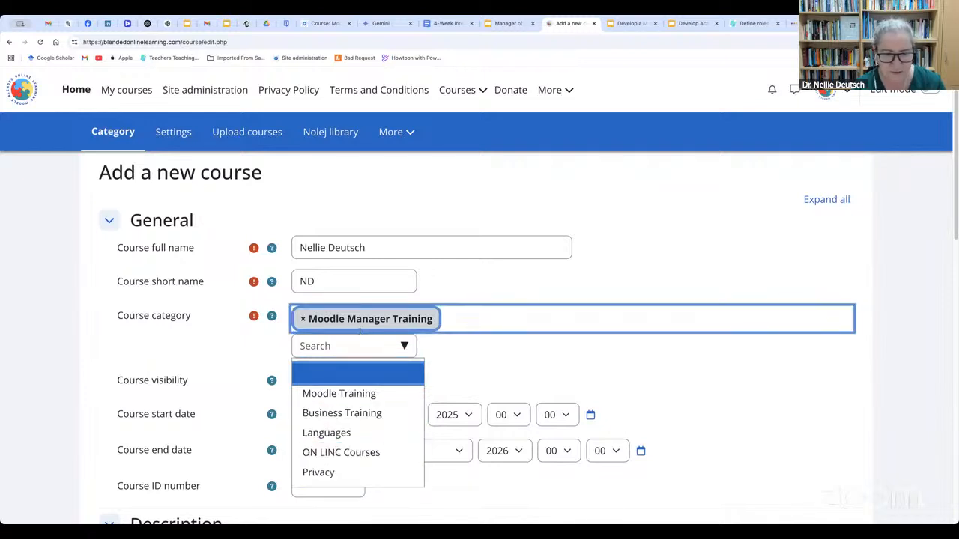
left_click(481, 381)
scroll(404, 399, "down", 2)
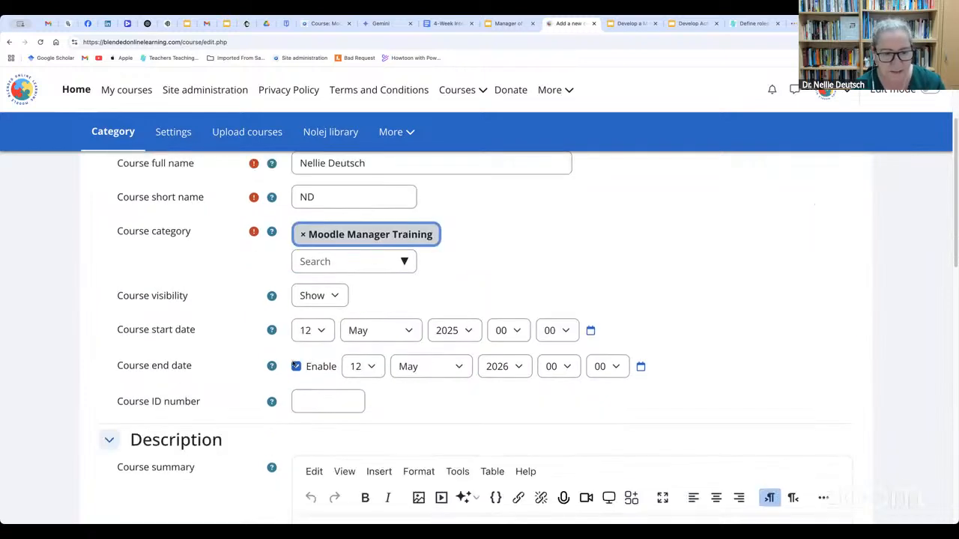
left_click(296, 366)
scroll(352, 373, "down", 2)
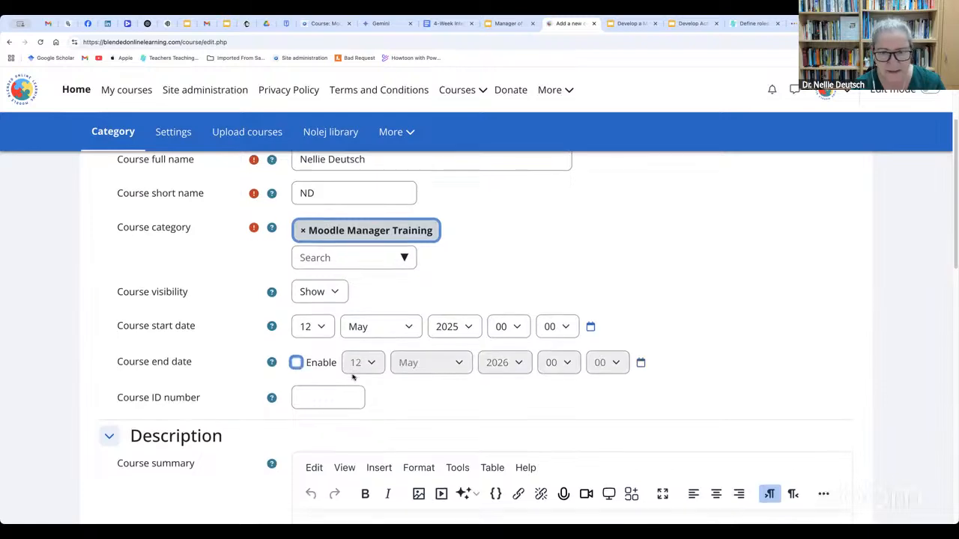
Examine the remaining new-course settings, including the course image area and the options in the Course format section
scroll(352, 374, "down", 8)
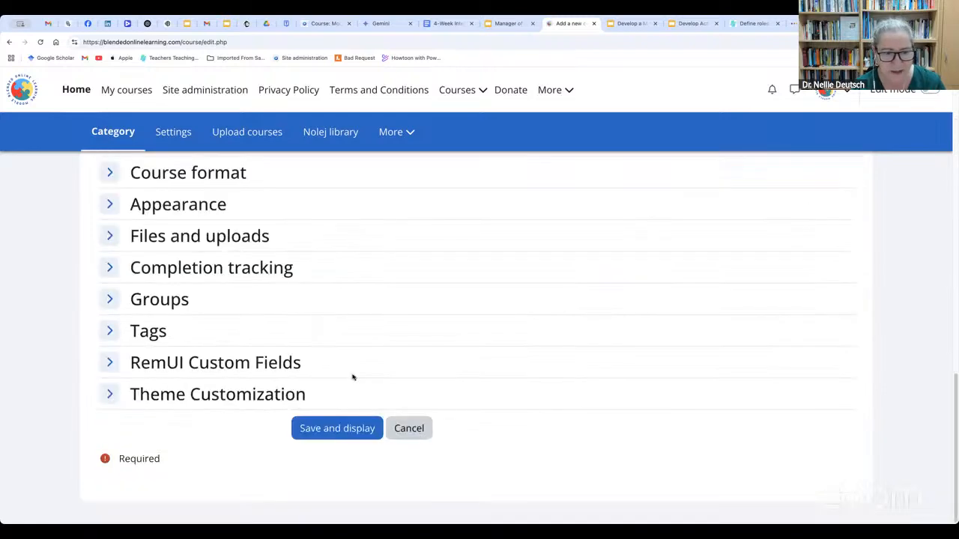
scroll(569, 291, "up", 2)
scroll(569, 291, "up", 5)
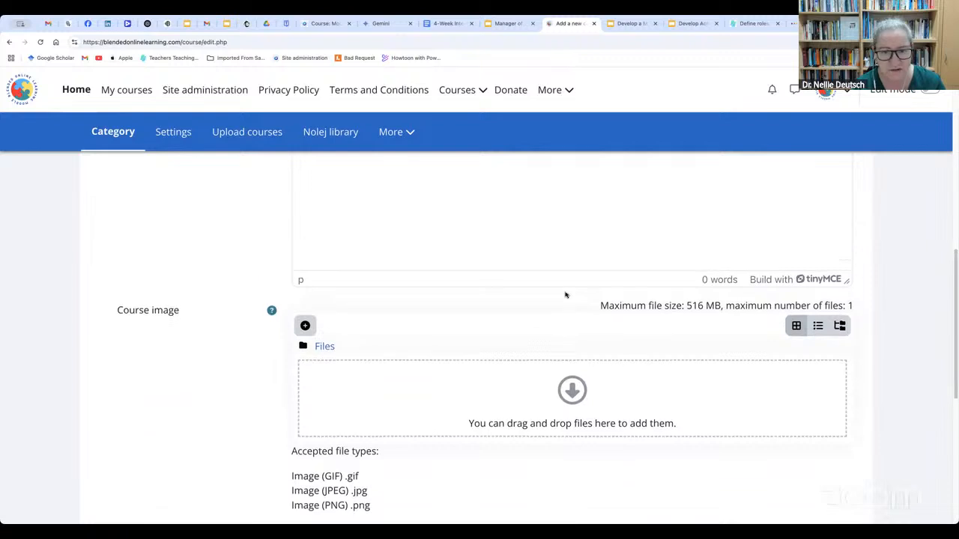
left_click(491, 335)
scroll(192, 301, "down", 5)
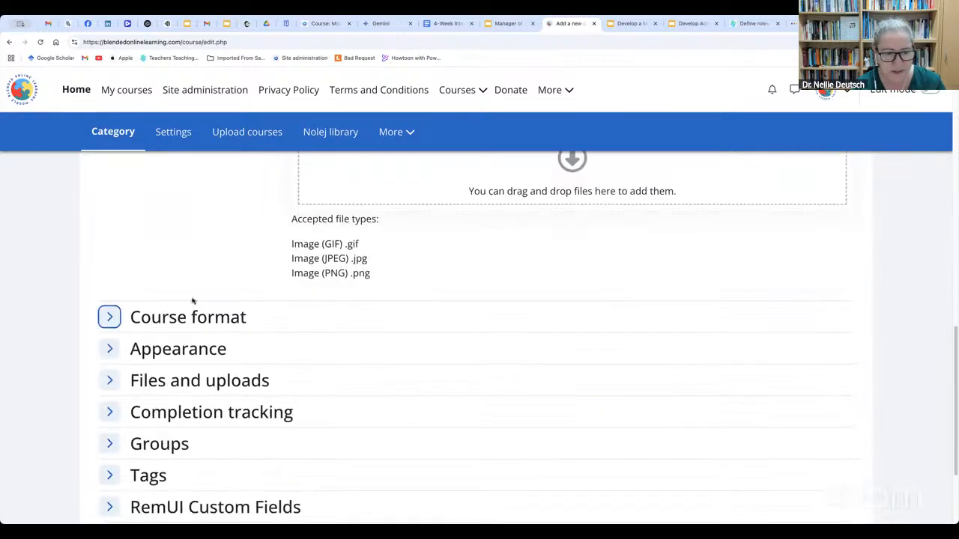
left_click(209, 321)
scroll(272, 332, "down", 2)
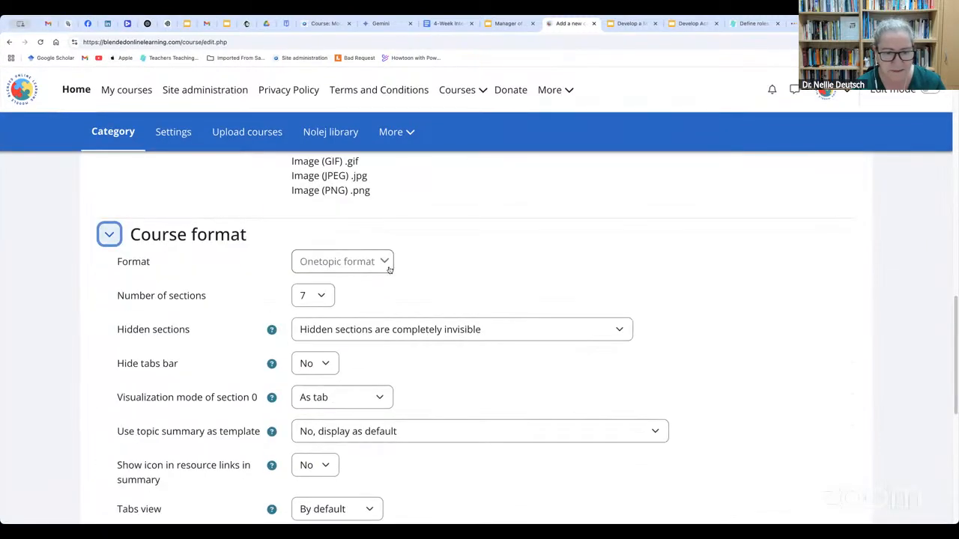
left_click(390, 270)
left_click(535, 272)
scroll(348, 379, "down", 5)
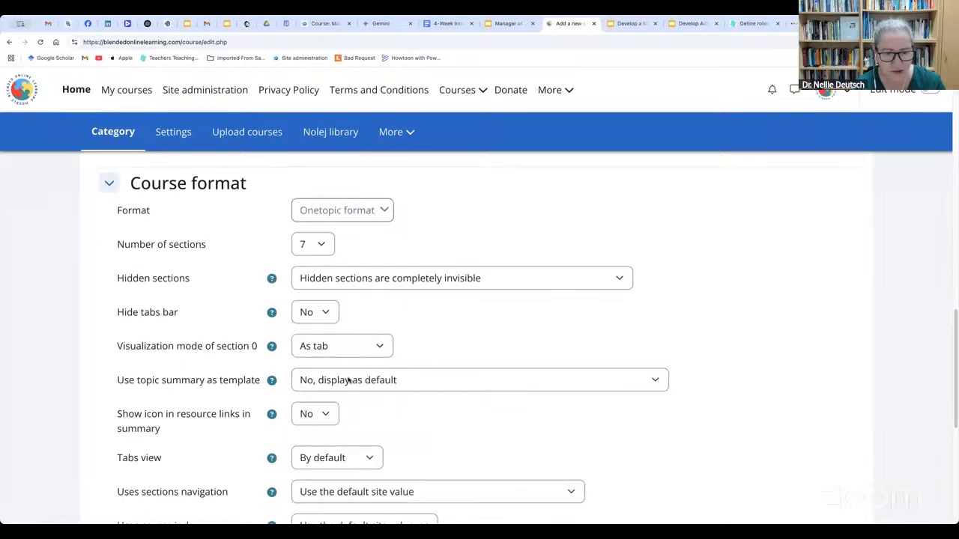
scroll(348, 386, "down", 5)
scroll(334, 368, "up", 5)
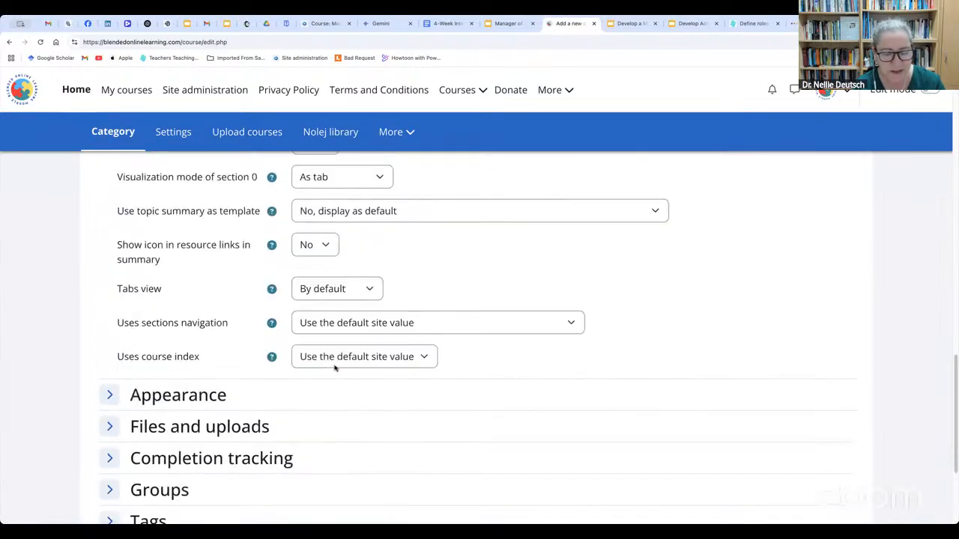
Save the new course and display its page
scroll(341, 420, "down", 2)
scroll(348, 477, "down", 2)
left_click(347, 461)
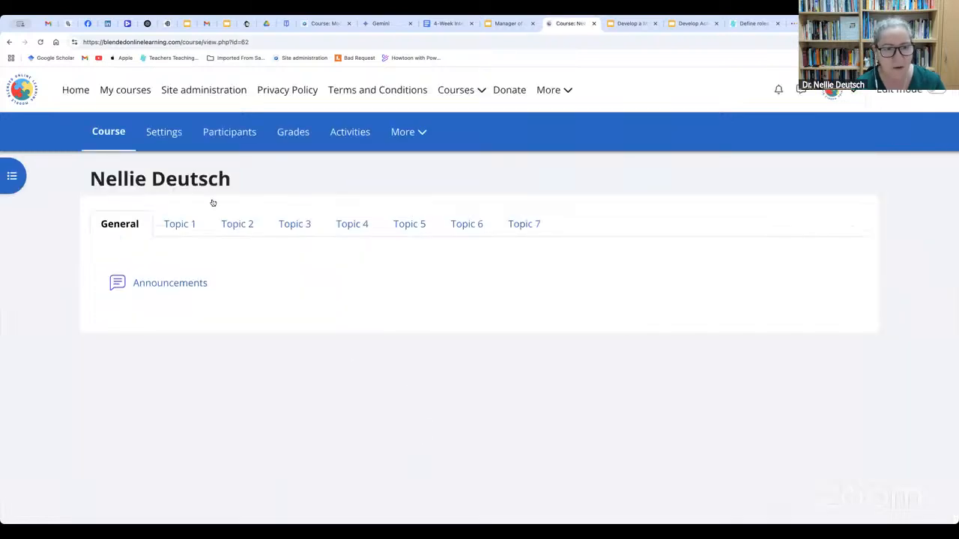
Open the new course's enrolment methods and review which additional methods can be added
left_click(229, 131)
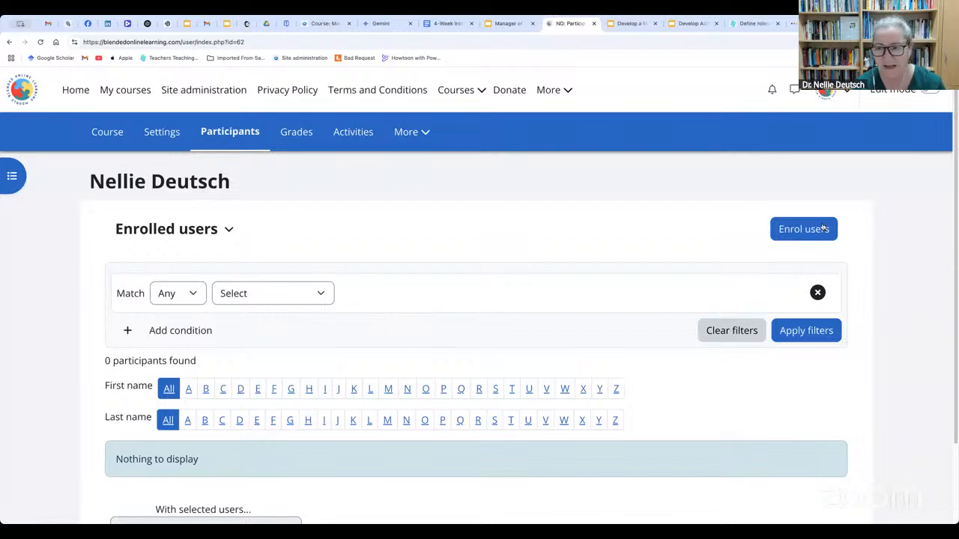
left_click(228, 231)
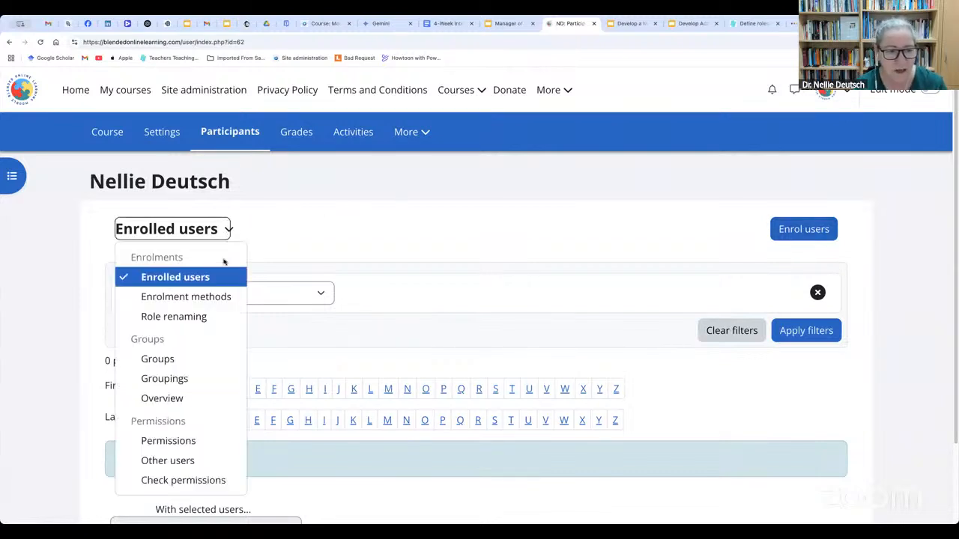
left_click(215, 296)
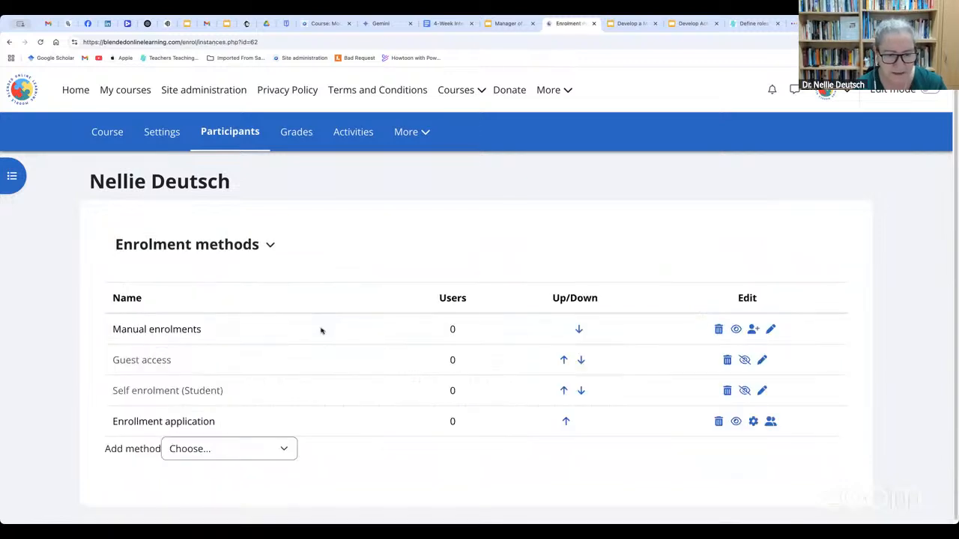
left_click(283, 446)
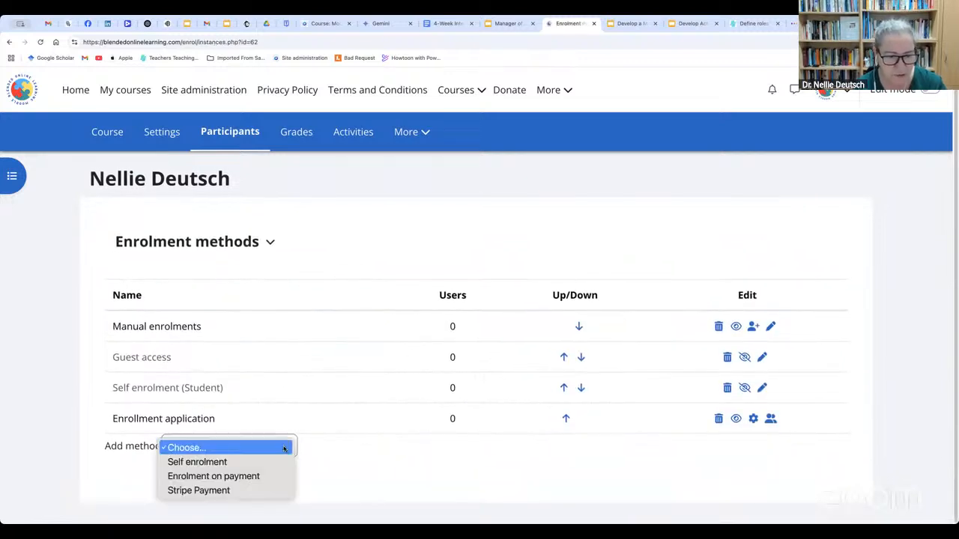
left_click(332, 460)
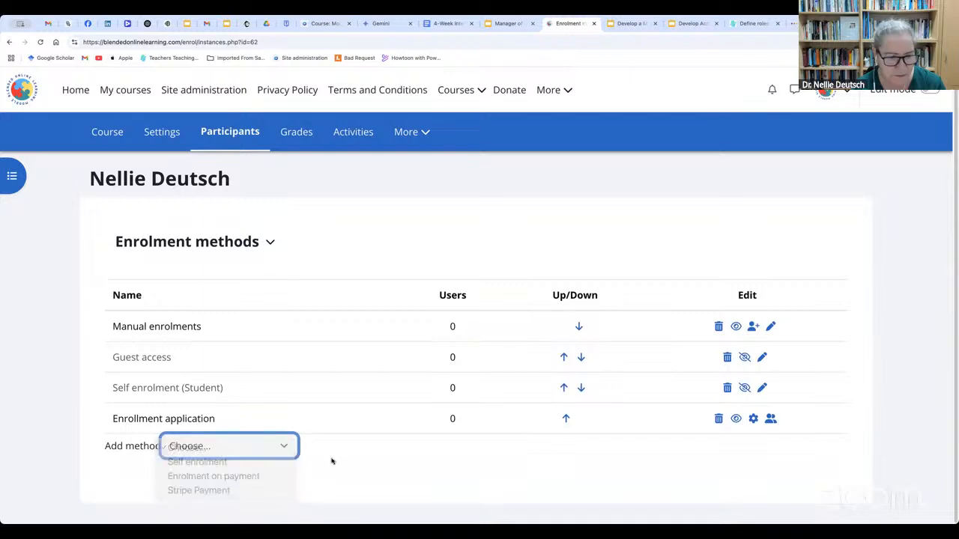
Recheck which enrolment methods can be added to the course and view the site administration's Plugins options
left_click(283, 446)
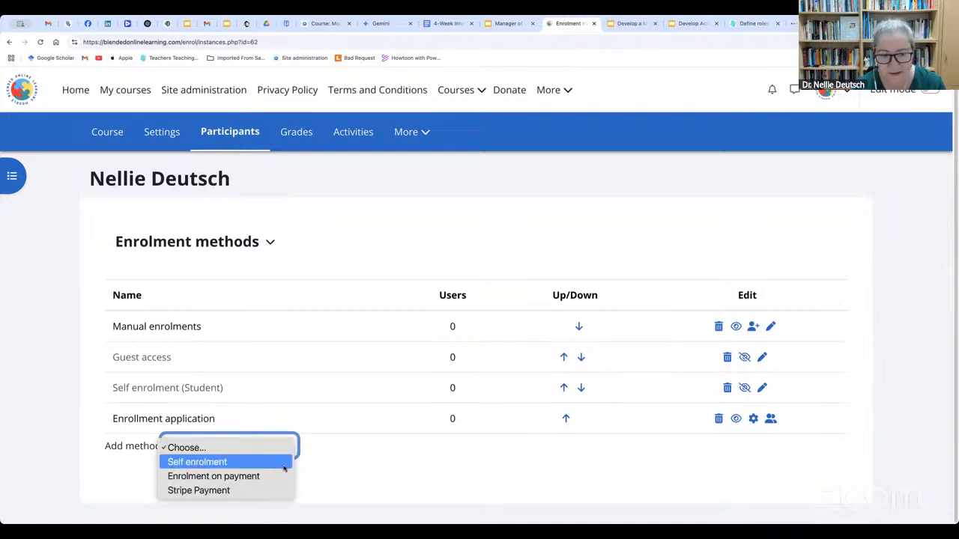
left_click(321, 475)
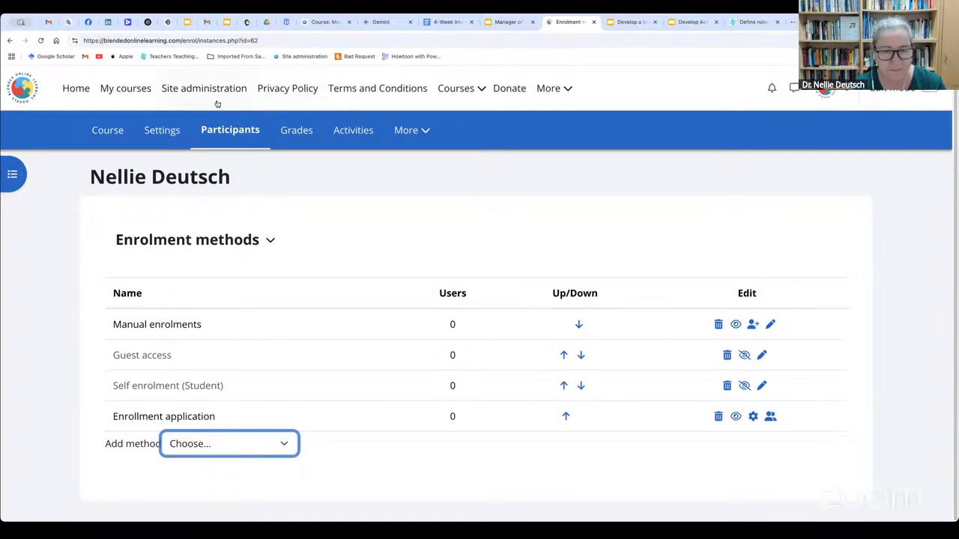
left_click(213, 90)
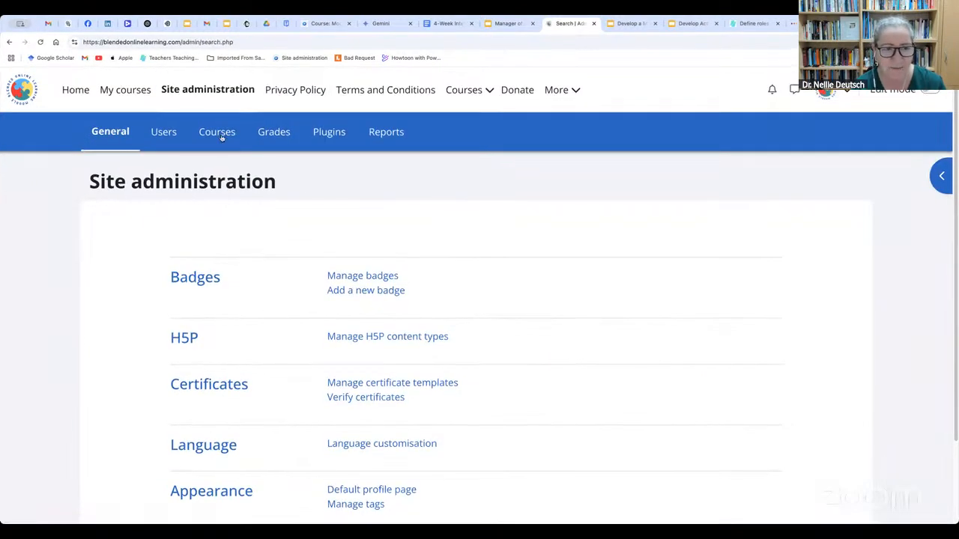
left_click(327, 135)
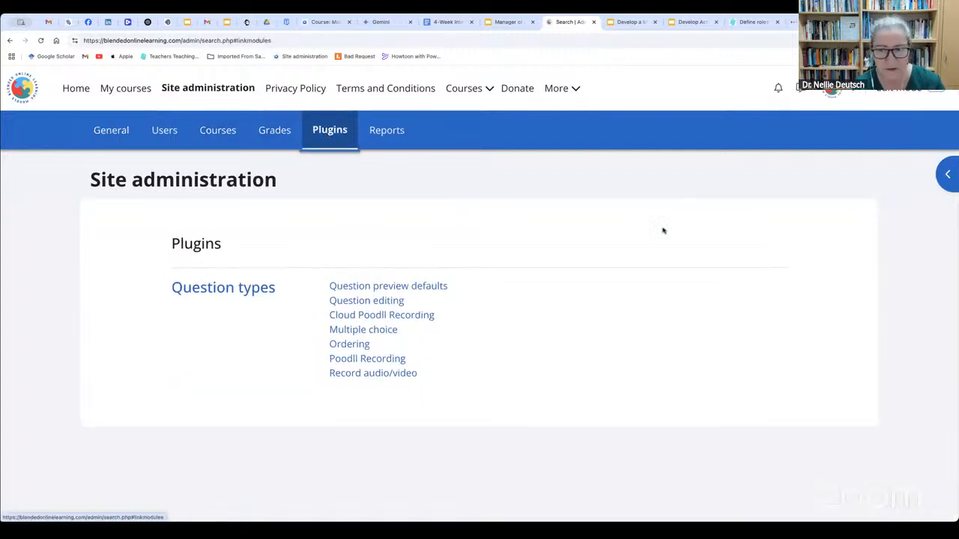
Examine the account, permission and privacy options under Users in site administration, and switch the edit mode
left_click(165, 131)
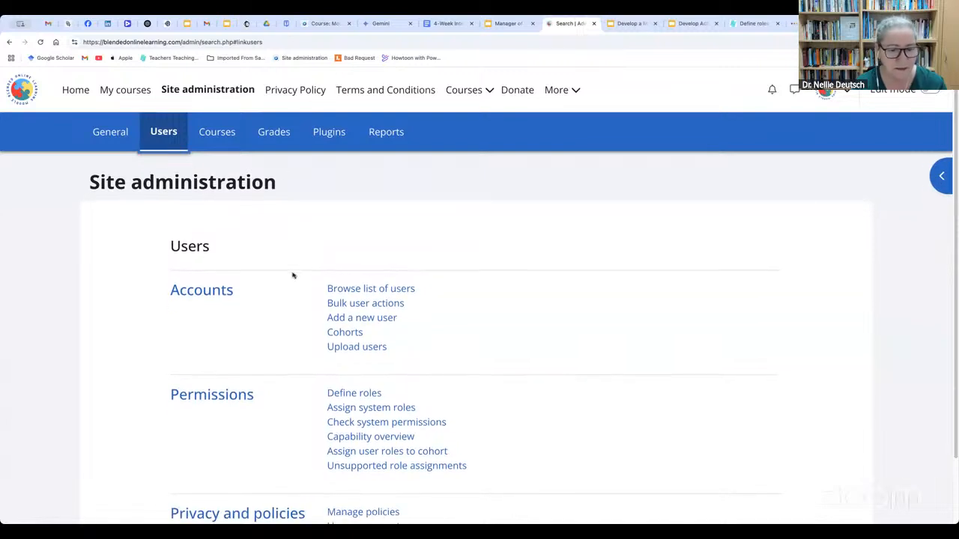
scroll(293, 274, "down", 3)
scroll(288, 187, "up", 4)
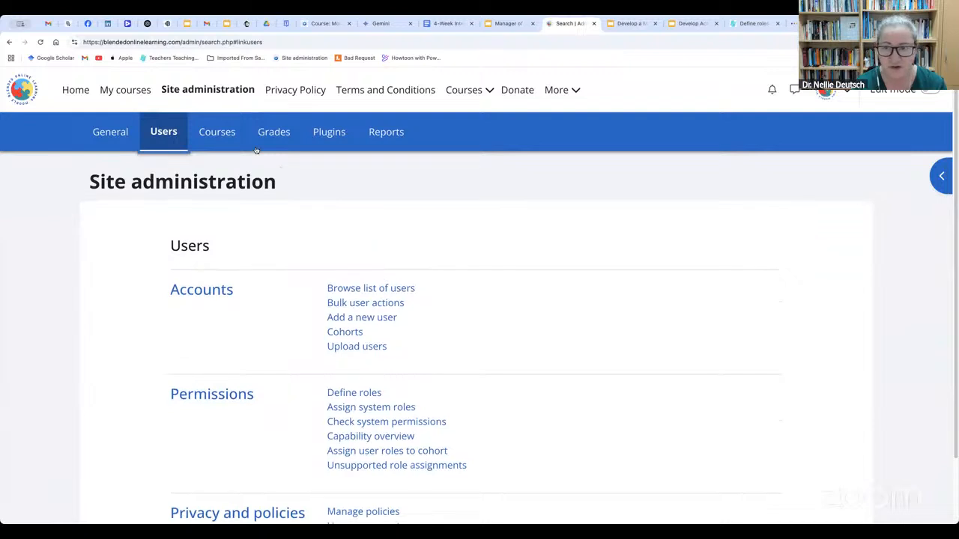
left_click(930, 91)
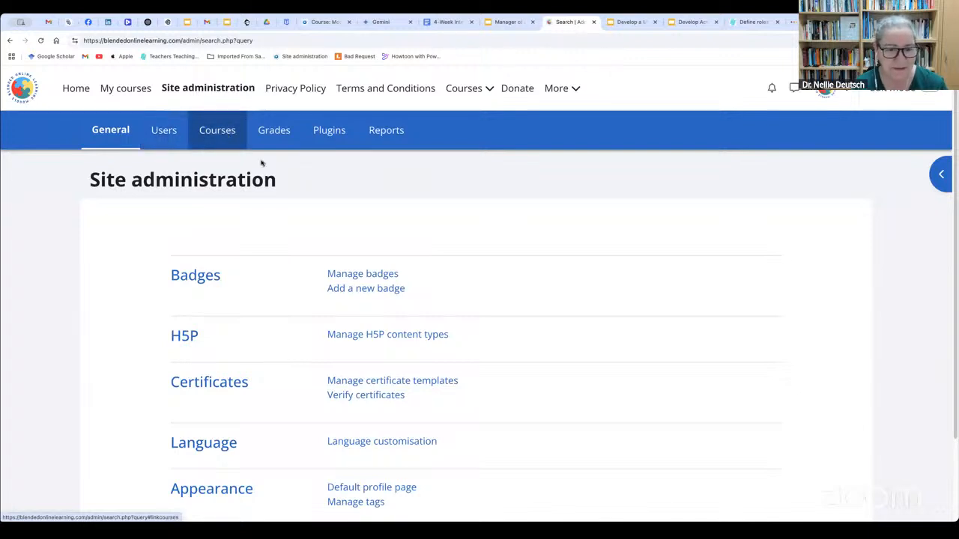
Compare the manager's available options in the Courses and Plugins sections of site administration
left_click(219, 135)
scroll(393, 303, "down", 1)
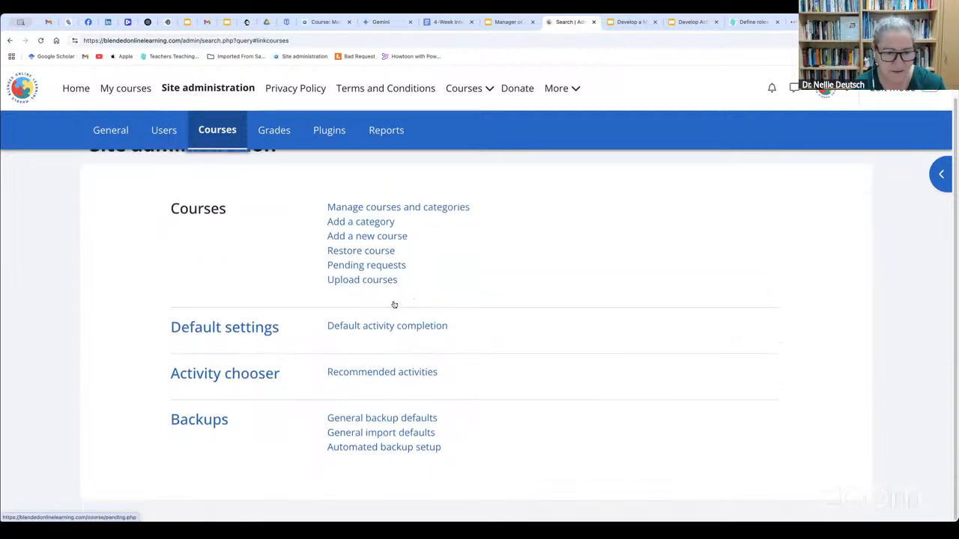
scroll(392, 305, "up", 1)
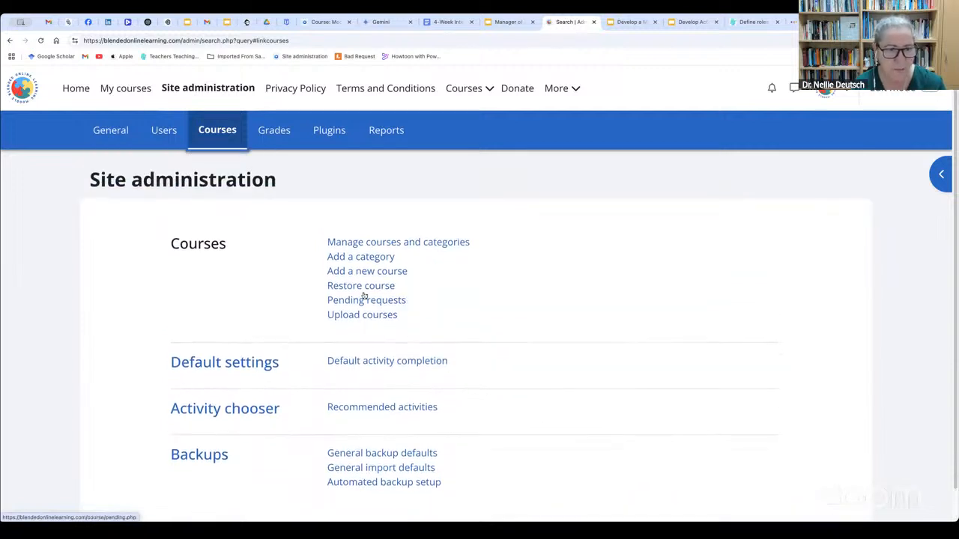
left_click(326, 133)
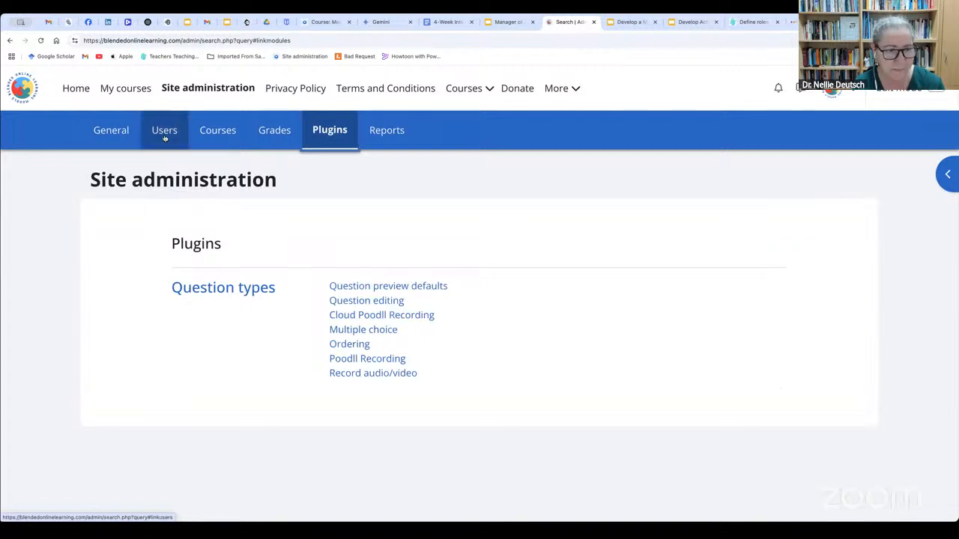
left_click(215, 135)
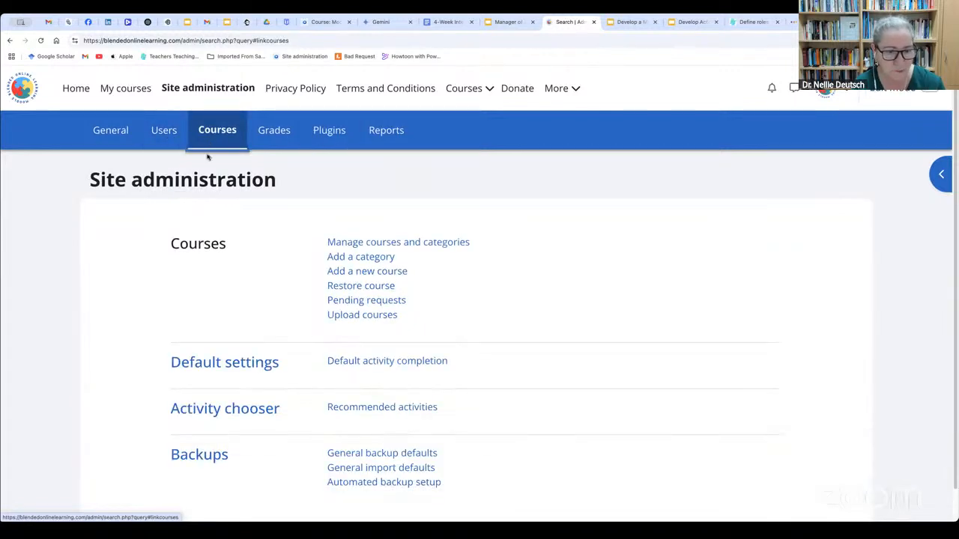
scroll(336, 336, "down", 1)
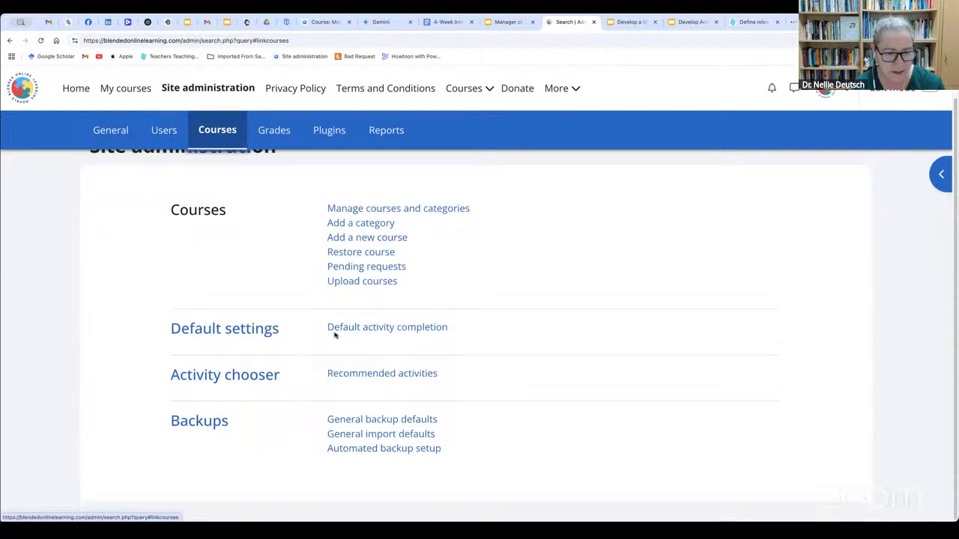
Review the Users and General sections of site administration
left_click(164, 132)
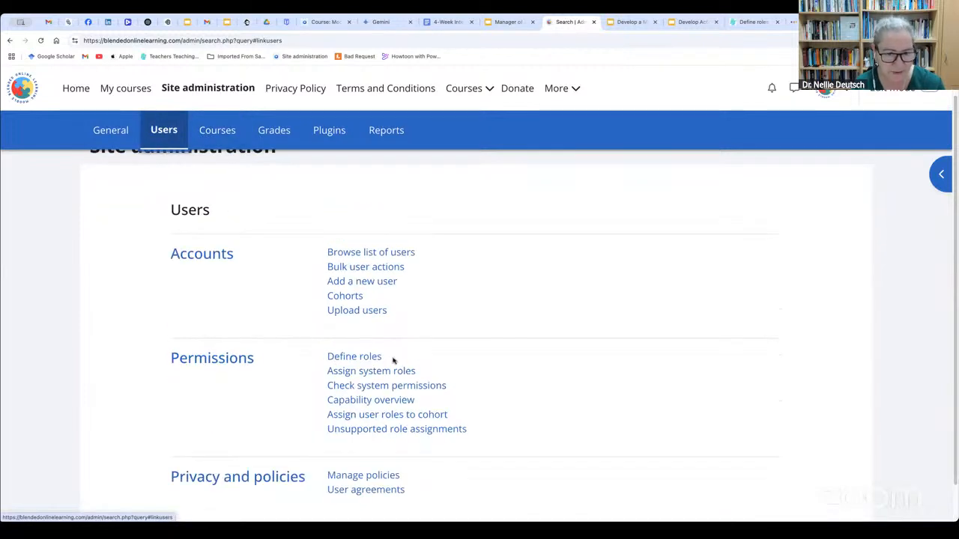
scroll(392, 361, "down", 1)
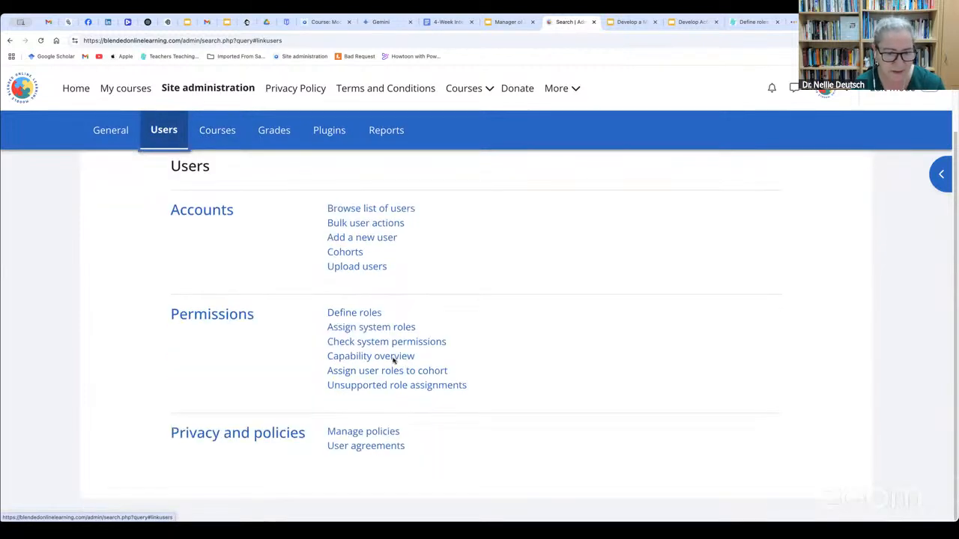
left_click(112, 140)
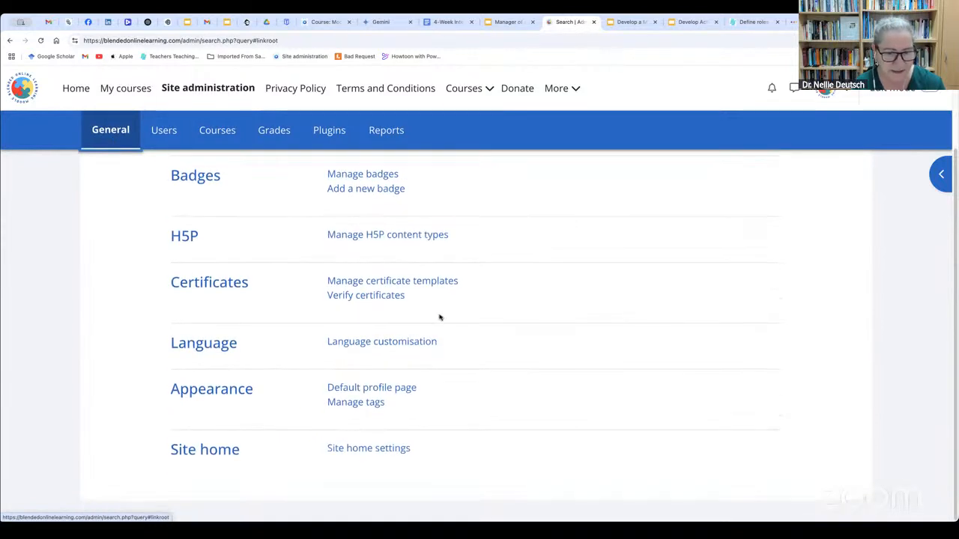
scroll(440, 318, "up", 2)
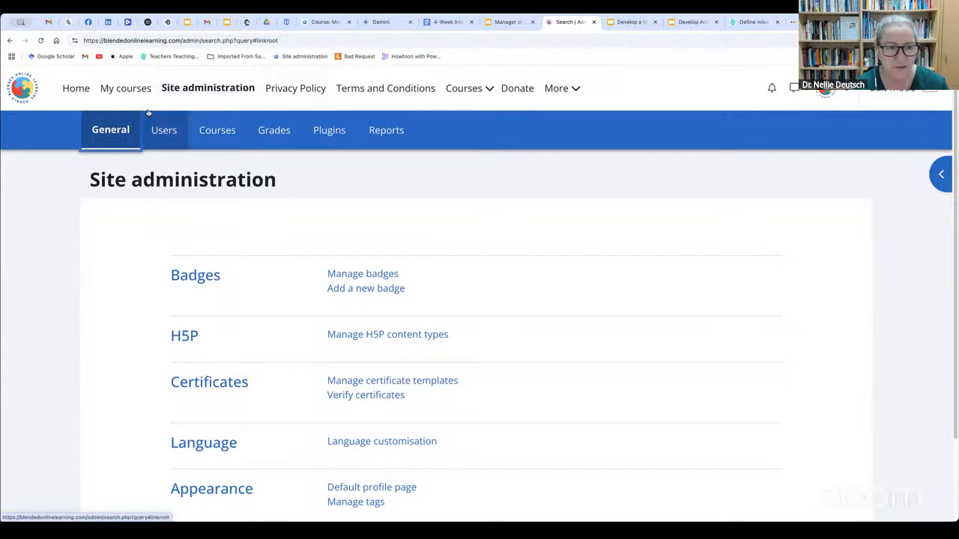
Go to course management from My courses and open the newly created course in the Moodle Manager Training category
left_click(126, 89)
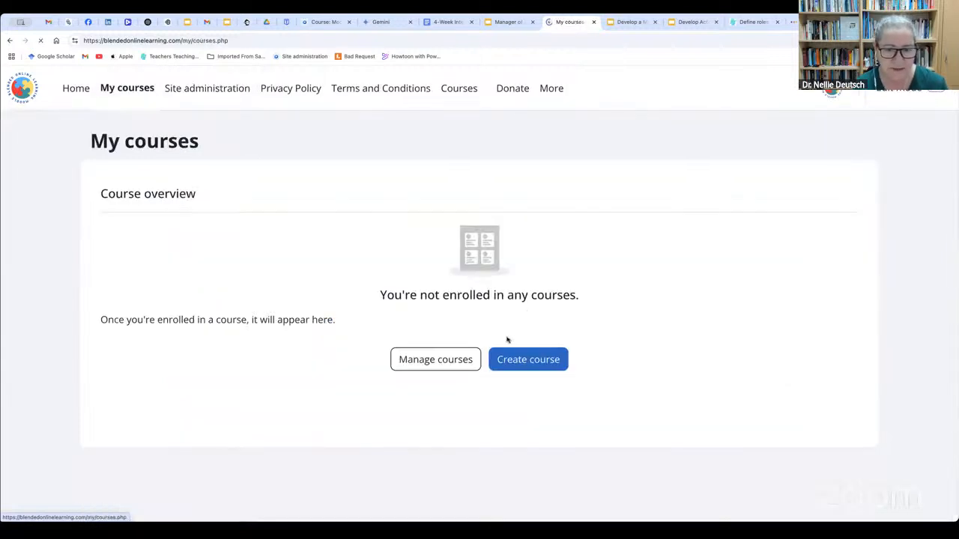
left_click(459, 367)
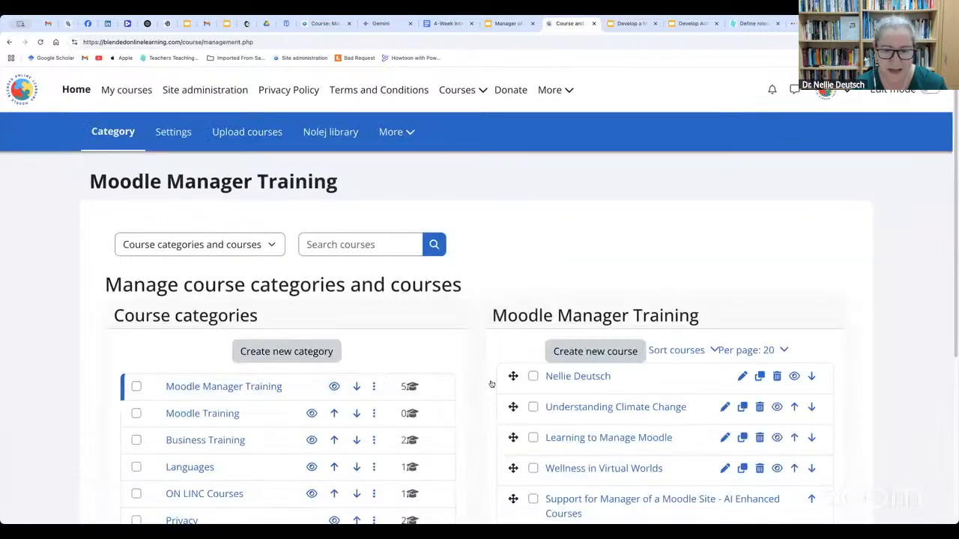
scroll(491, 384, "down", 3)
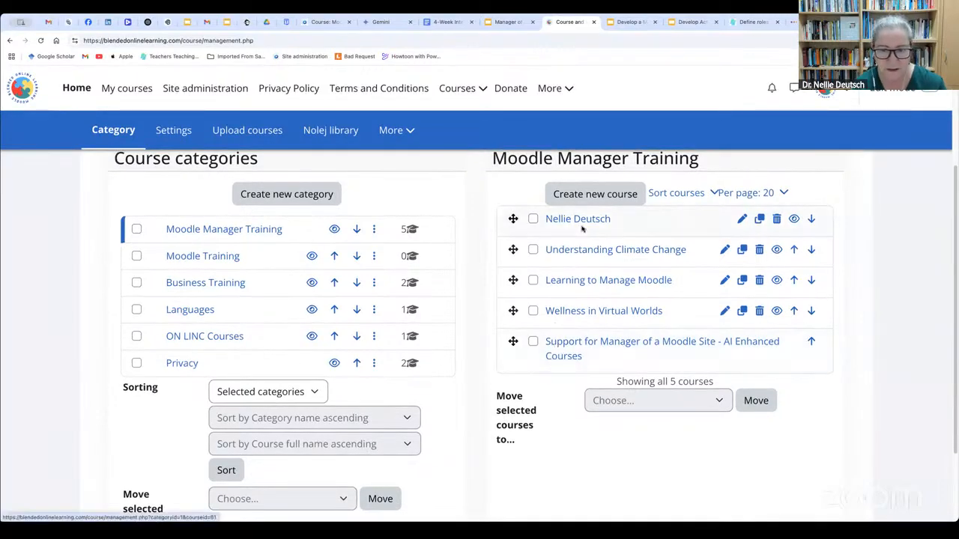
left_click(581, 221)
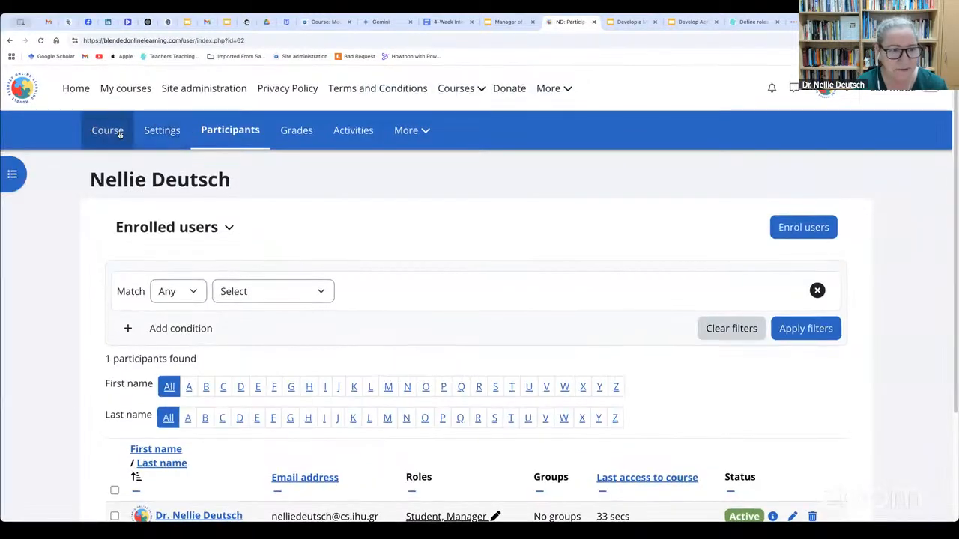
Open the enrolment methods from the course's participants page and review the methods offered for adding
left_click(232, 132)
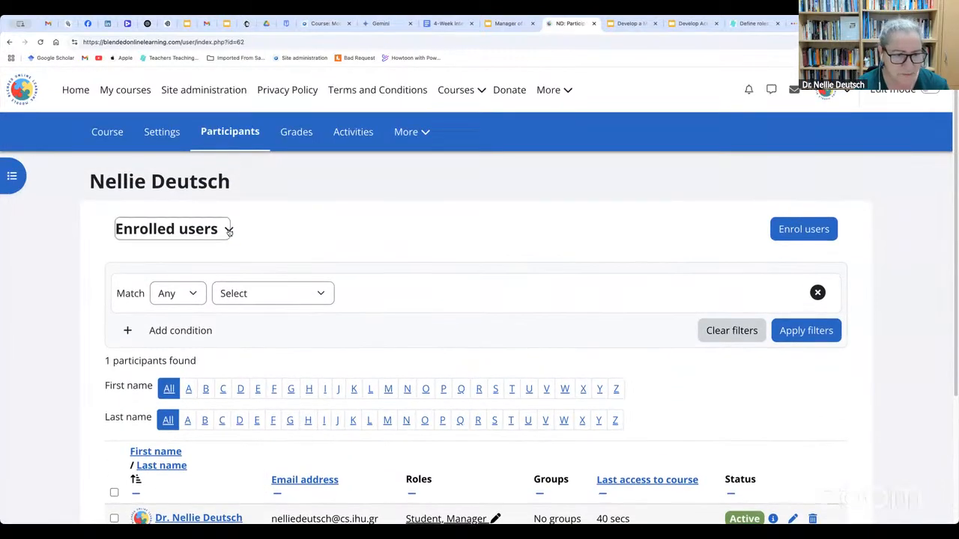
left_click(228, 229)
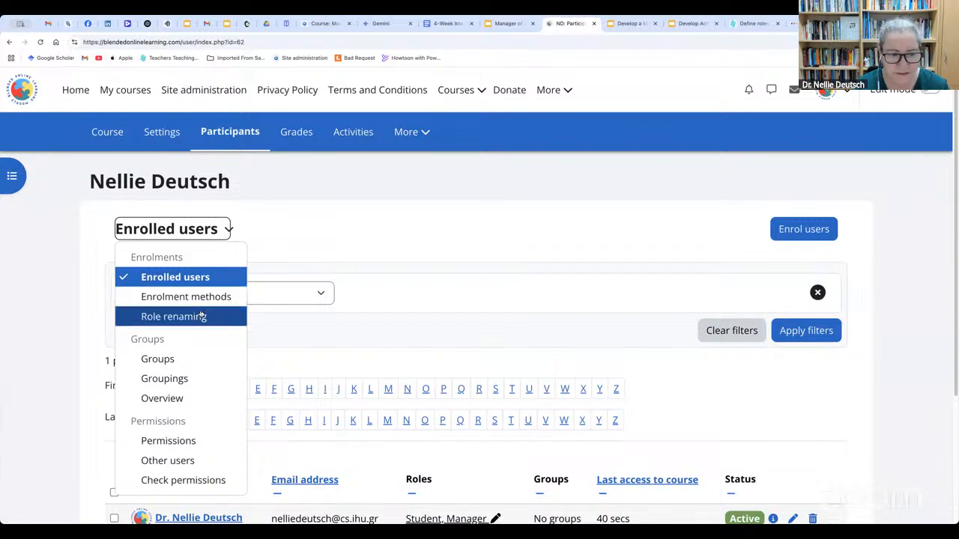
left_click(218, 298)
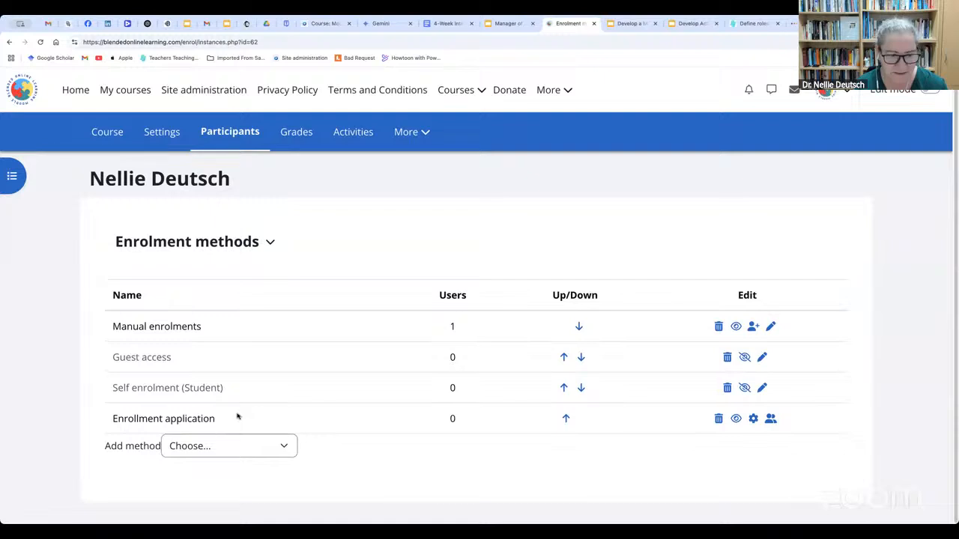
left_click(285, 448)
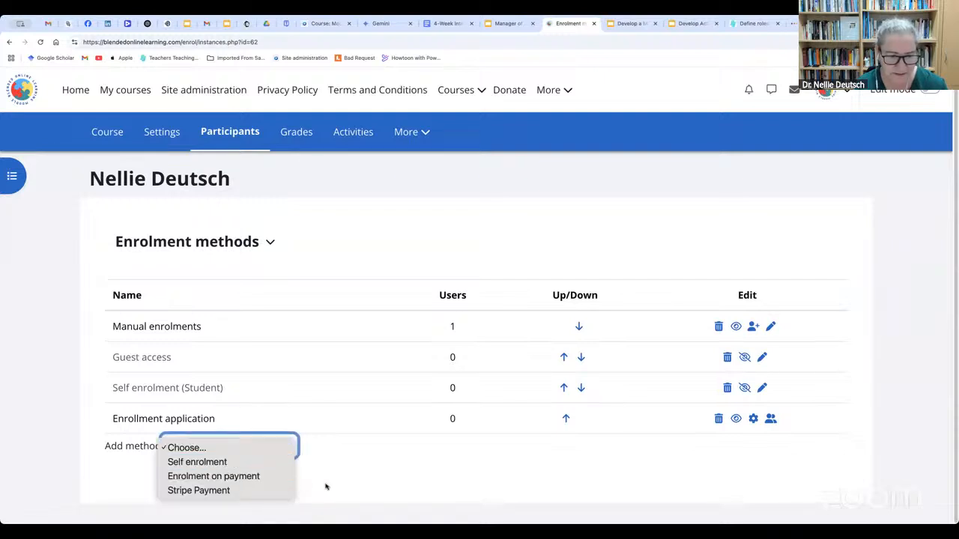
left_click(529, 505)
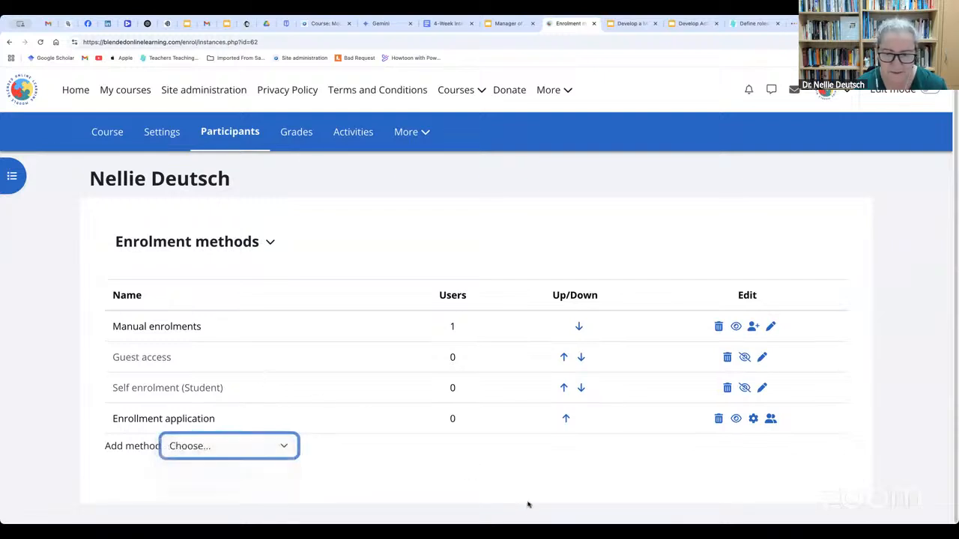
left_click(528, 495)
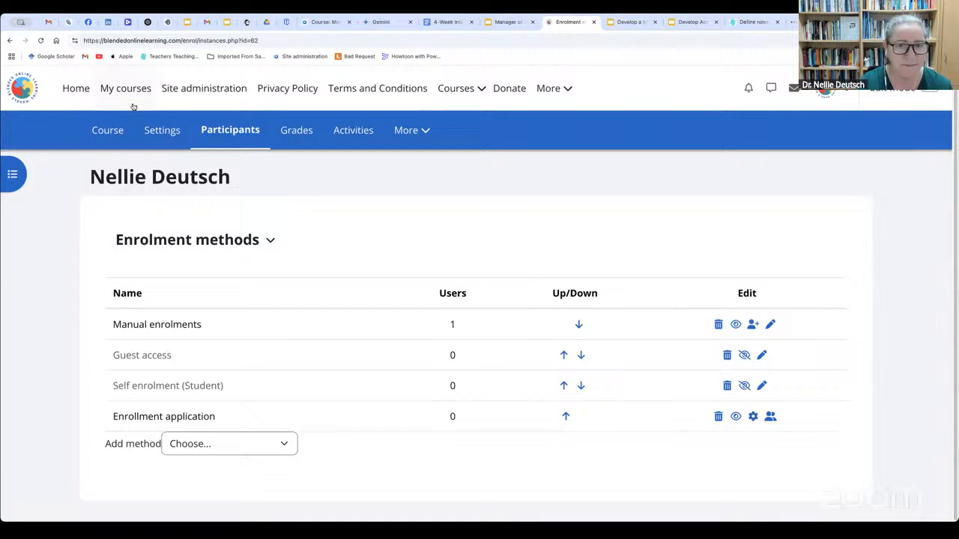
Open the cohorts page in the site's user administration and display all cohorts
left_click(192, 92)
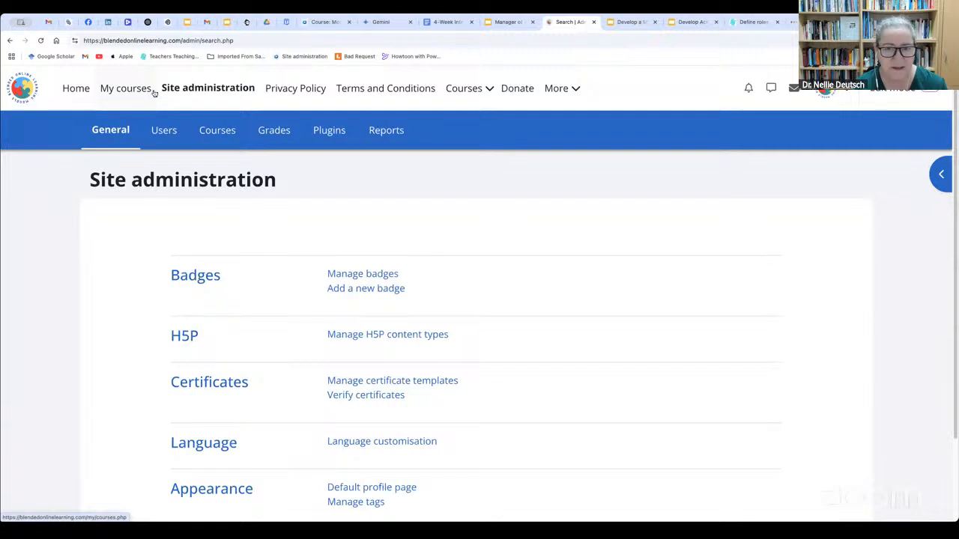
left_click(164, 135)
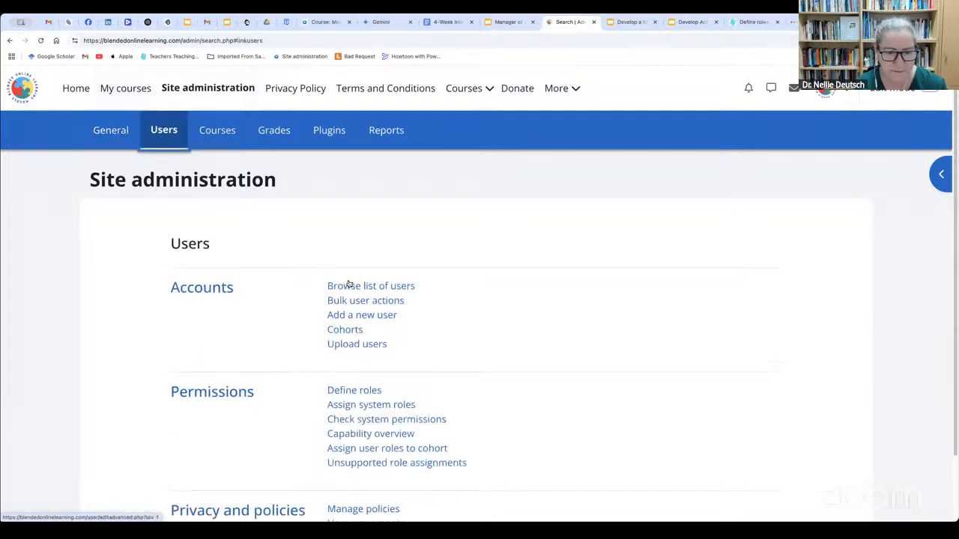
left_click(351, 260)
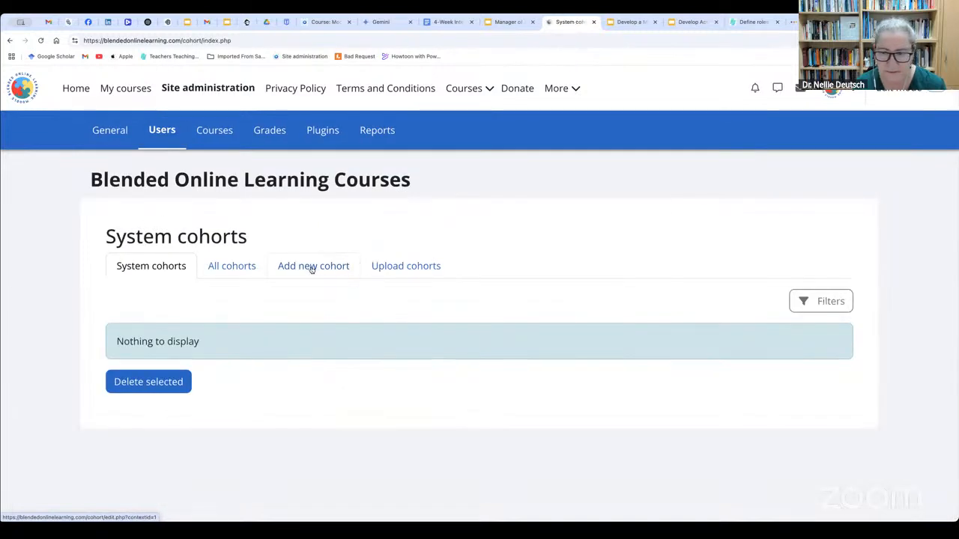
left_click(242, 271)
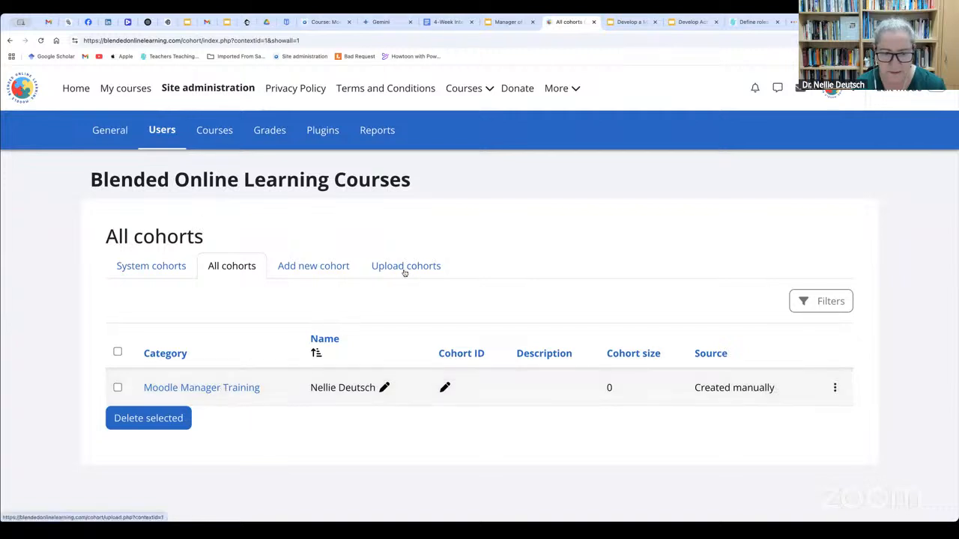
Open the Upload users page, download the example.csv template and open the downloaded file
left_click(180, 135)
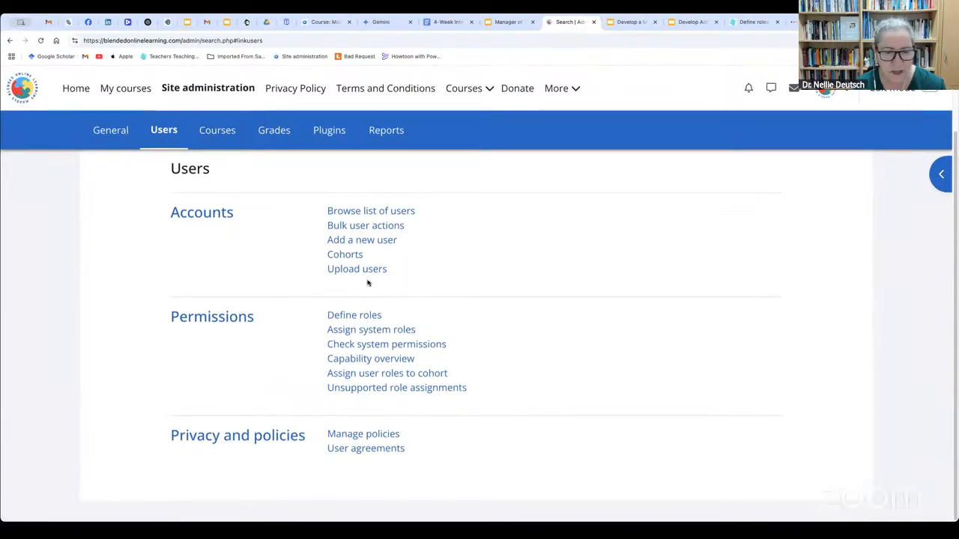
left_click(370, 268)
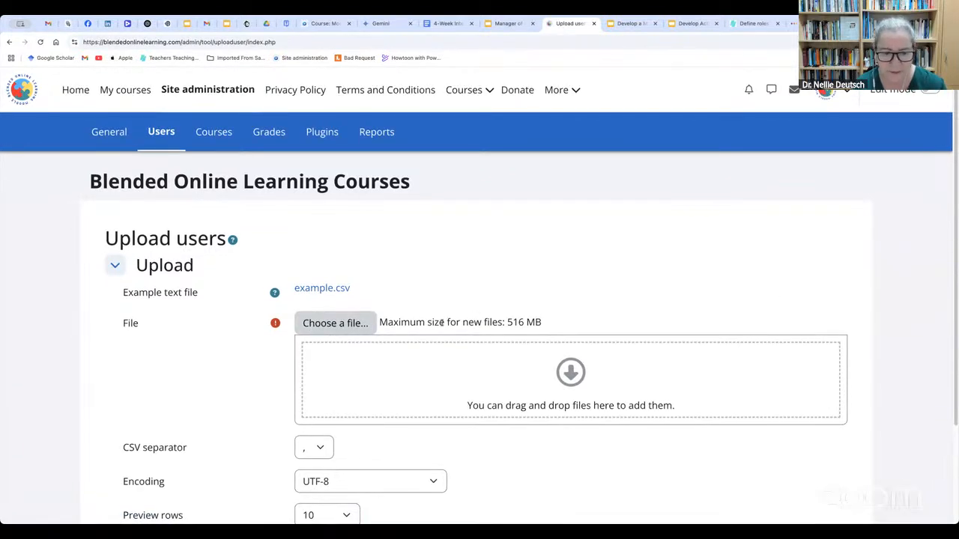
scroll(442, 322, "down", 2)
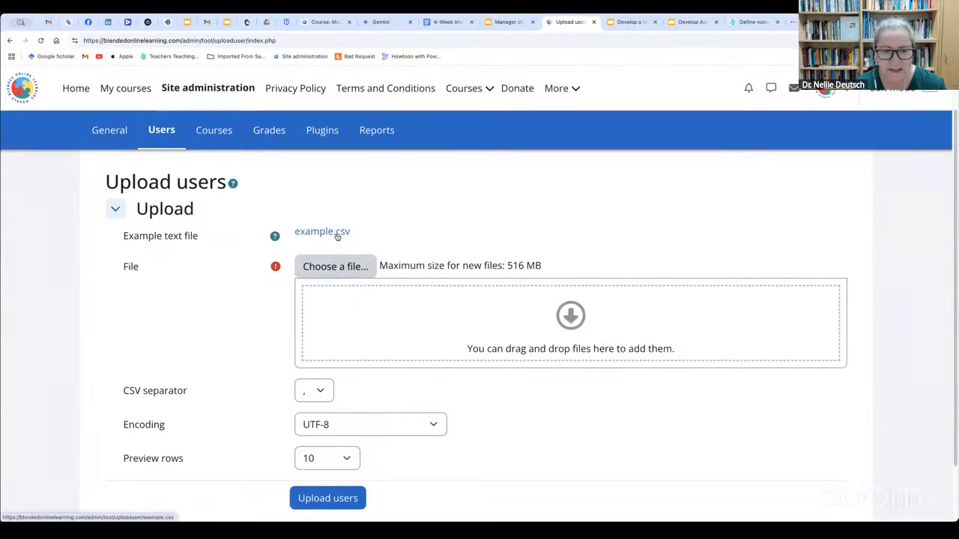
left_click(338, 235)
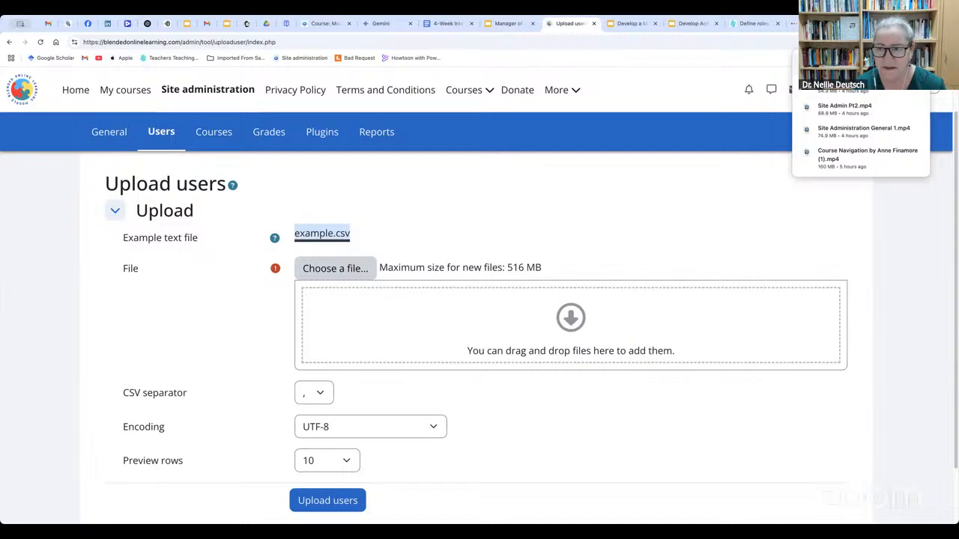
left_click(845, 66)
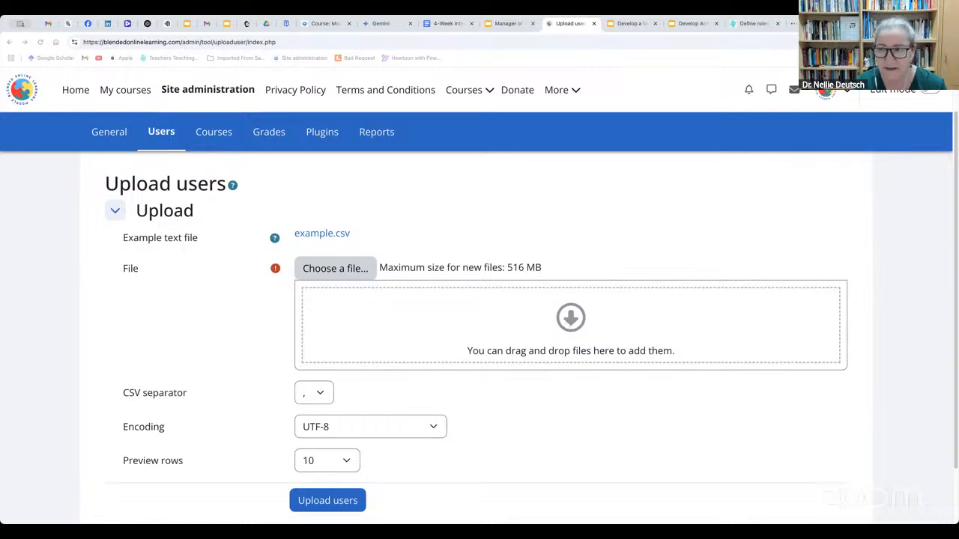
Add the downloaded example.csv as the user upload file and proceed to the upload preview
left_click(915, 42)
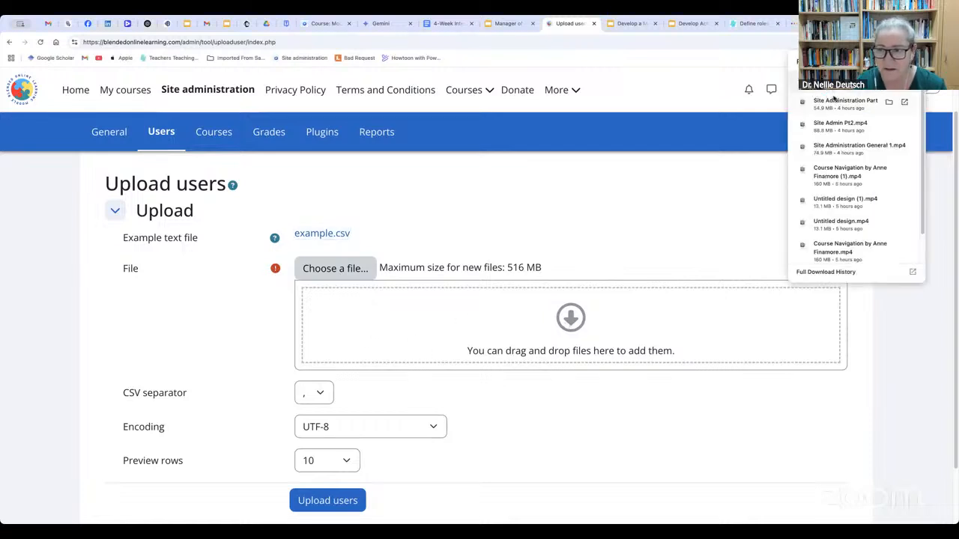
left_click_drag(833, 81, 552, 338)
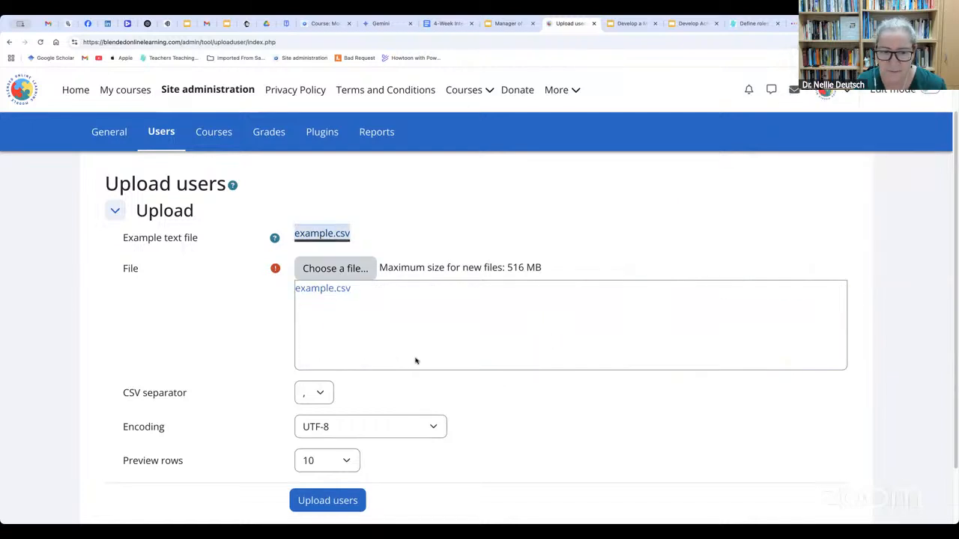
scroll(418, 361, "down", 1)
left_click(350, 432)
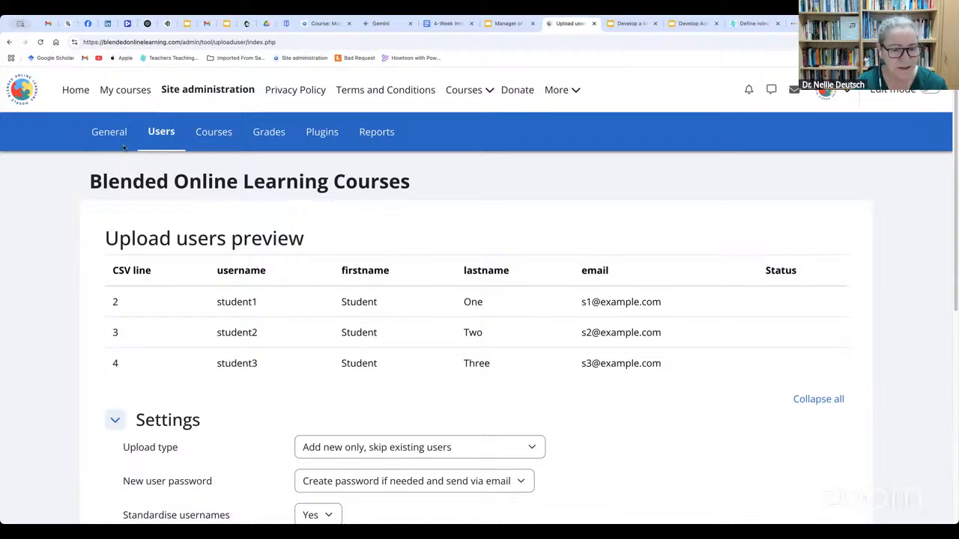
Run the user upload from the preview, keeping the default upload settings and default values
scroll(480, 392, "down", 3)
scroll(448, 391, "down", 3)
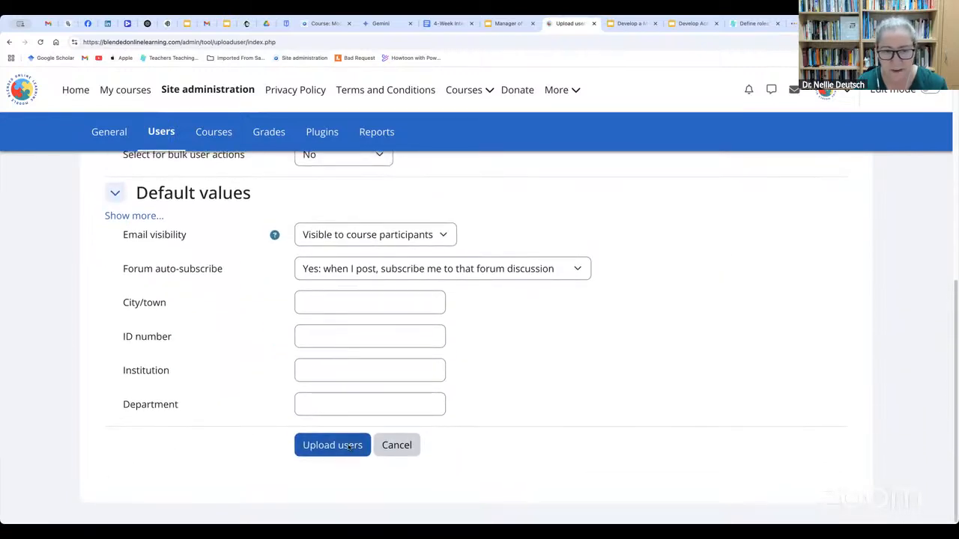
left_click(349, 448)
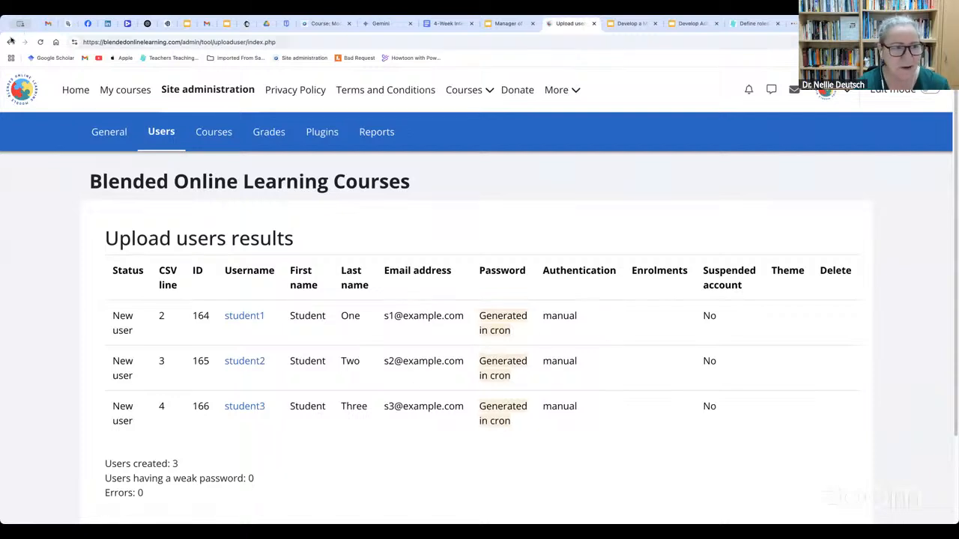
Return to the upload preview, then reopen the Upload users page from the site's user administration
left_click(10, 42)
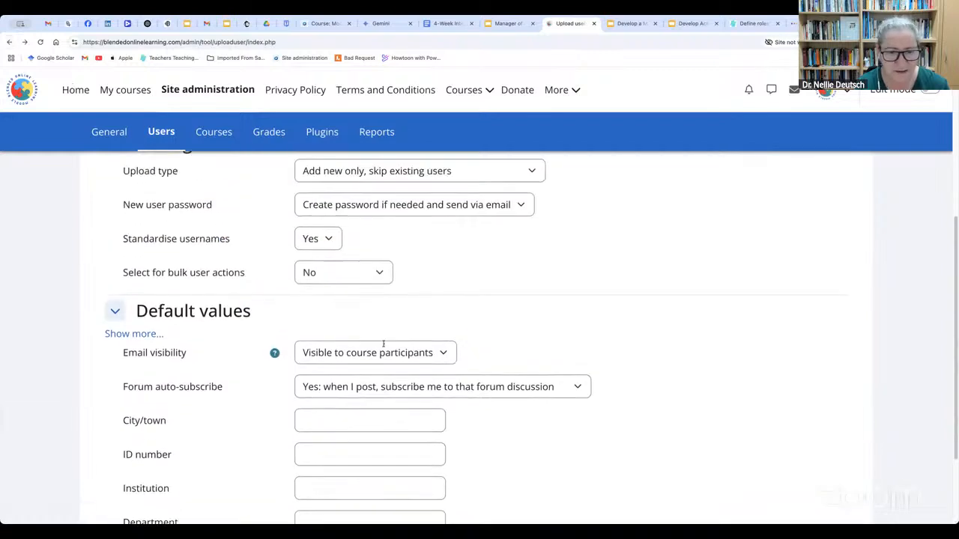
scroll(382, 343, "up", 5)
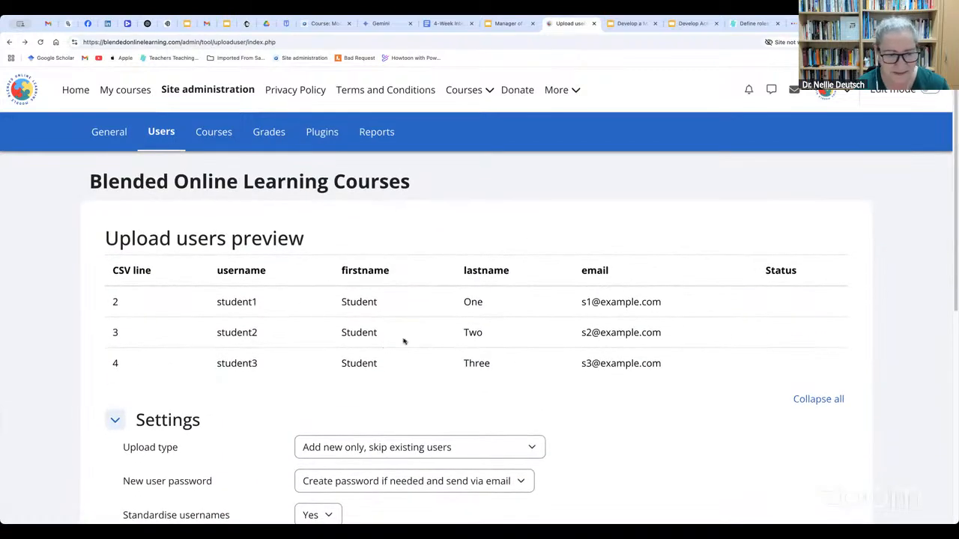
left_click(162, 135)
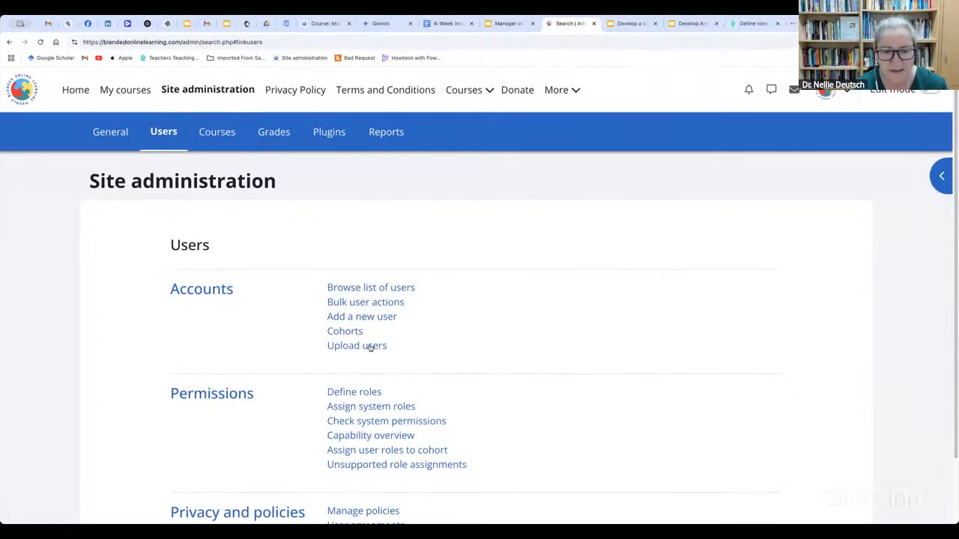
left_click(367, 345)
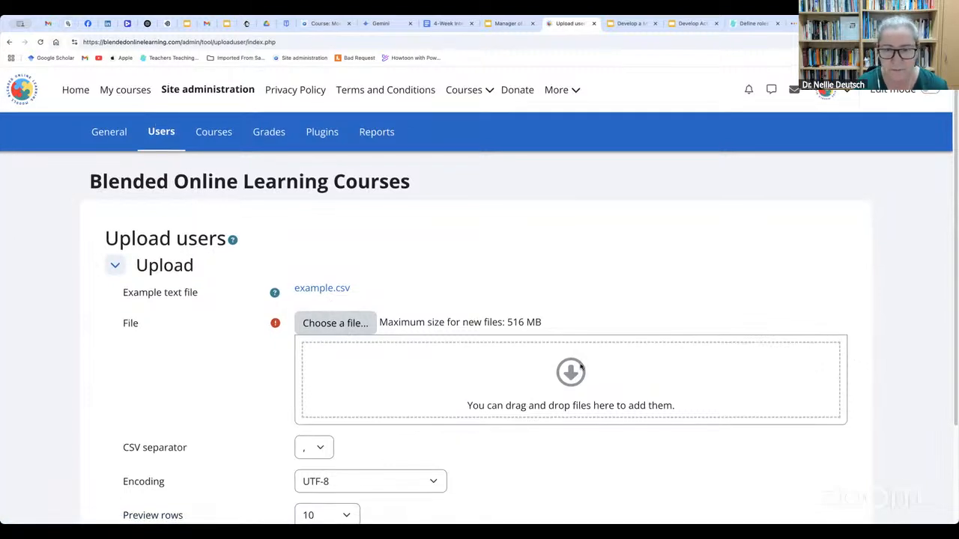
Go back to the user administration overview and review its accounts, permissions, and privacy and policies options
left_click(156, 136)
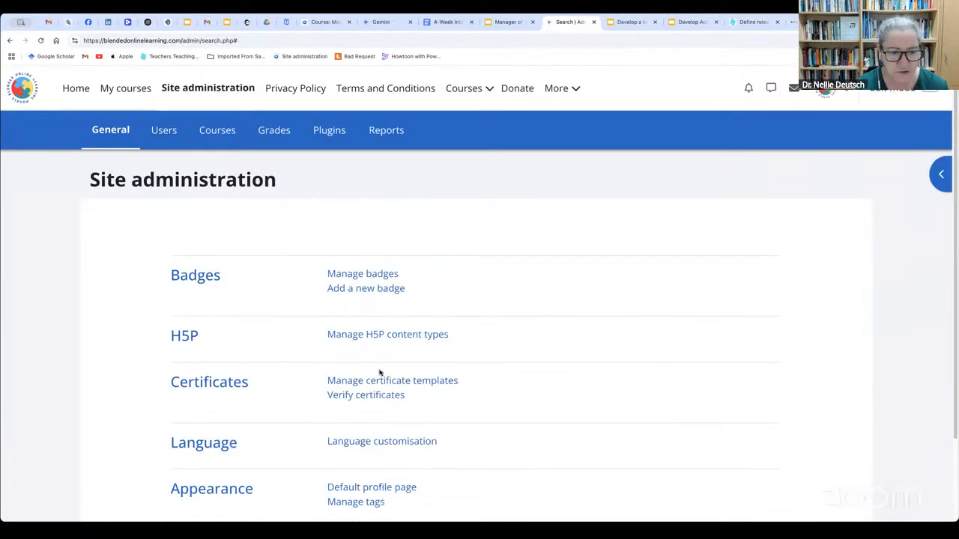
left_click(164, 131)
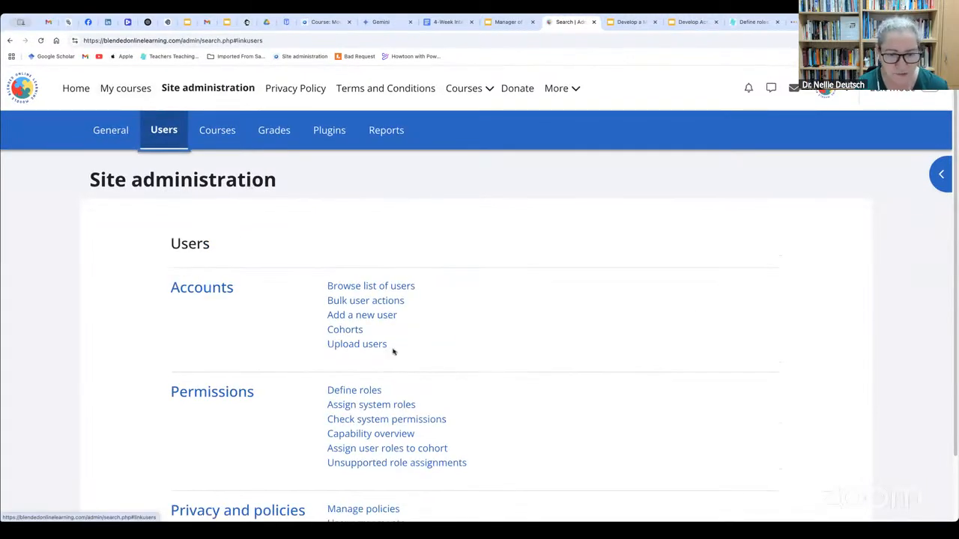
scroll(392, 351, "down", 2)
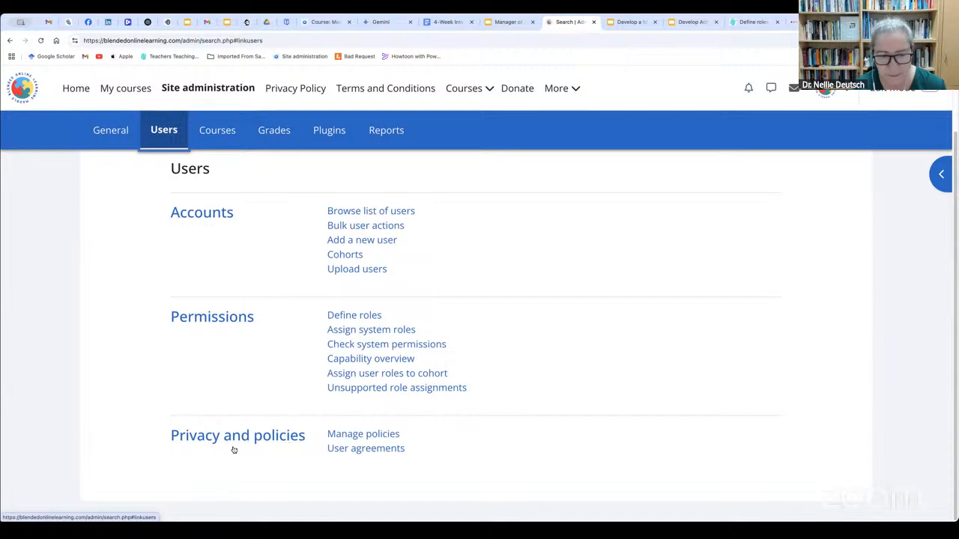
scroll(345, 442, "up", 2)
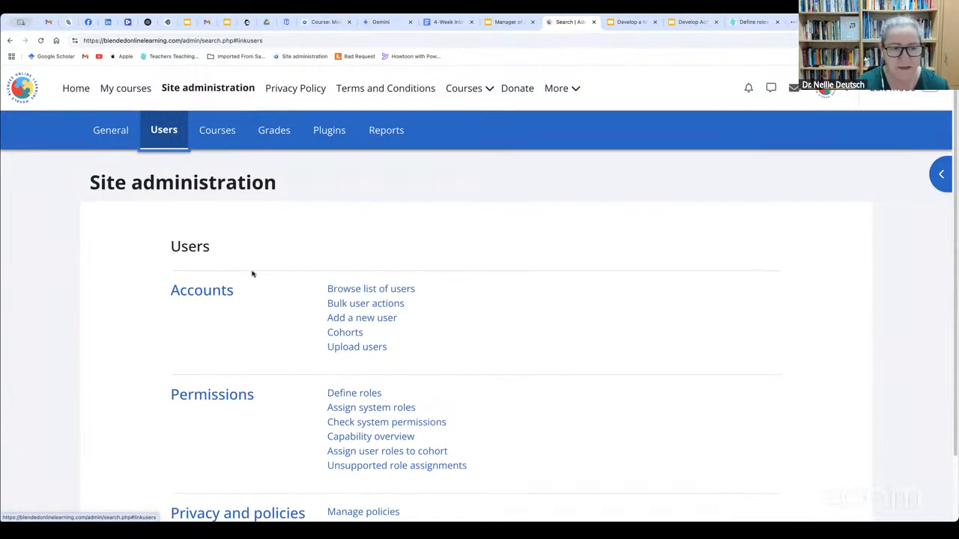
Open the management page for courses and categories from the site's course administration and look over the categories
left_click(218, 131)
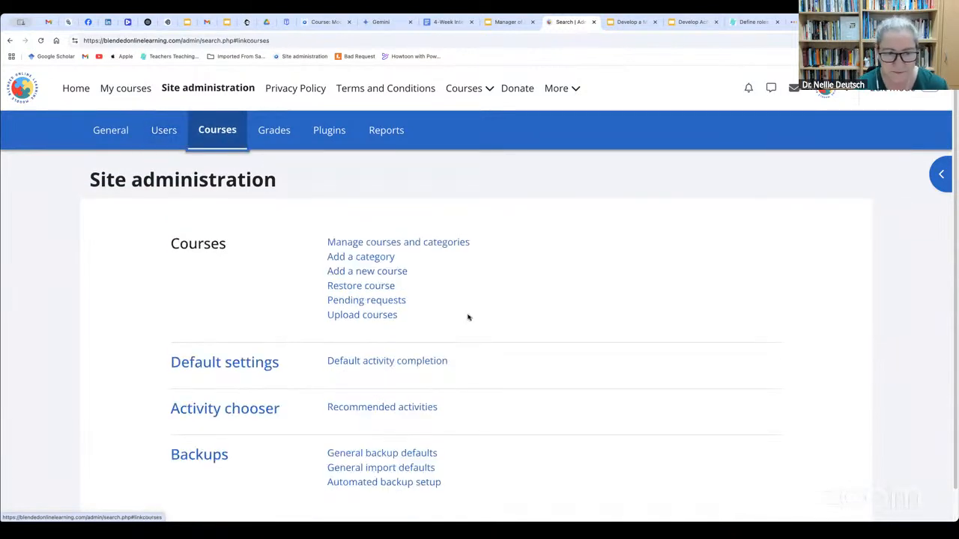
left_click(409, 243)
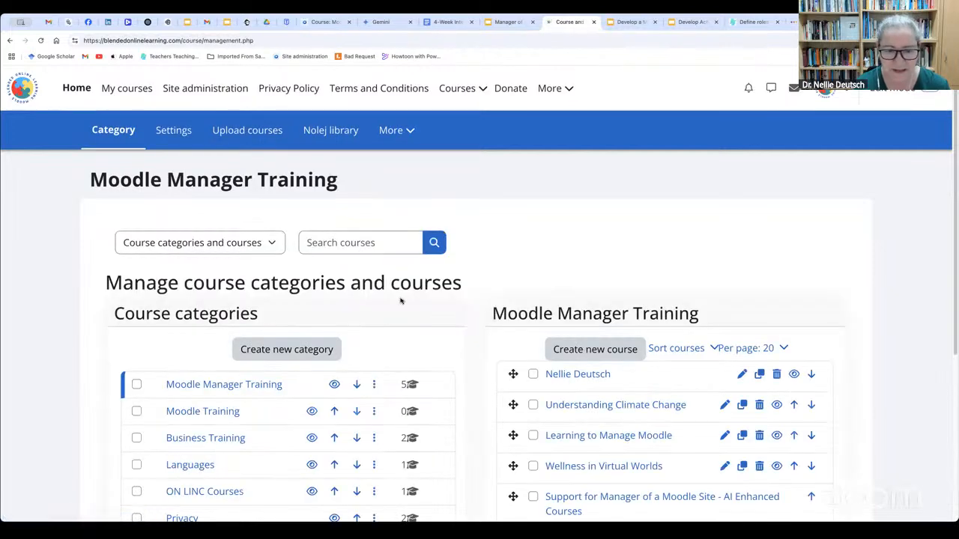
scroll(400, 301, "down", 2)
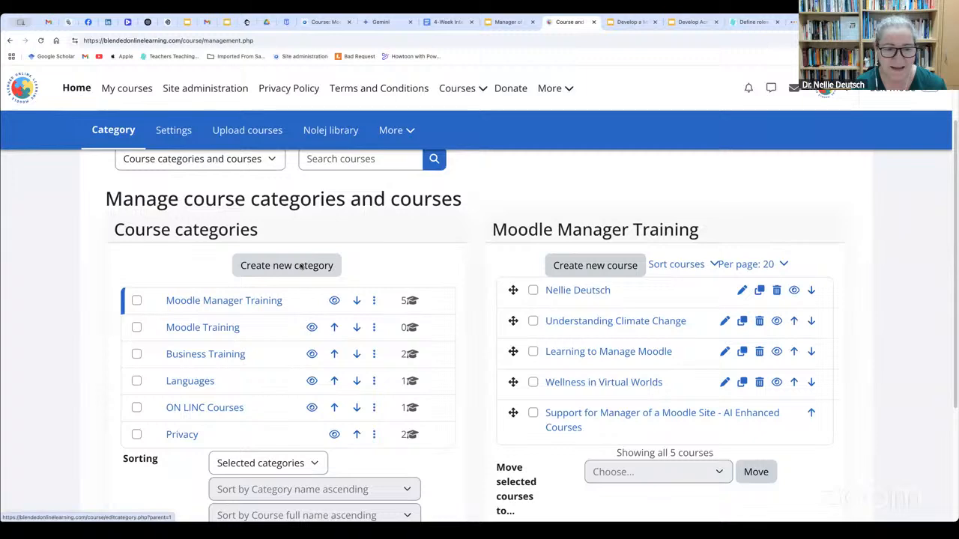
Start a new course category and set its parent category to Top
left_click(300, 266)
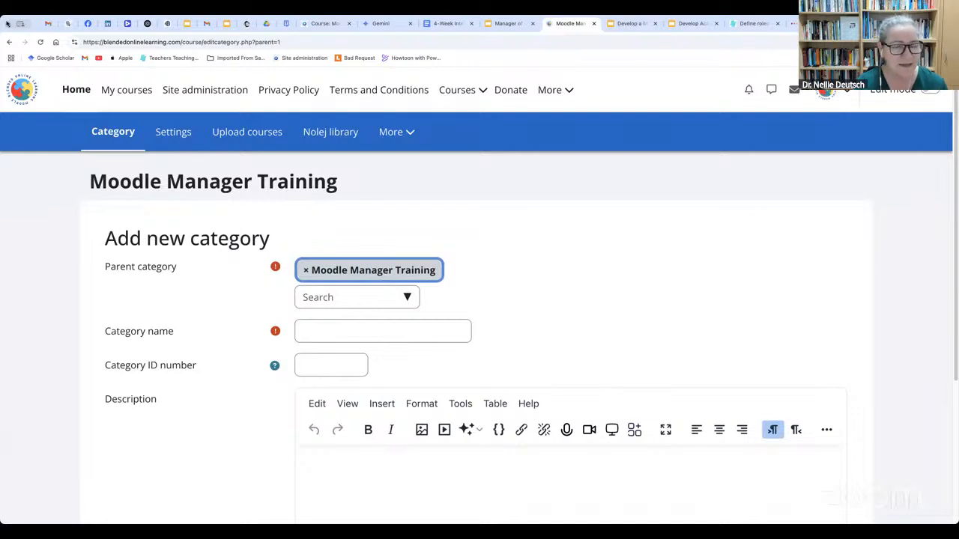
left_click(406, 297)
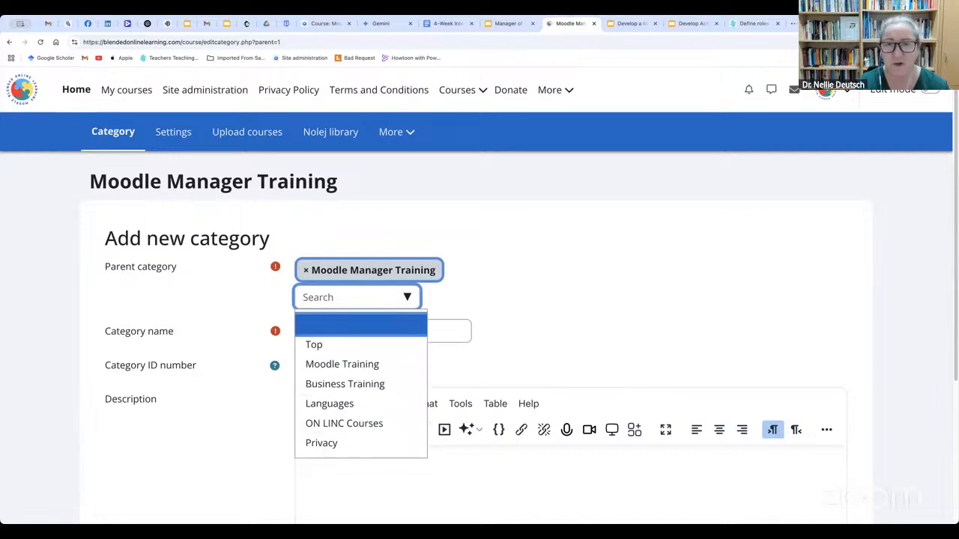
left_click(318, 345)
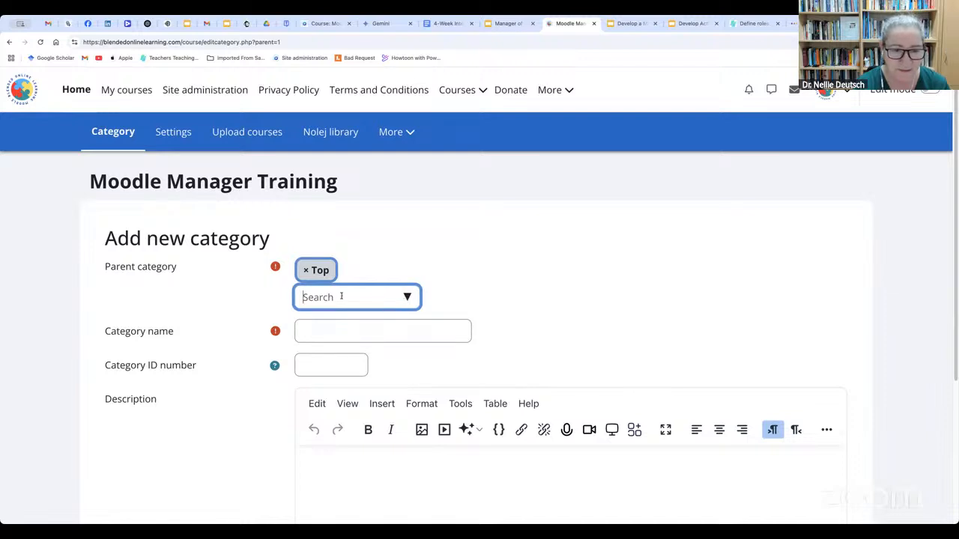
left_click(295, 301)
left_click(305, 297)
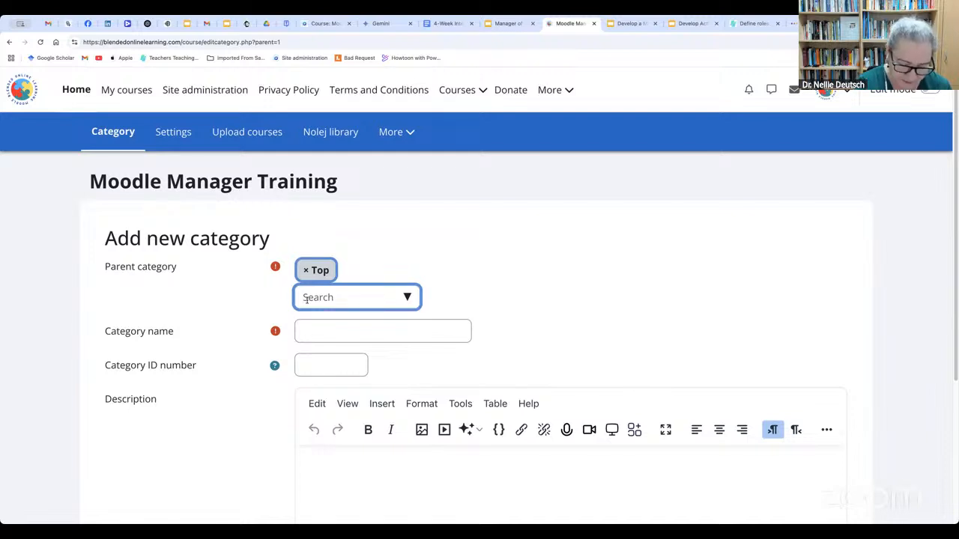
type("Heakt=")
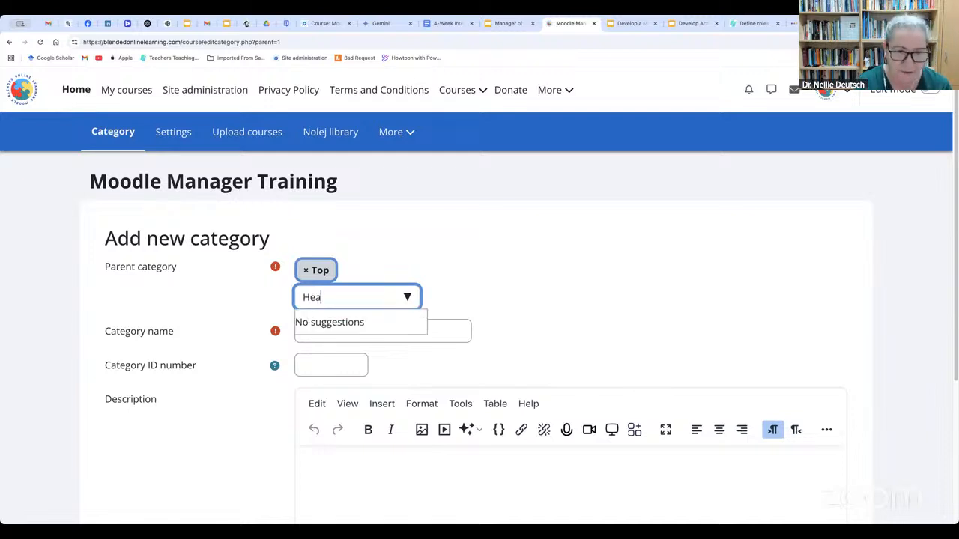
key("BackSpace")
key("BackSpace")
key("BackSpace")
type("lth")
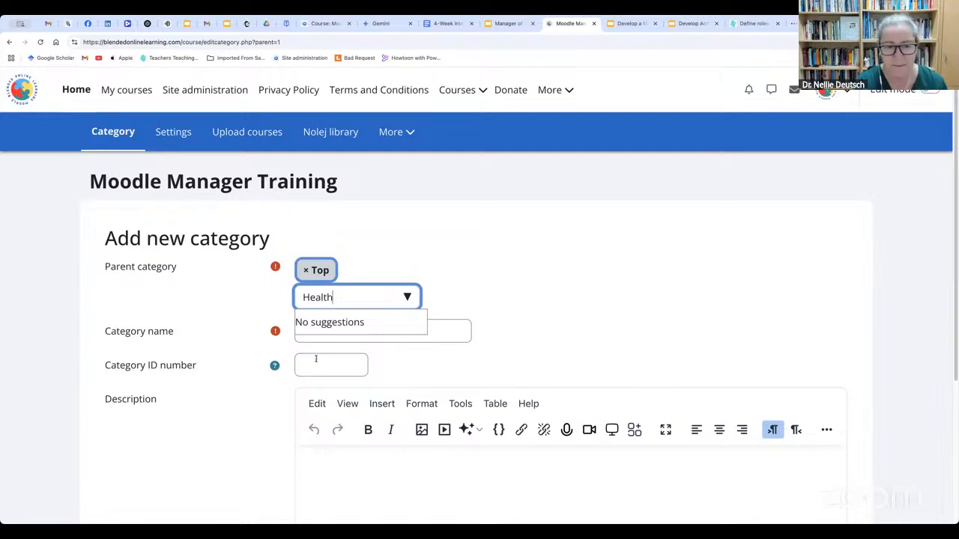
left_click(508, 323)
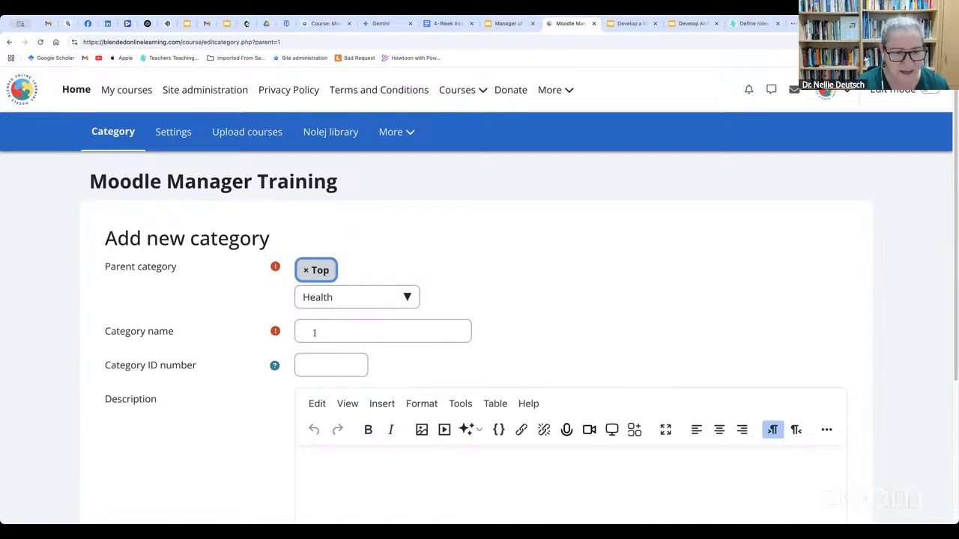
double_click(334, 297)
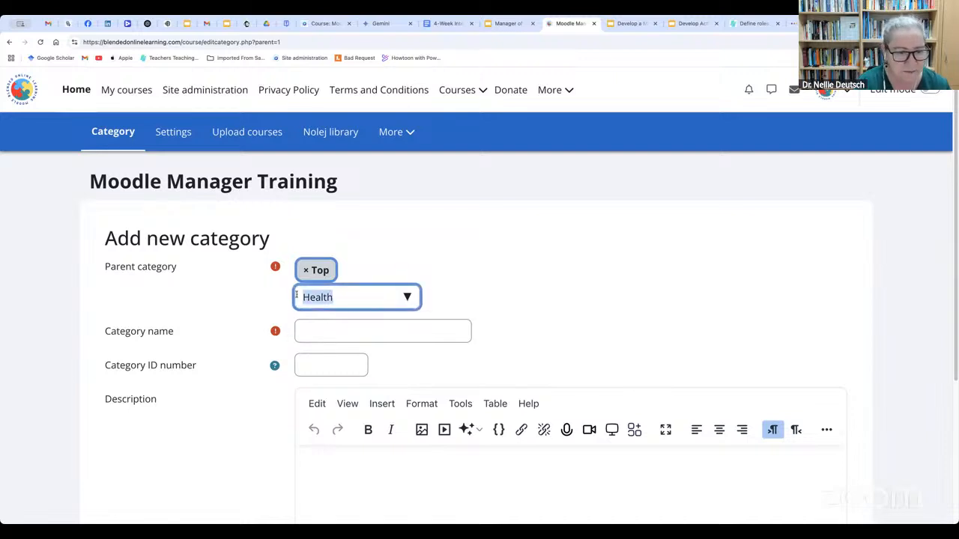
key("BackSpace")
left_click(583, 304)
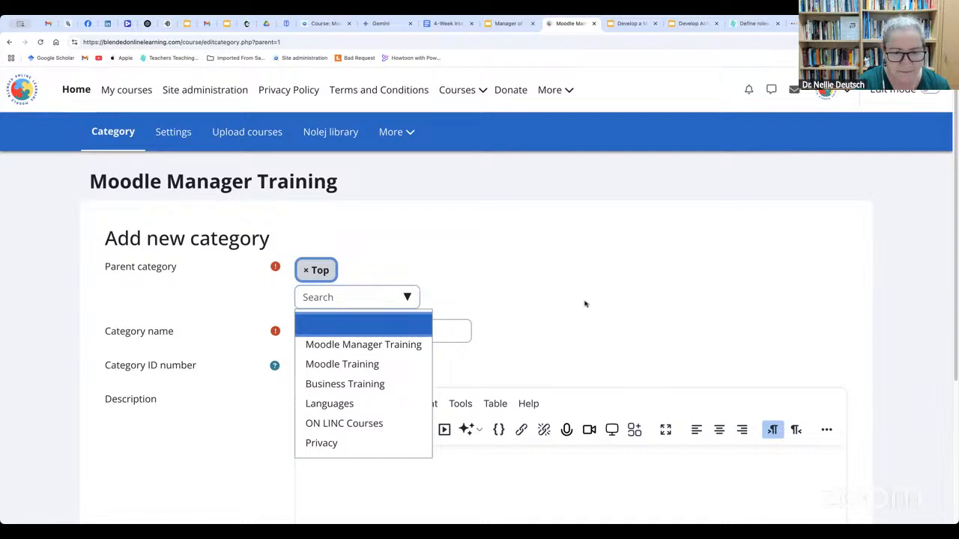
Name the new category Health, describe it as "Health topics", and create it
left_click(305, 336)
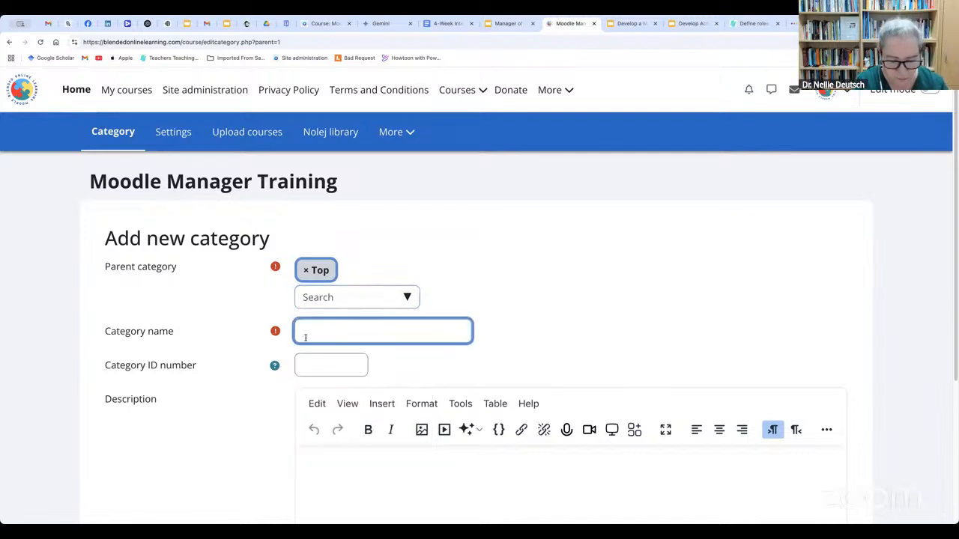
type("Health")
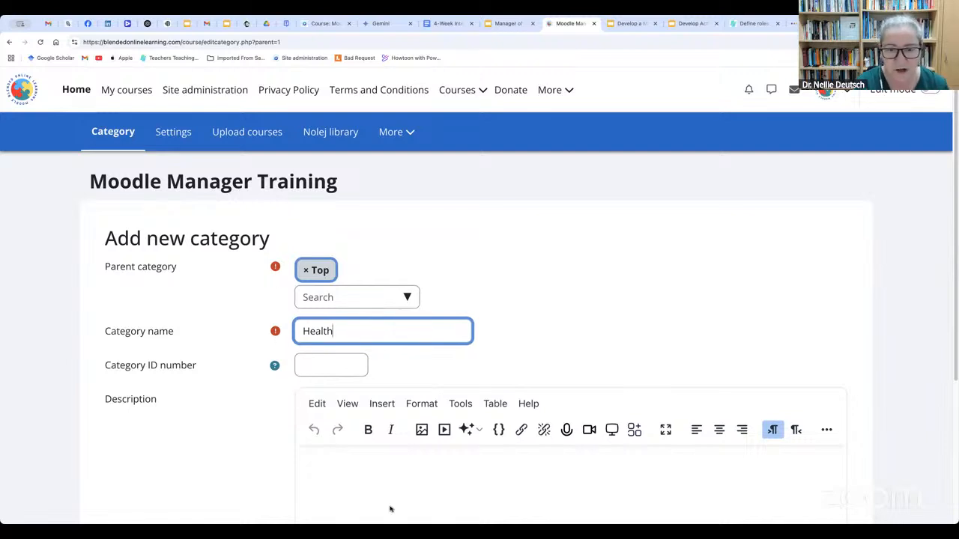
scroll(391, 505, "down", 2)
left_click(360, 369)
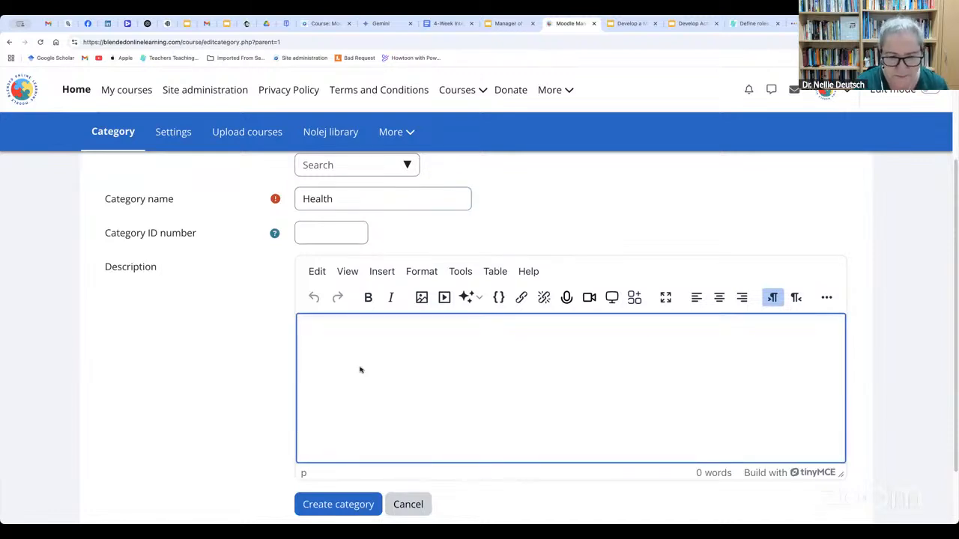
type("Top")
key("BackSpace")
key("BackSpace")
key("BackSpace")
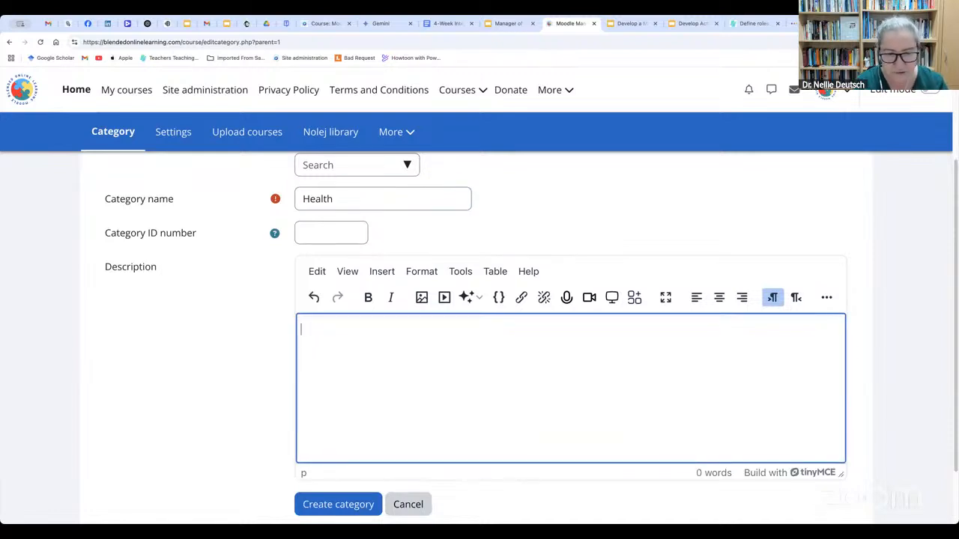
type("Health topics")
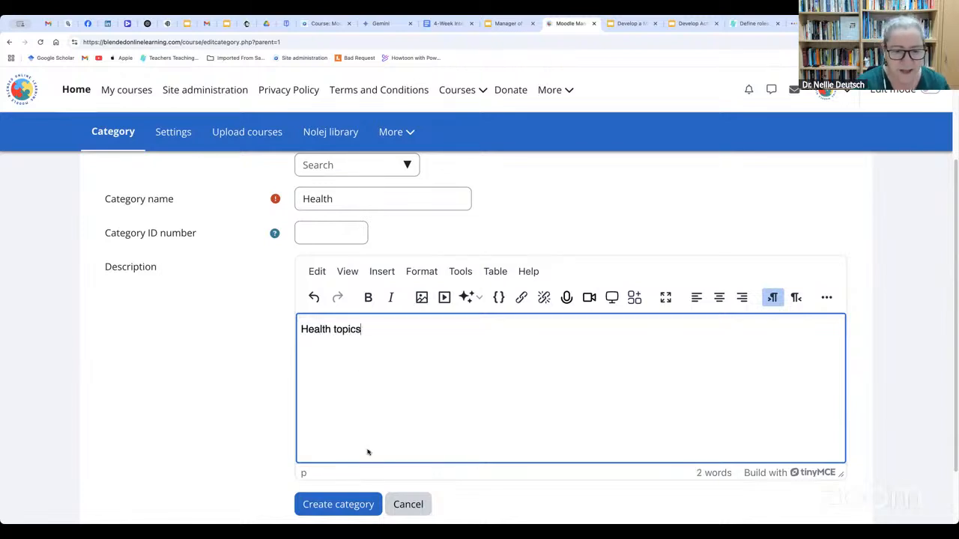
scroll(360, 449, "down", 1)
left_click(337, 472)
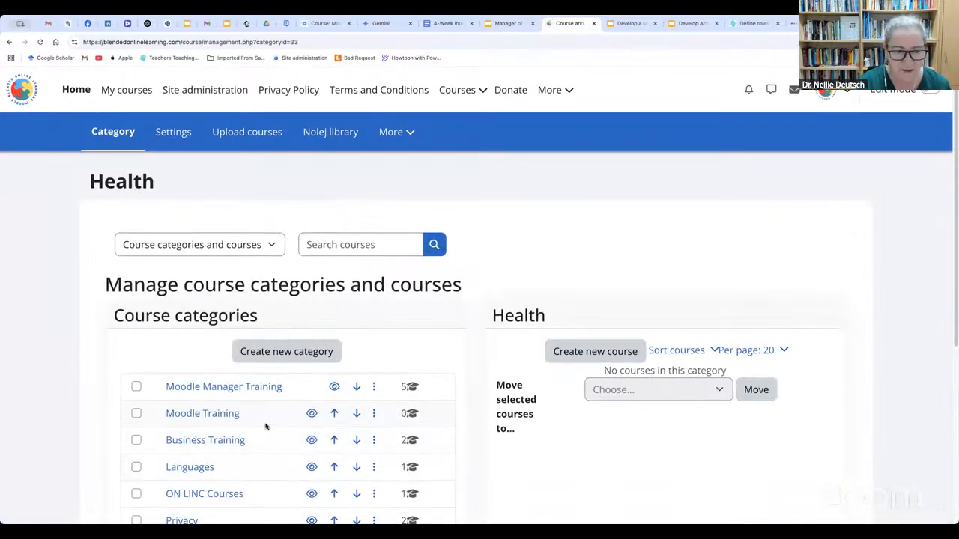
Move the Health category up three places in the category list, to directly below Business Training
scroll(265, 426, "down", 2)
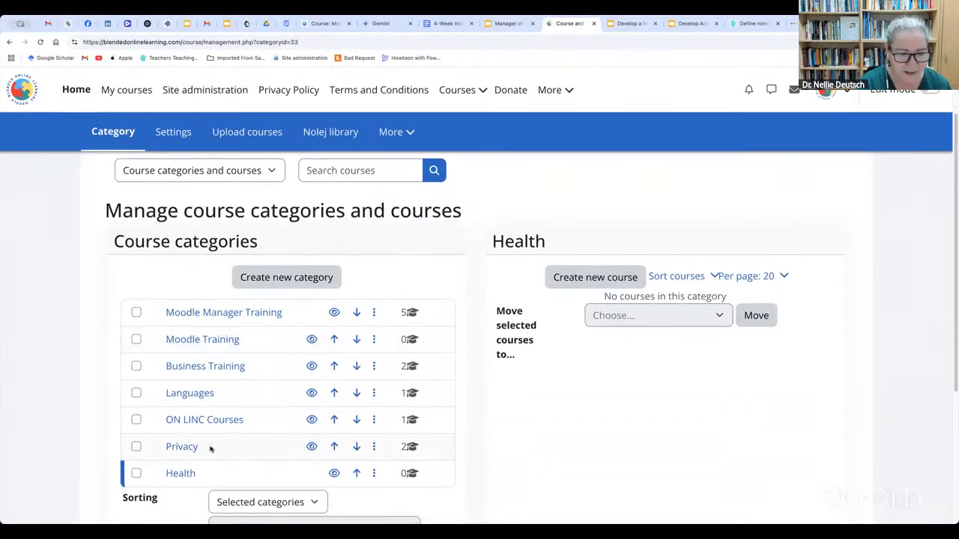
scroll(210, 450, "down", 1)
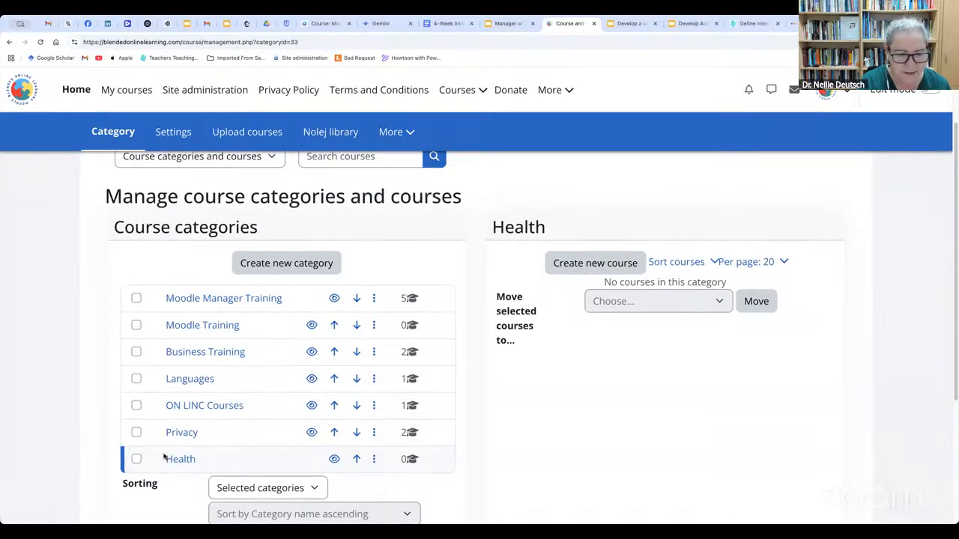
left_click(357, 460)
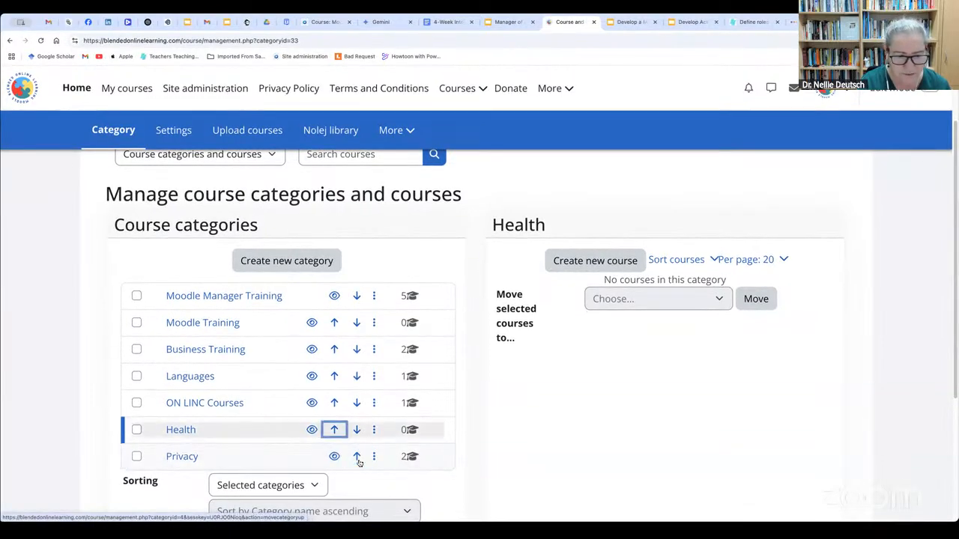
left_click(334, 429)
left_click(337, 402)
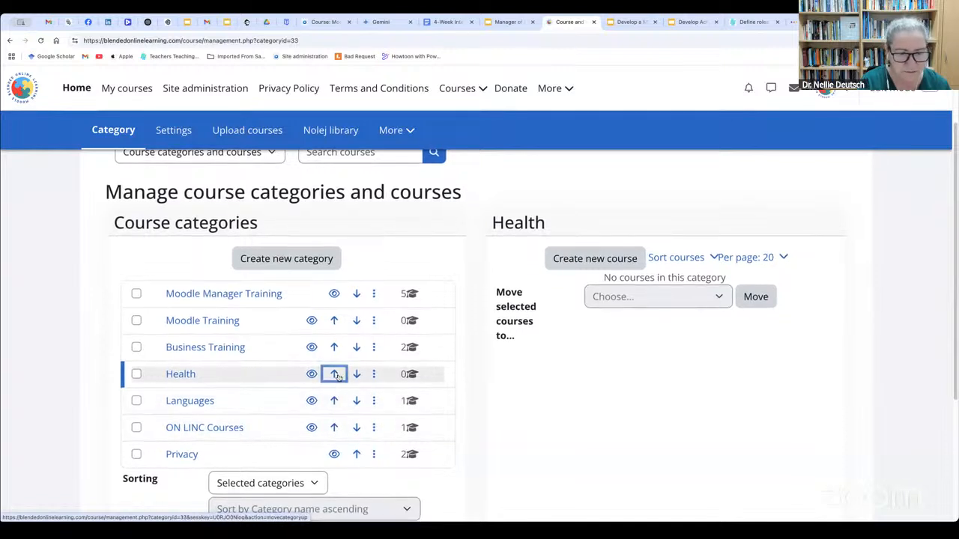
Move the Health category up one more place, to directly above Business Training
left_click(334, 374)
left_click(334, 374)
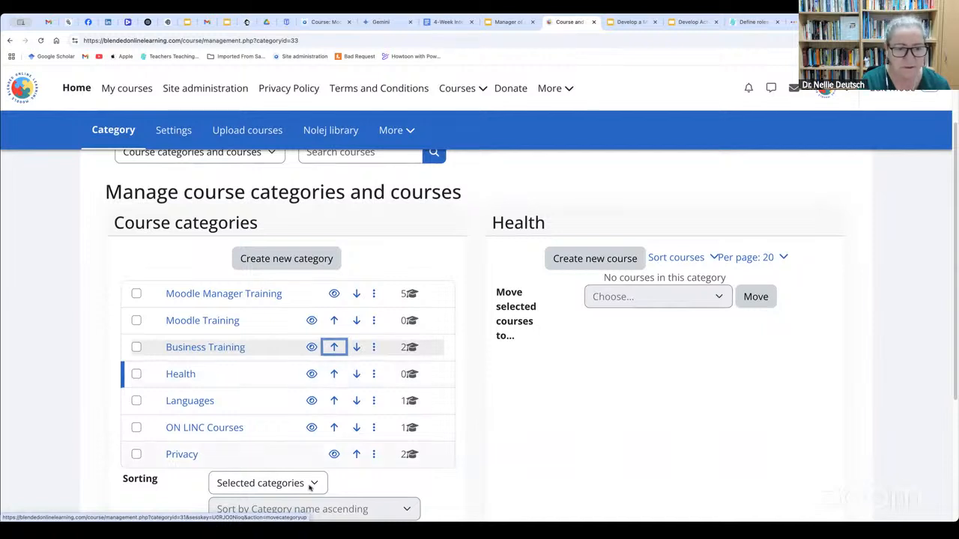
left_click(334, 374)
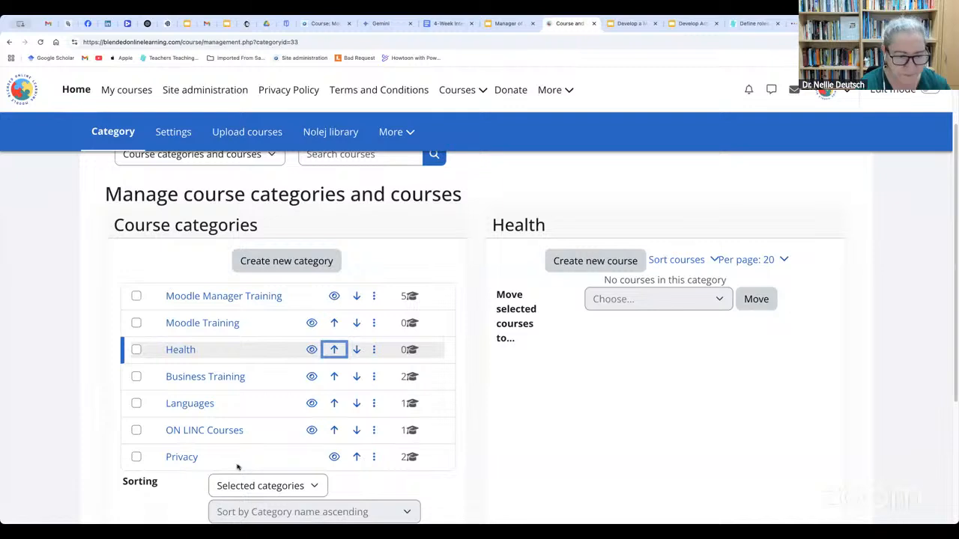
Start a new course in the Health category with the full name "Mindfulness for Healthy Living"
scroll(241, 462, "up", 1)
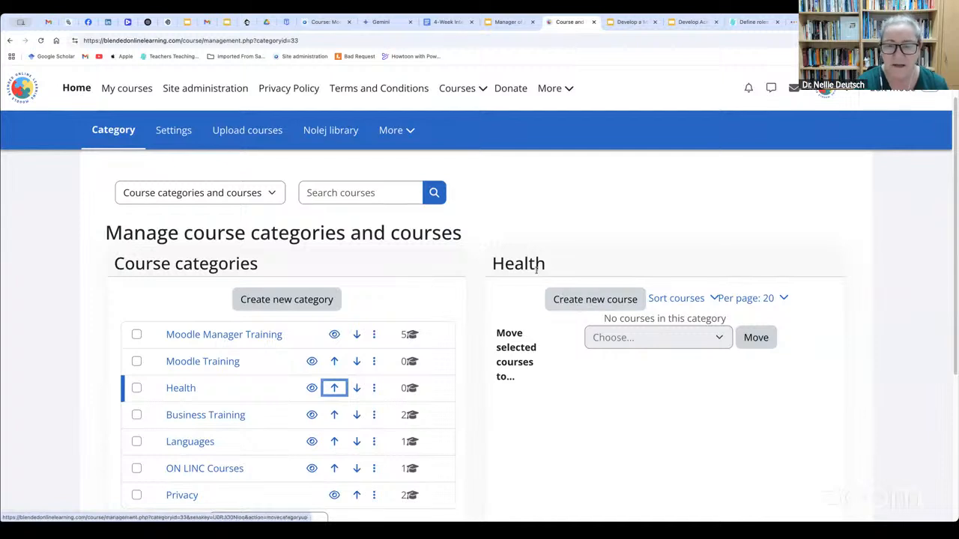
left_click(590, 299)
left_click(315, 311)
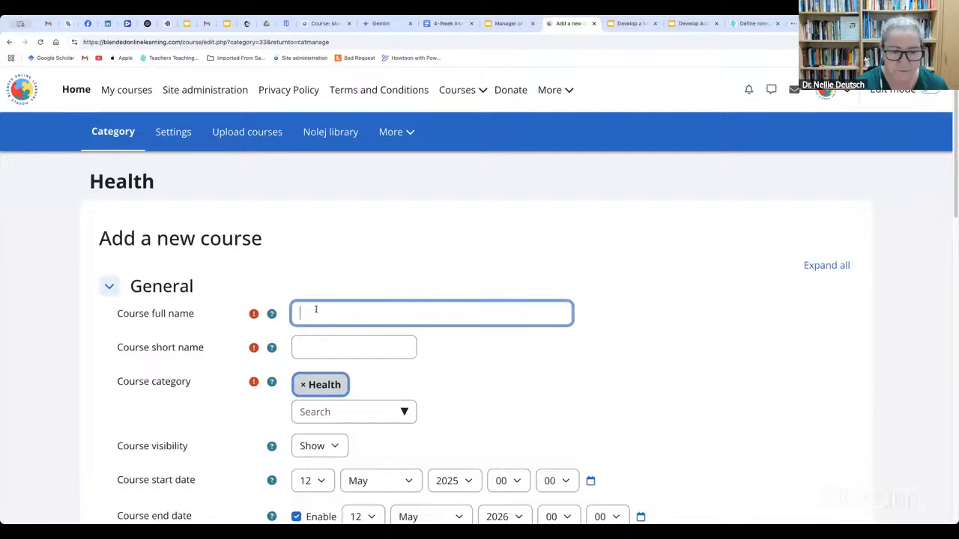
type("Mind")
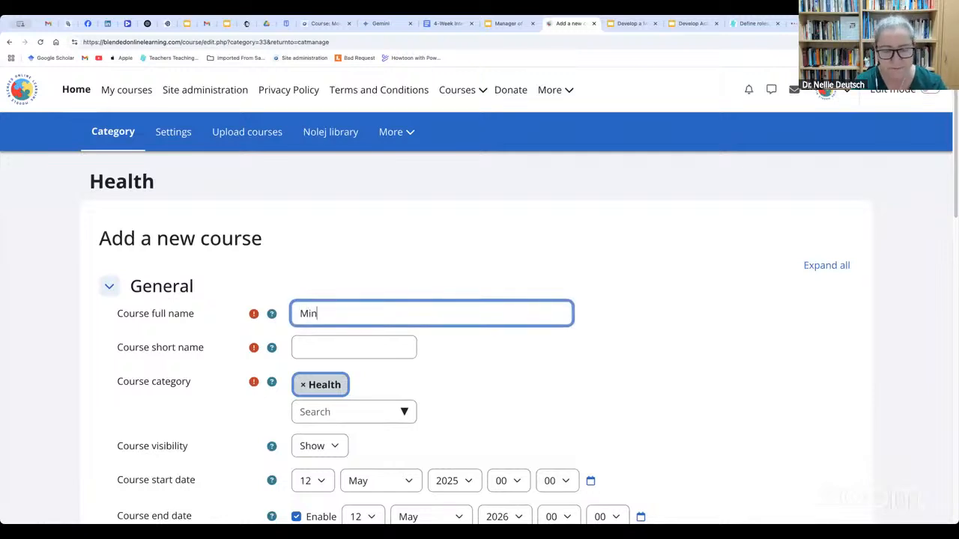
scroll(316, 310, "down", 1)
type("fulness")
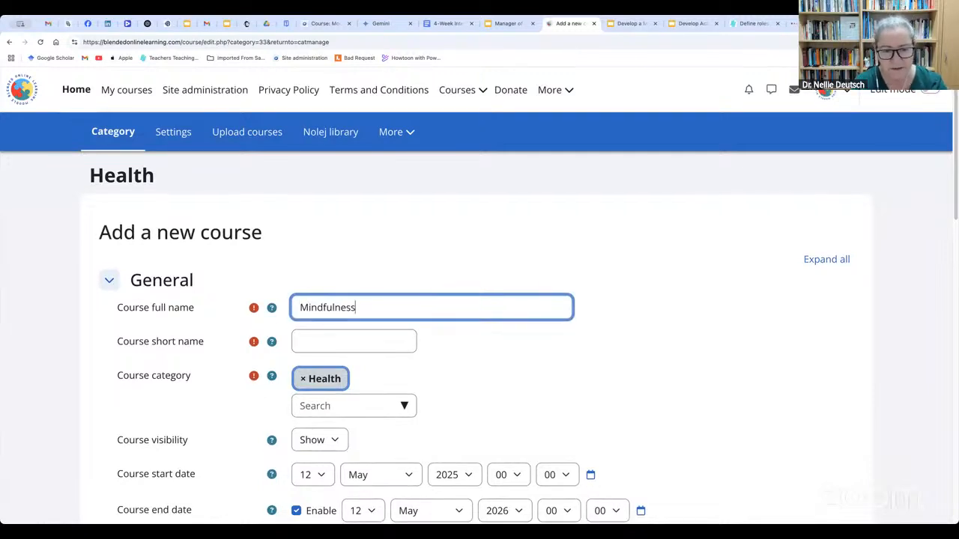
type(" for H")
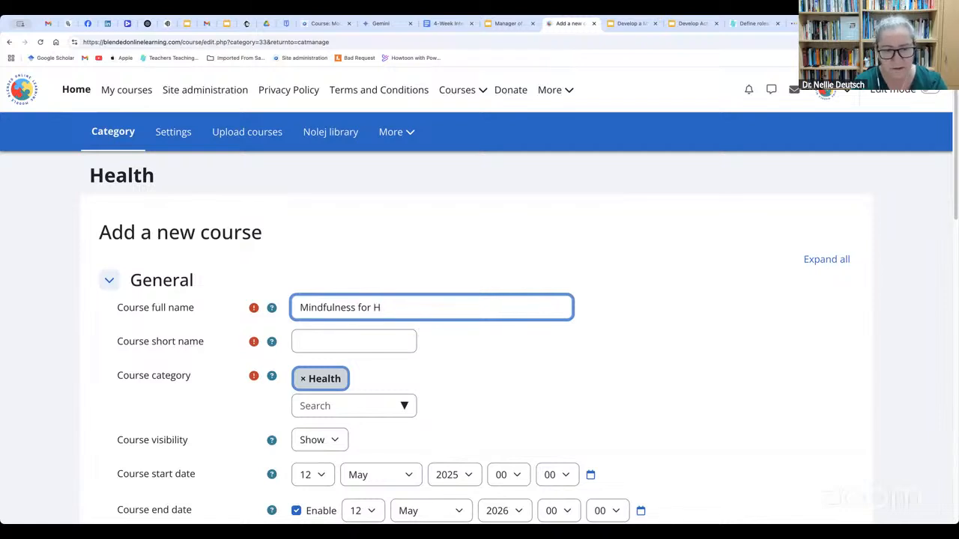
type("ealthy Li vin")
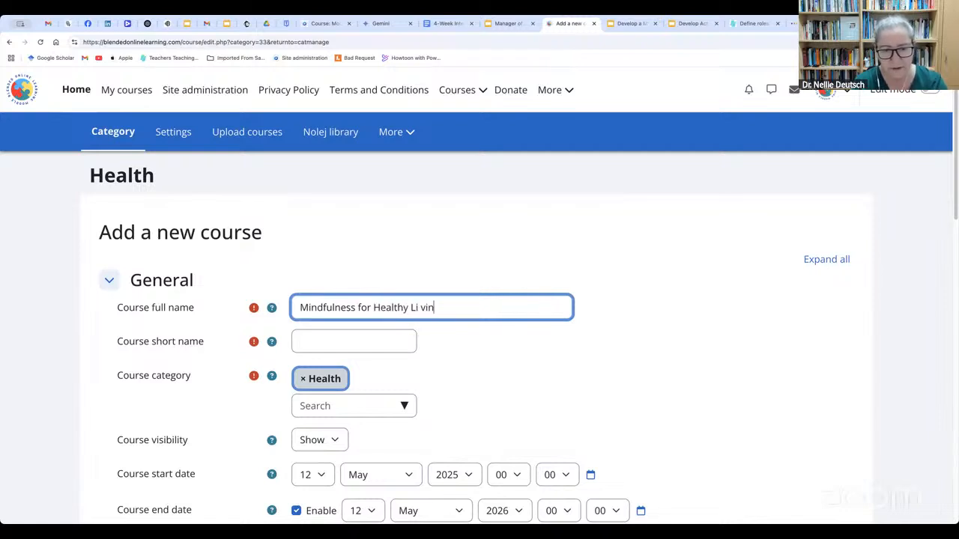
key("BackSpace")
key("BackSpace")
key("BackSpace")
key("BackSpace")
type("ving")
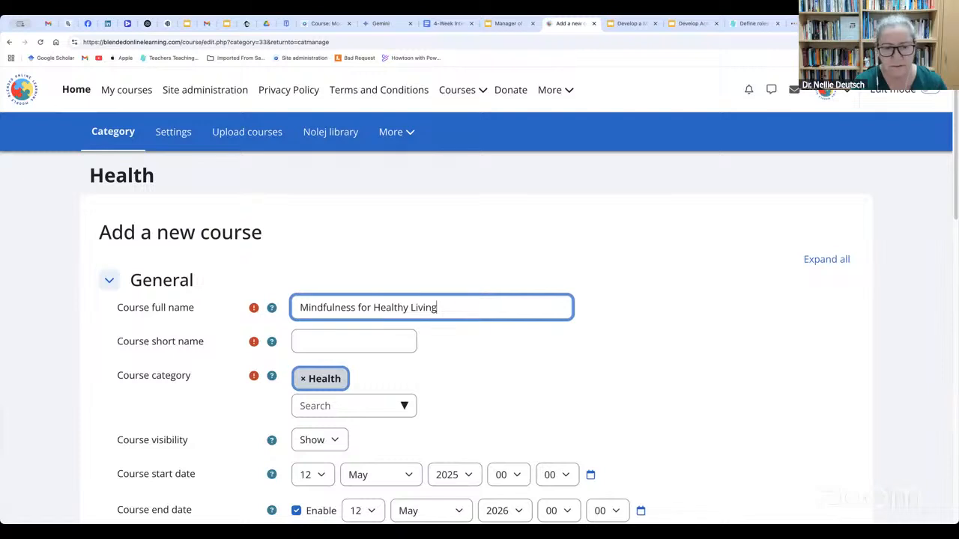
Set the course short name to M4HL
left_click(311, 339)
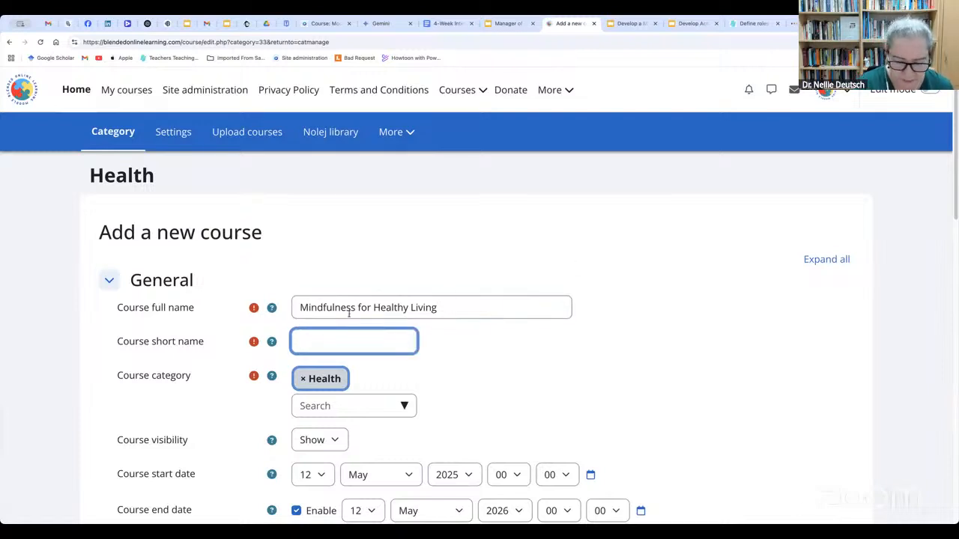
type("M4HL")
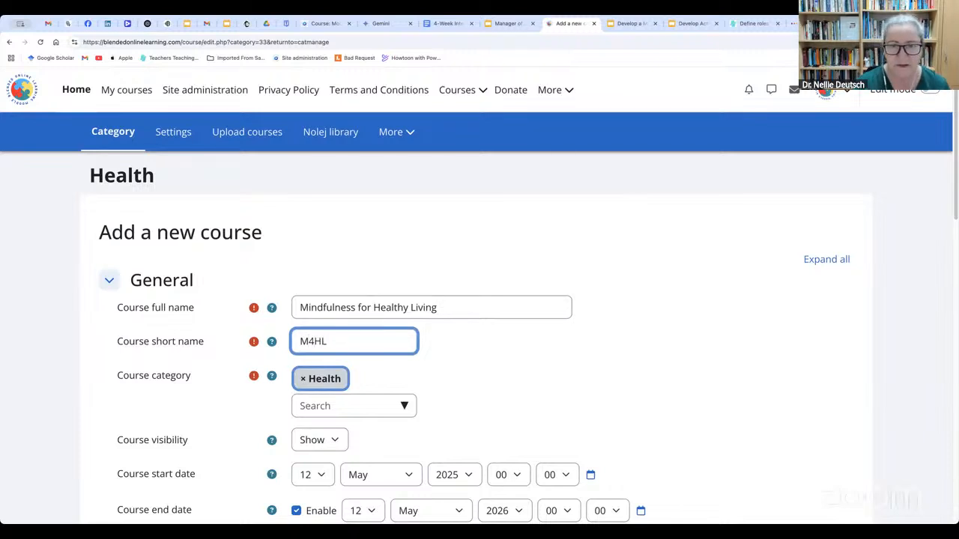
left_click(448, 305)
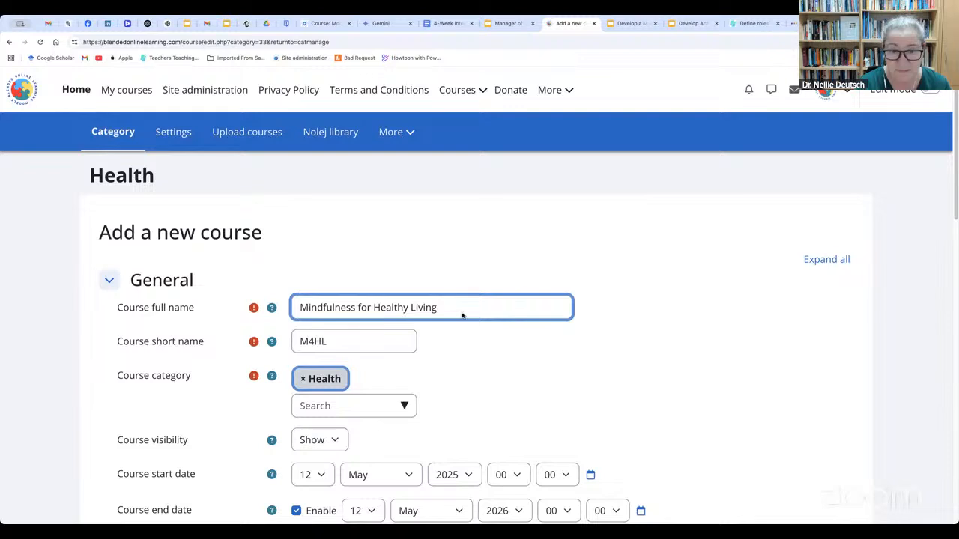
left_click(468, 346)
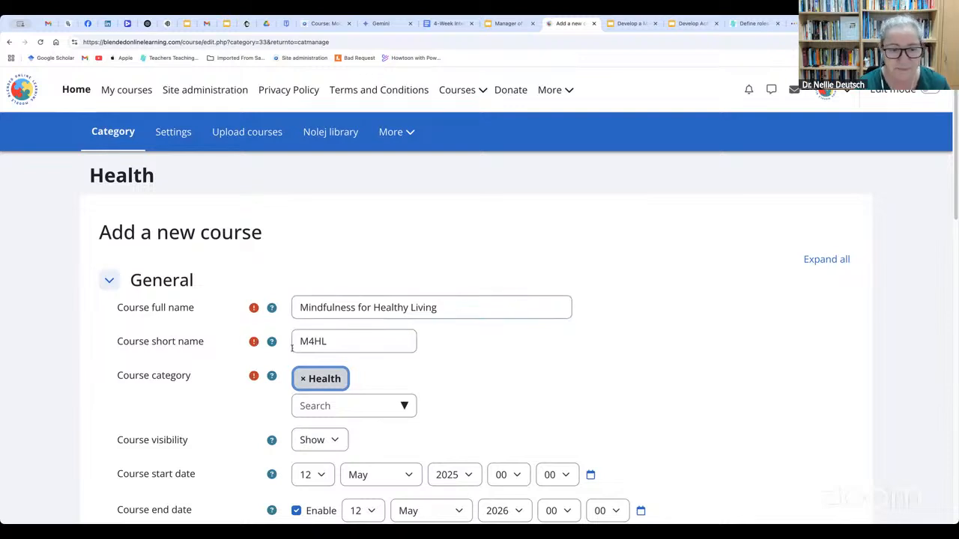
Check the available course categories while keeping Health, and disable the course end date
scroll(292, 347, "down", 2)
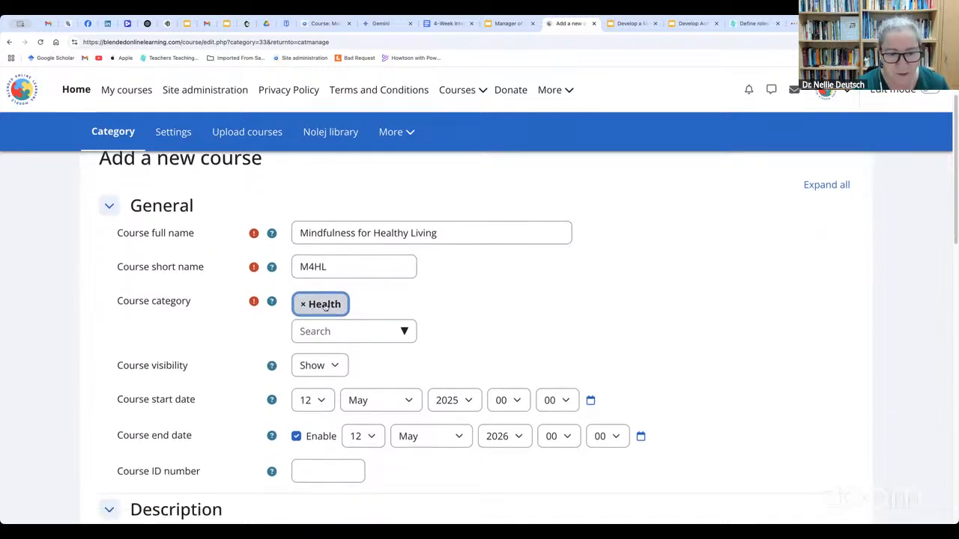
scroll(325, 307, "down", 1)
left_click(400, 312)
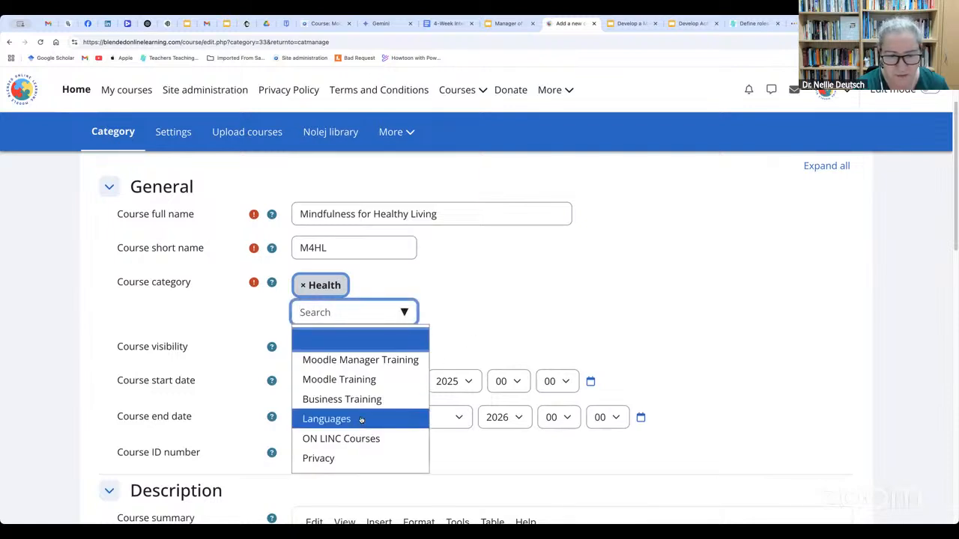
left_click(426, 326)
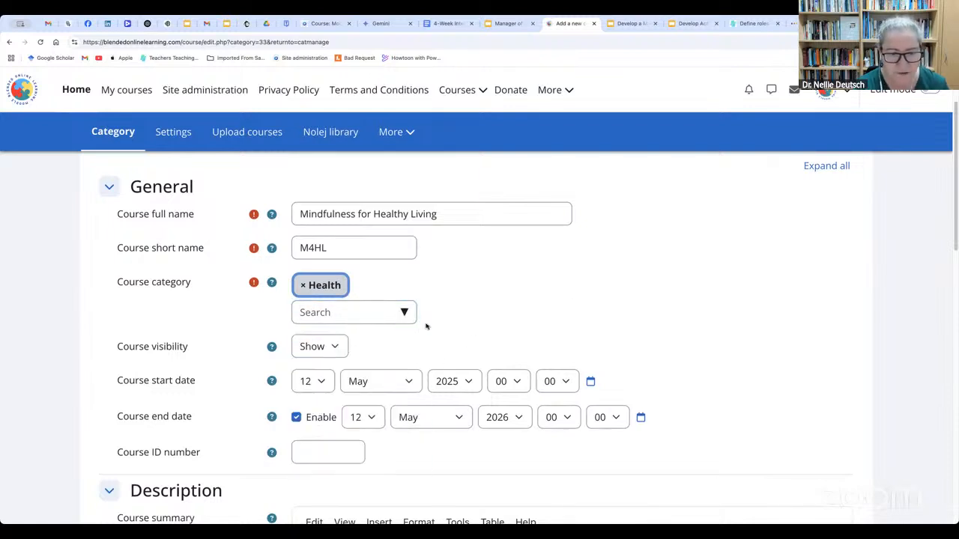
left_click(296, 418)
scroll(223, 390, "down", 3)
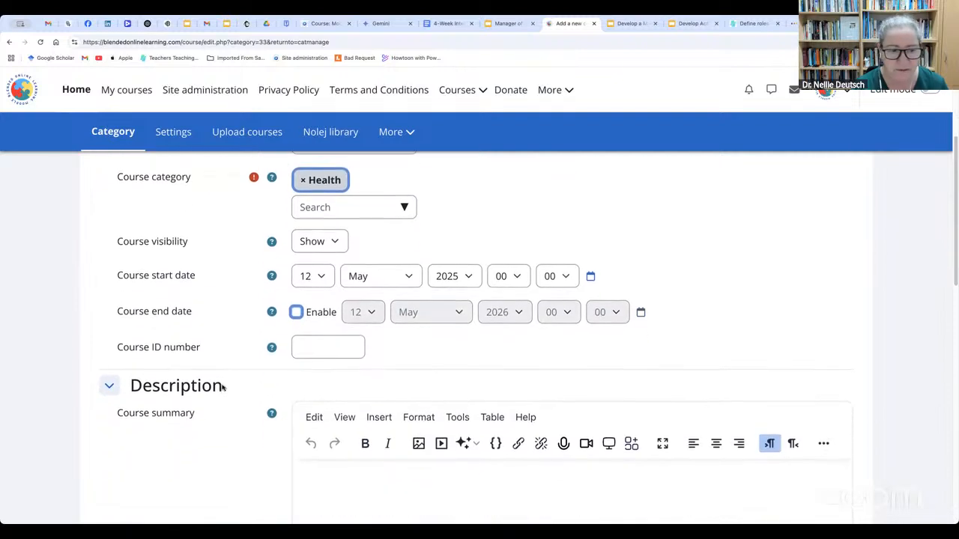
Look over the new course's general details, course summary editor and course image upload area
scroll(197, 319, "up", 1)
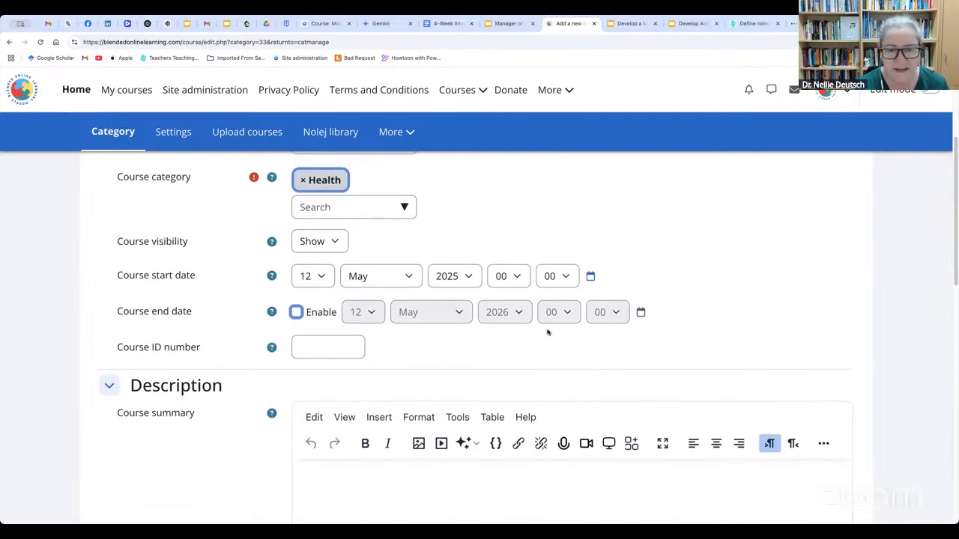
scroll(390, 361, "down", 4)
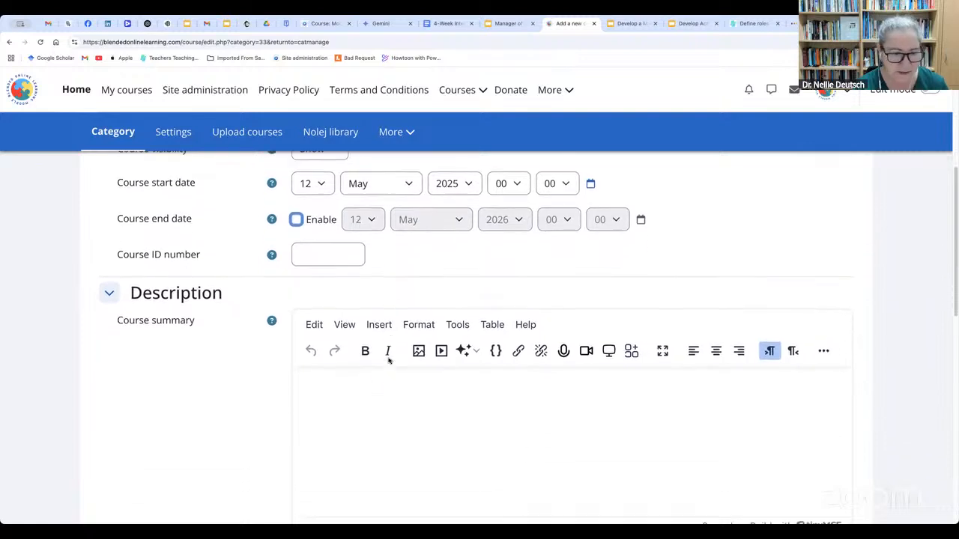
left_click(350, 349)
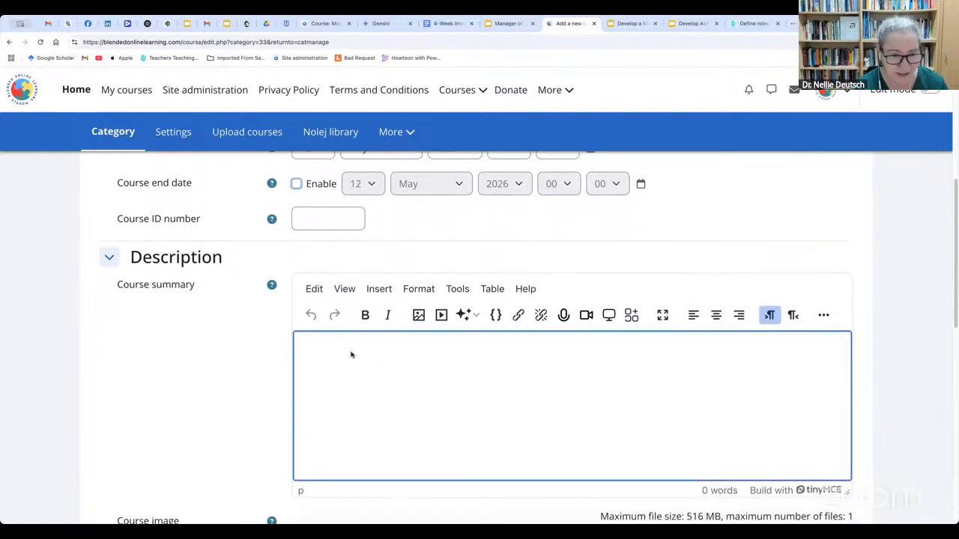
scroll(350, 354, "up", 8)
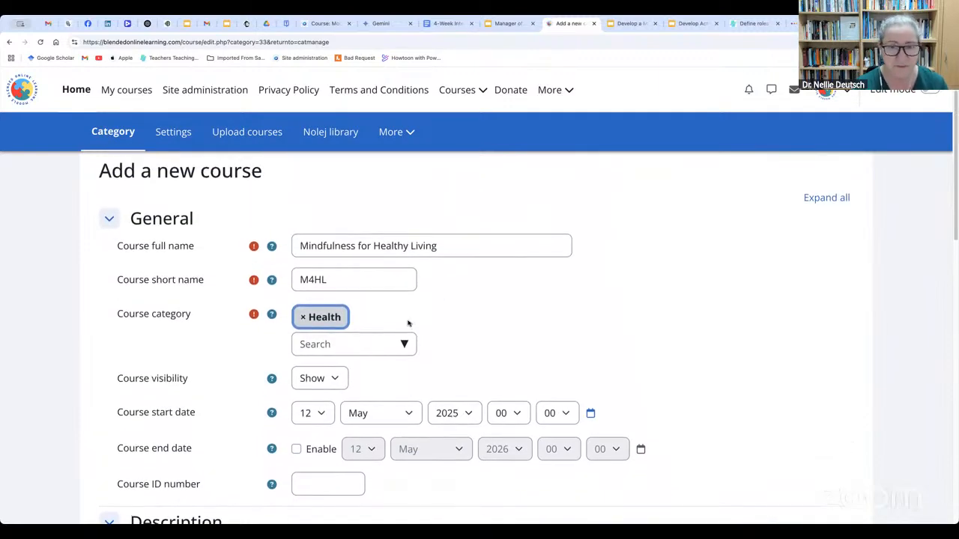
scroll(407, 324, "down", 4)
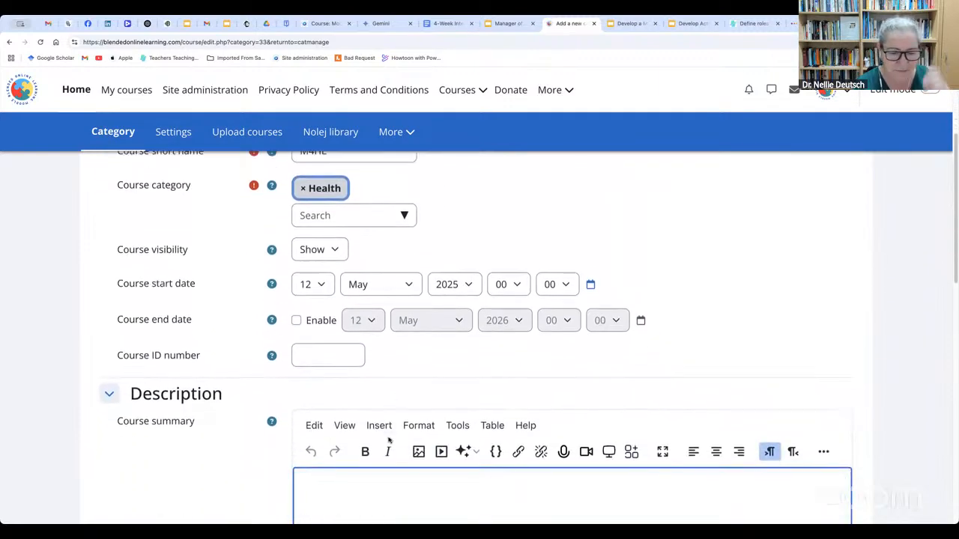
scroll(378, 476, "down", 2)
scroll(390, 461, "down", 12)
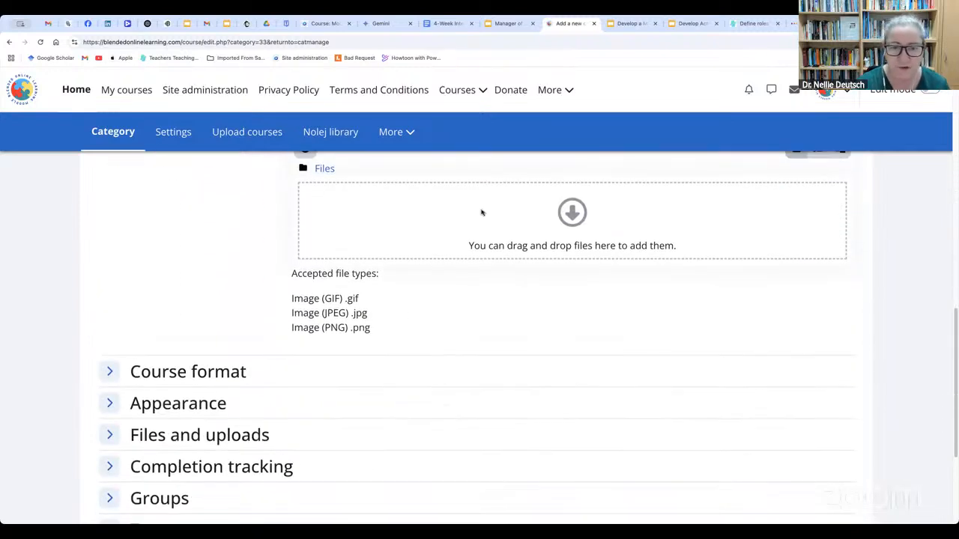
Expand the course format settings and examine the available formats, from Onetopic to Multitopic, without choosing another
left_click(206, 373)
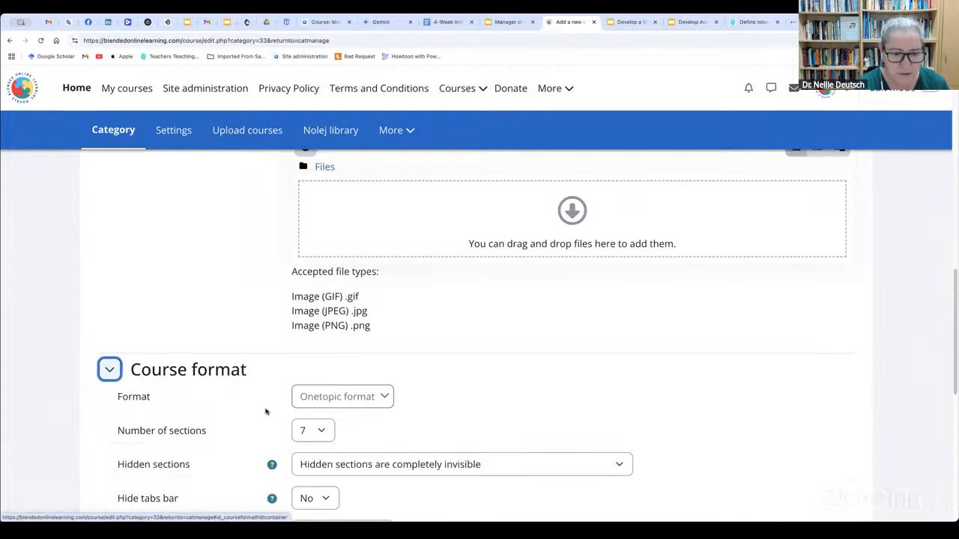
left_click(370, 402)
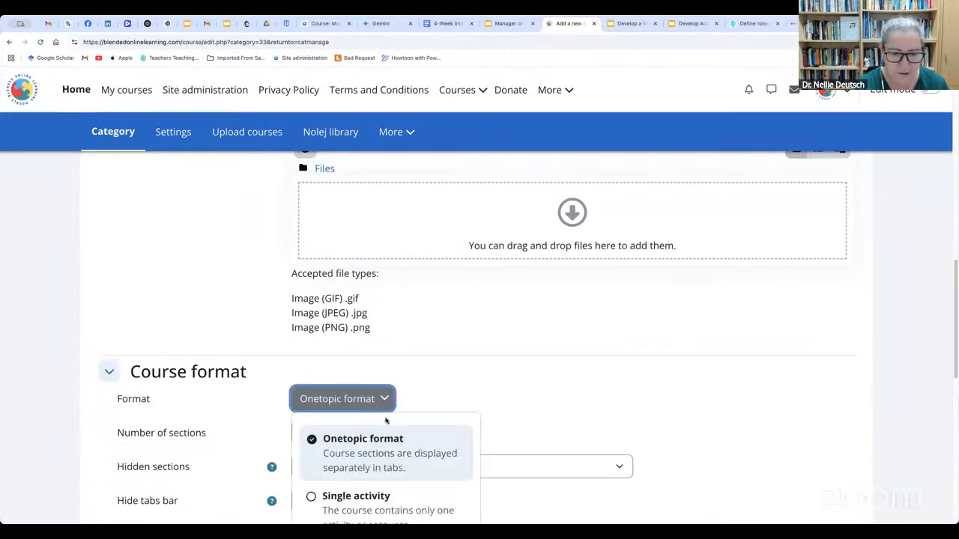
scroll(384, 431, "down", 2)
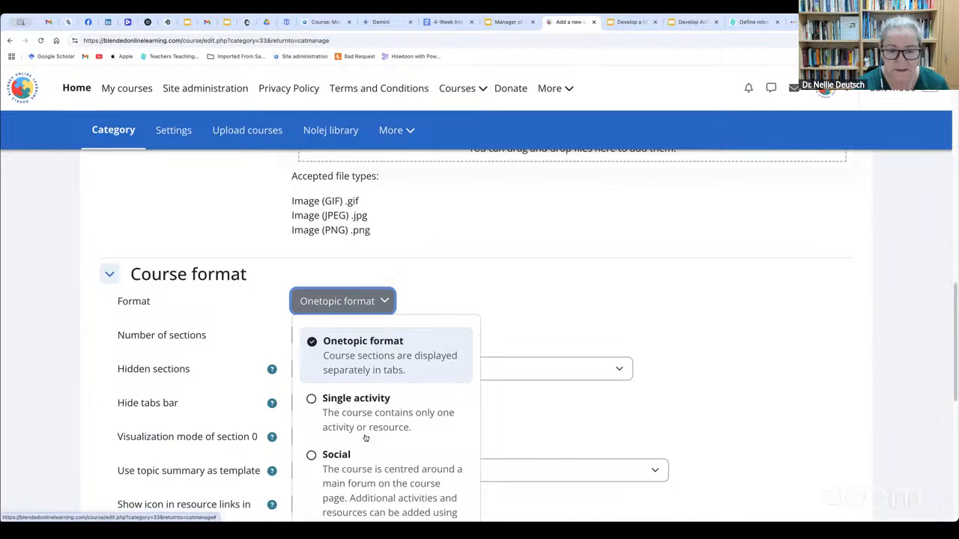
scroll(365, 444, "down", 1)
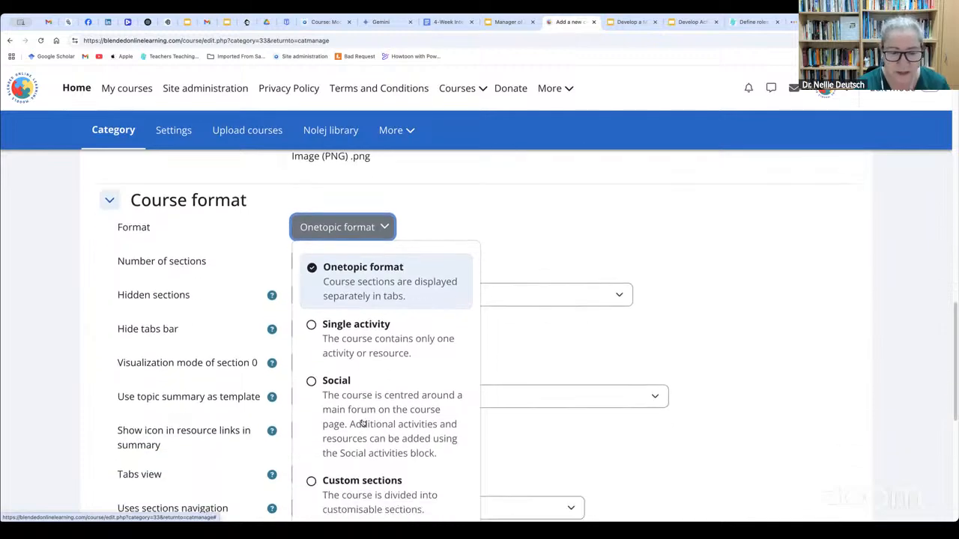
scroll(362, 441, "down", 2)
scroll(360, 434, "down", 3)
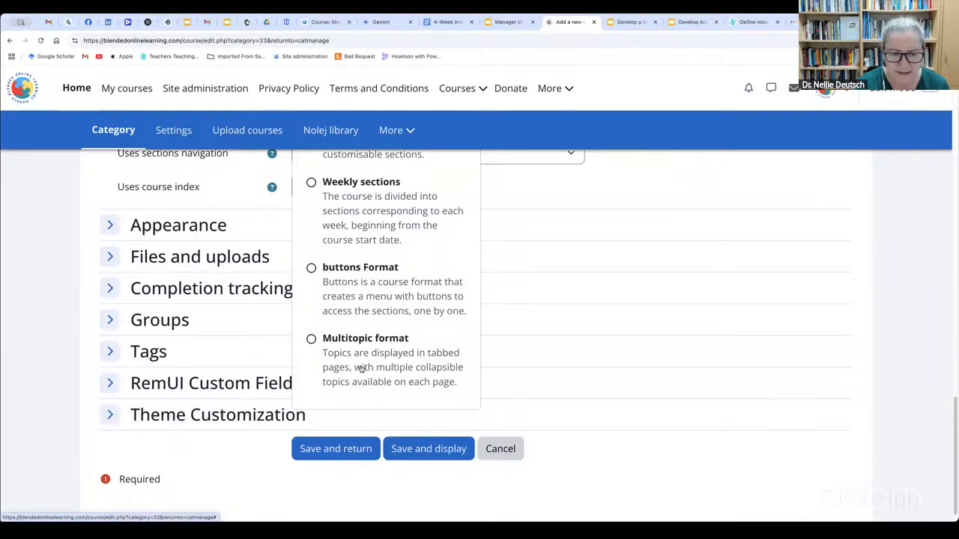
scroll(362, 370, "up", 3)
scroll(362, 368, "up", 6)
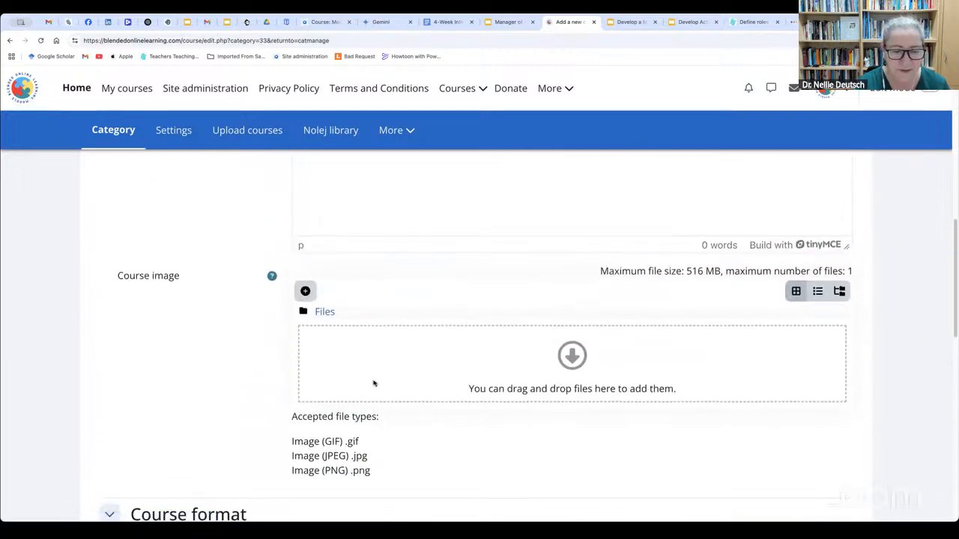
scroll(413, 422, "down", 1)
left_click(431, 433)
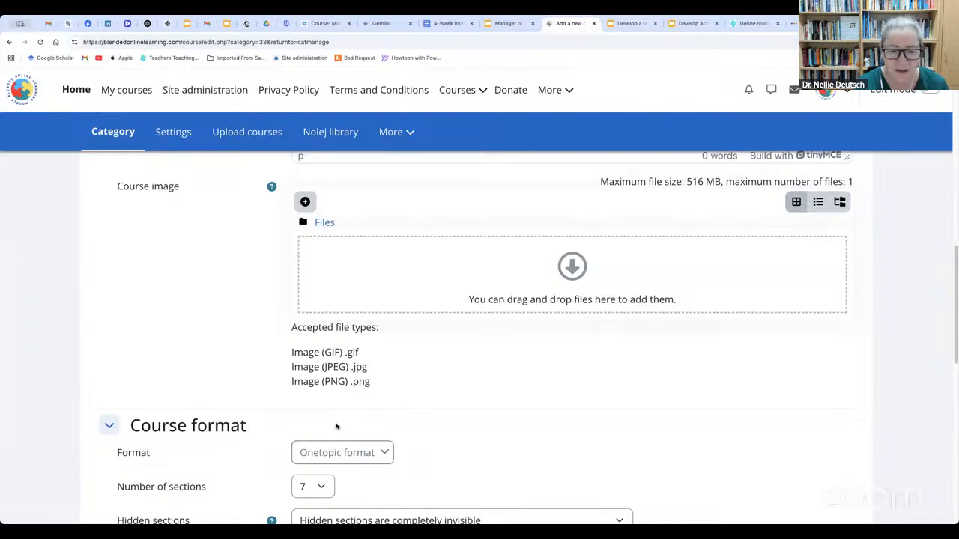
Set the number of course sections to 4 and look over the remaining course format settings
scroll(337, 427, "down", 2)
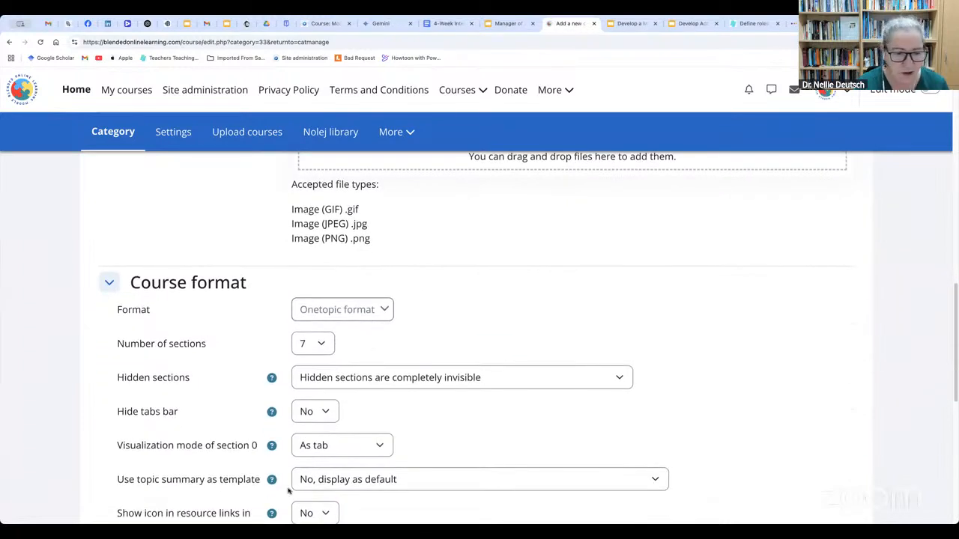
left_click(320, 347)
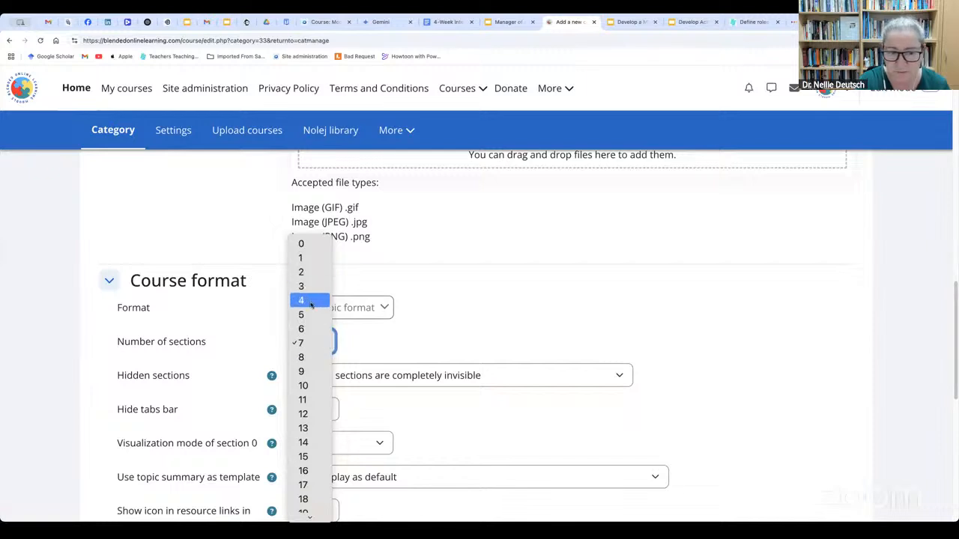
left_click(310, 305)
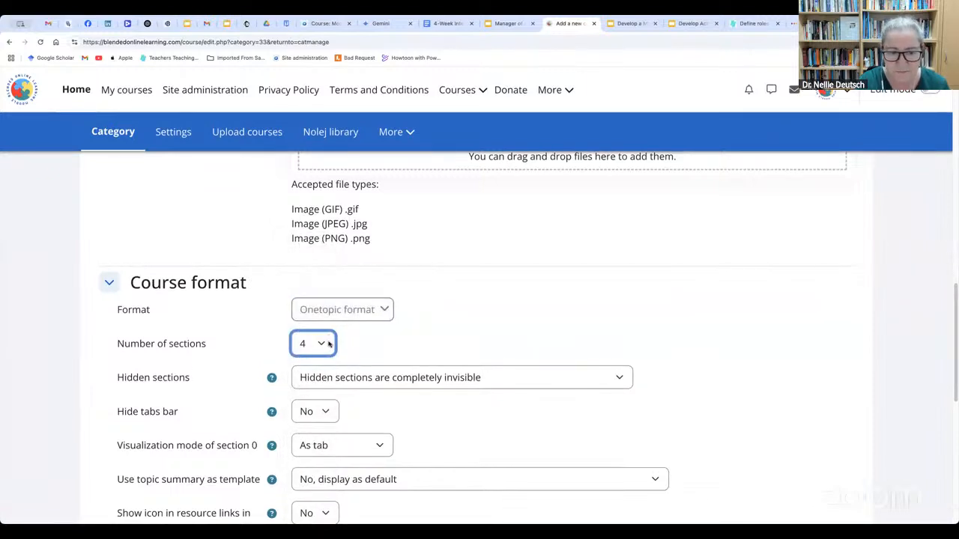
left_click(330, 342)
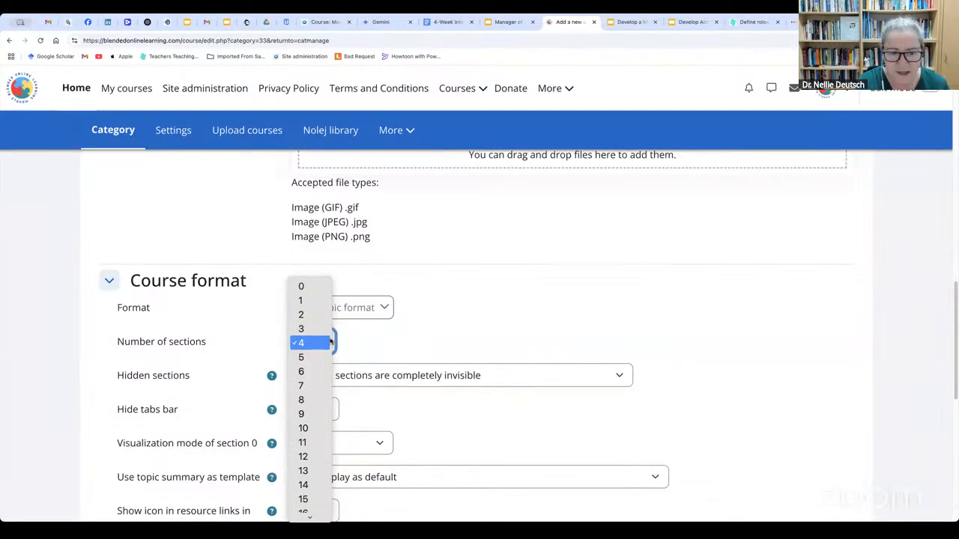
left_click(514, 307)
scroll(347, 474, "down", 2)
scroll(311, 384, "down", 3)
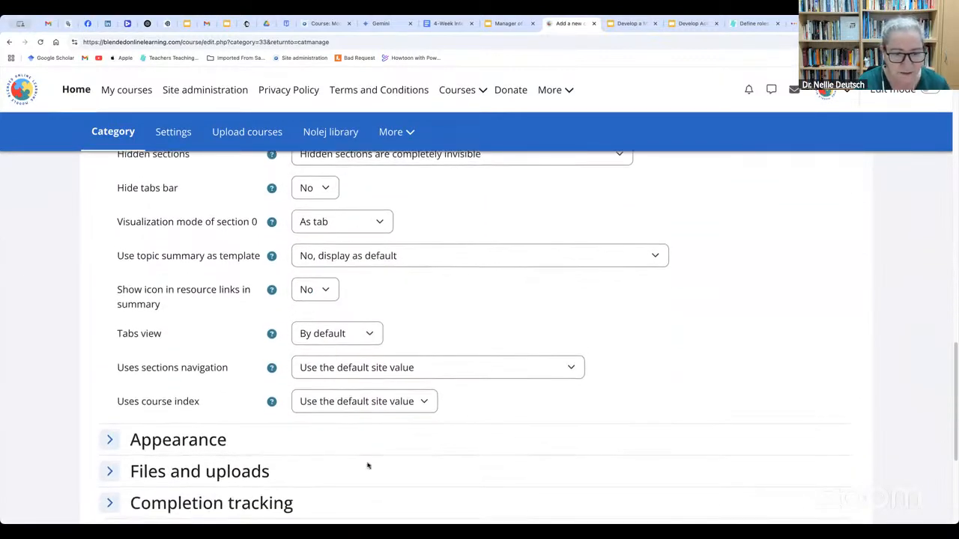
Expand the Appearance settings to review them, and save and display the new course
scroll(368, 464, "down", 5)
left_click(110, 206)
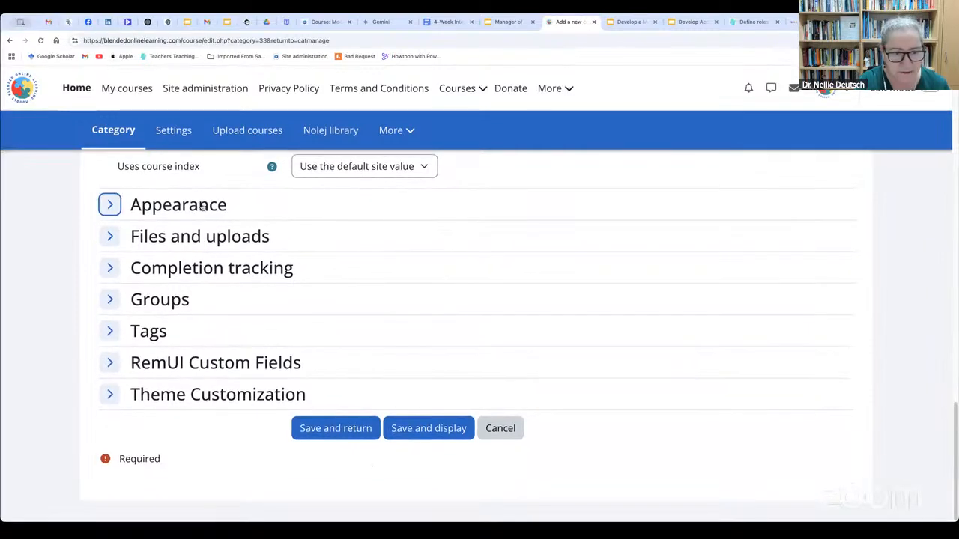
scroll(347, 488, "down", 2)
scroll(347, 488, "down", 2)
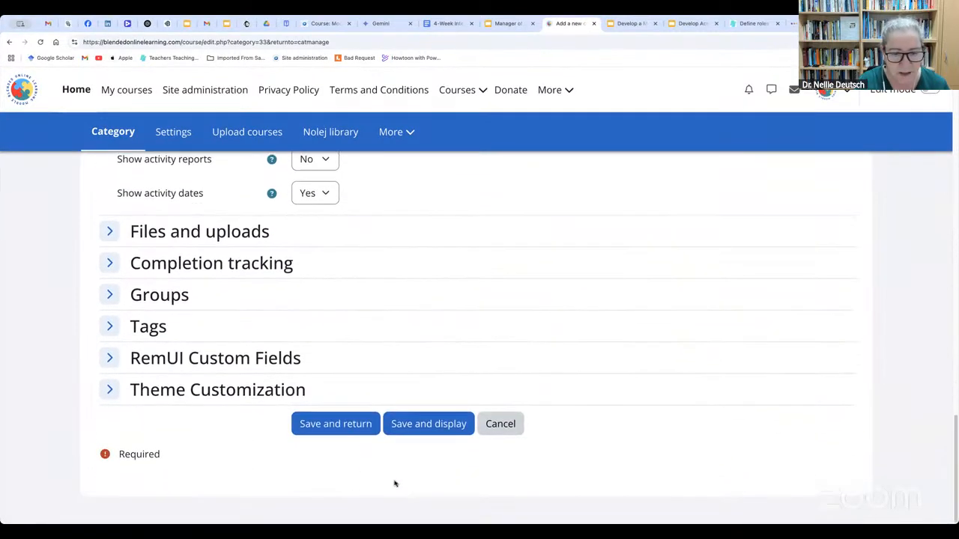
left_click(443, 431)
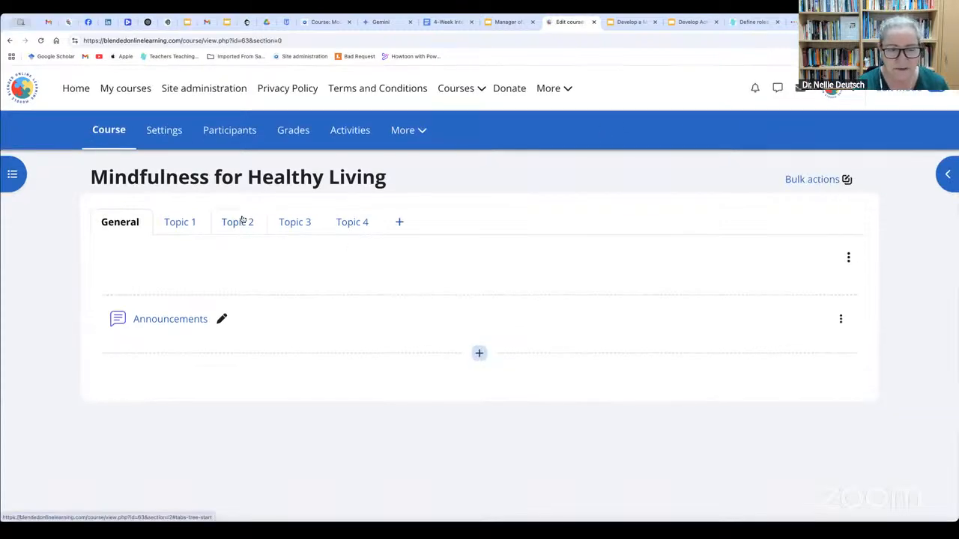
Examine the new course's participants list, its enrolment methods and the methods available to add, without adding one
left_click(231, 129)
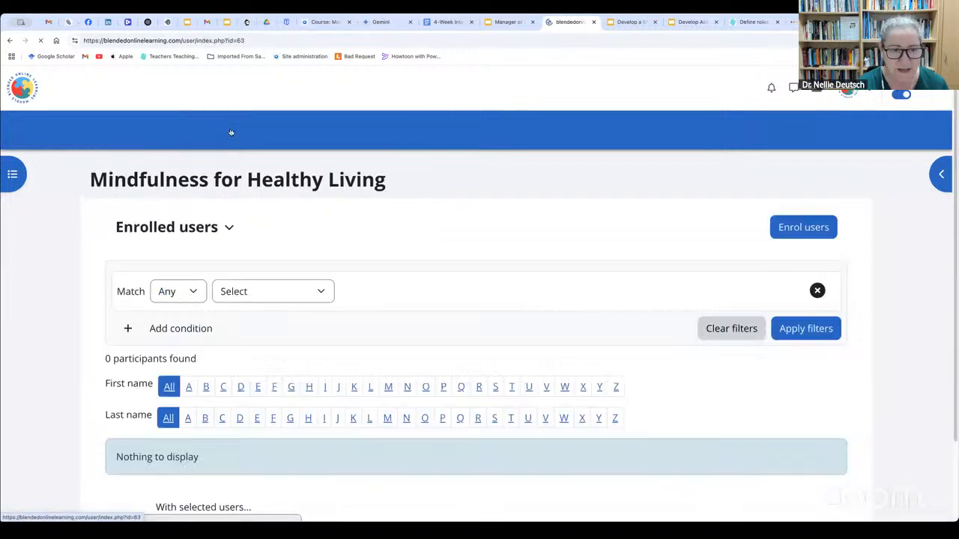
scroll(270, 367, "down", 2)
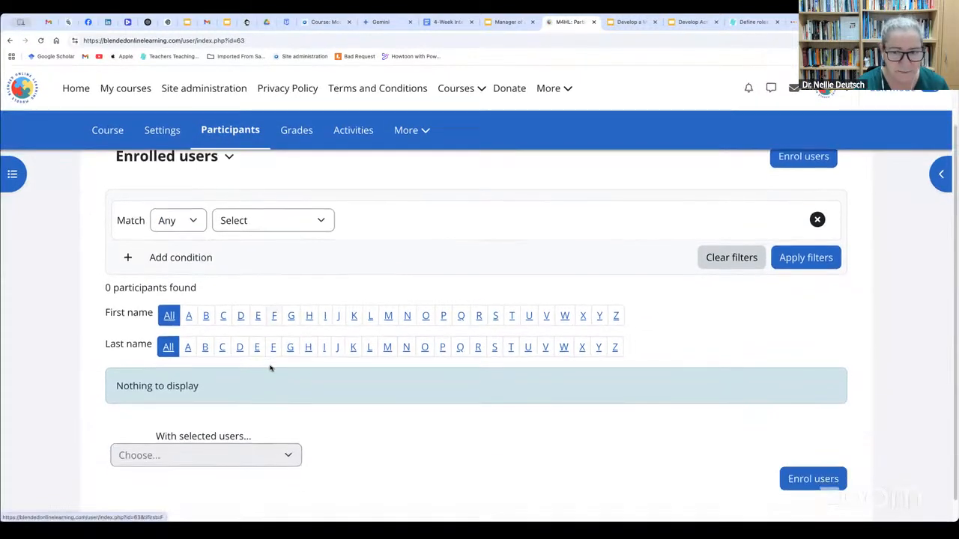
scroll(270, 367, "up", 2)
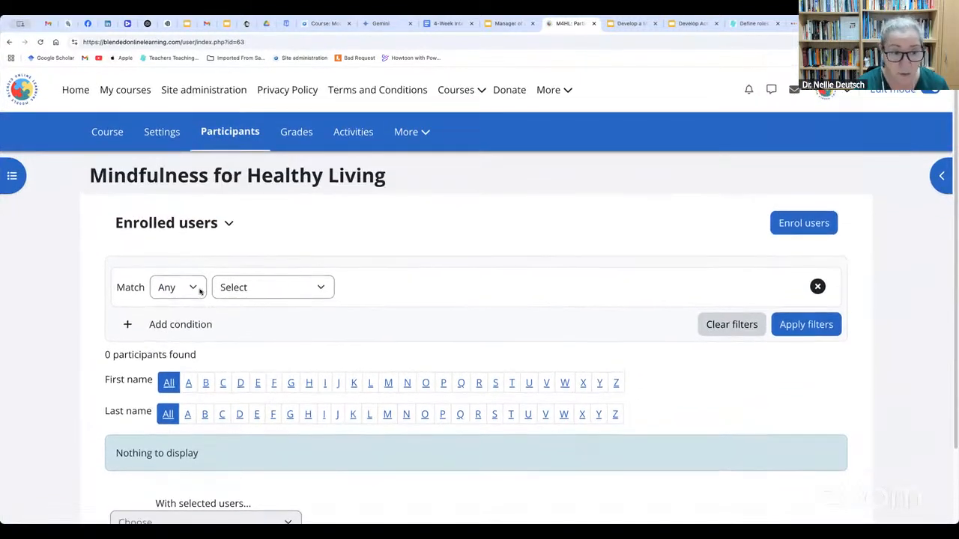
left_click(228, 233)
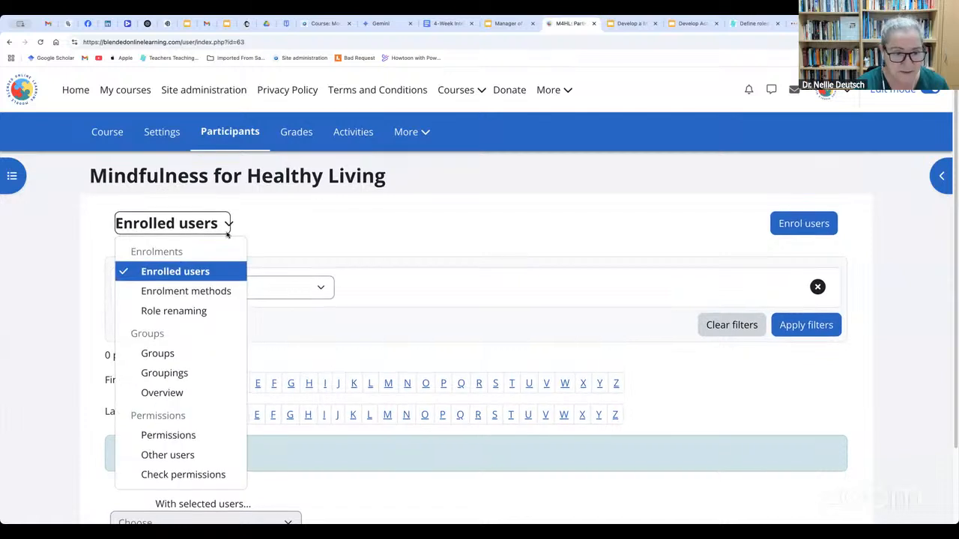
left_click(216, 294)
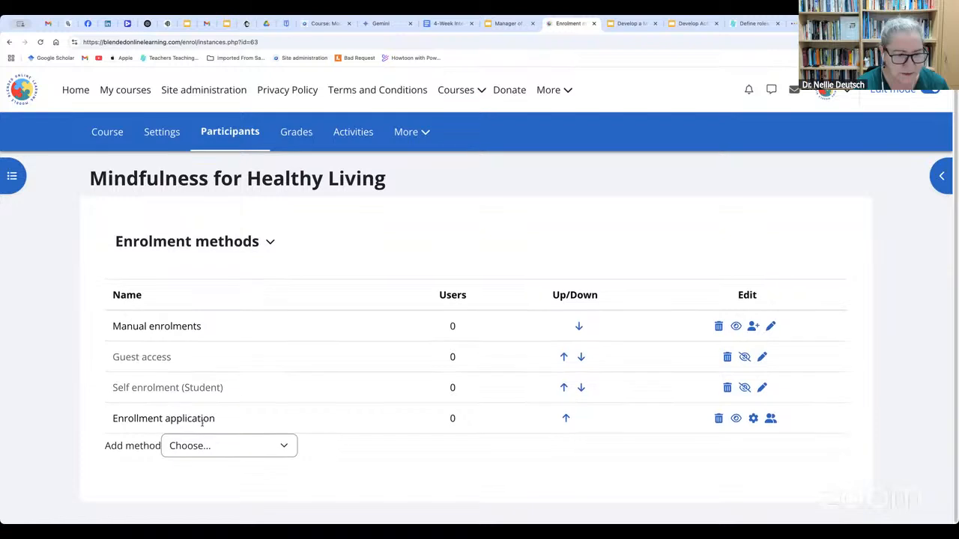
left_click(289, 453)
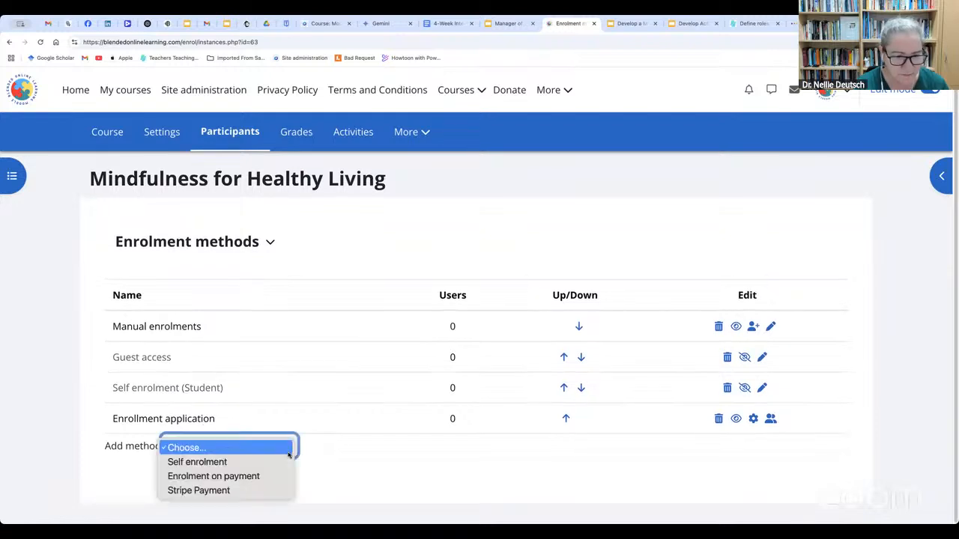
left_click(377, 492)
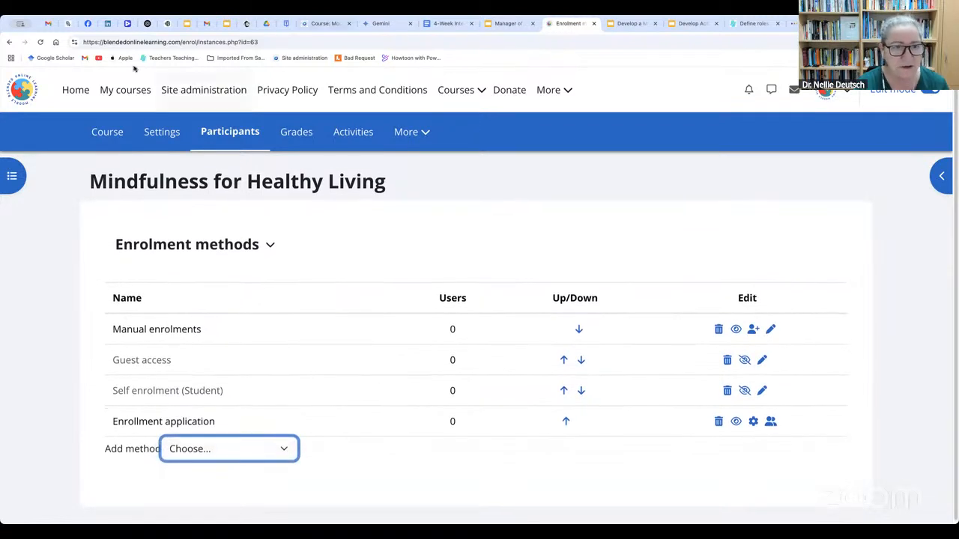
Look over the user account and permission options and the course management options in site administration
left_click(218, 88)
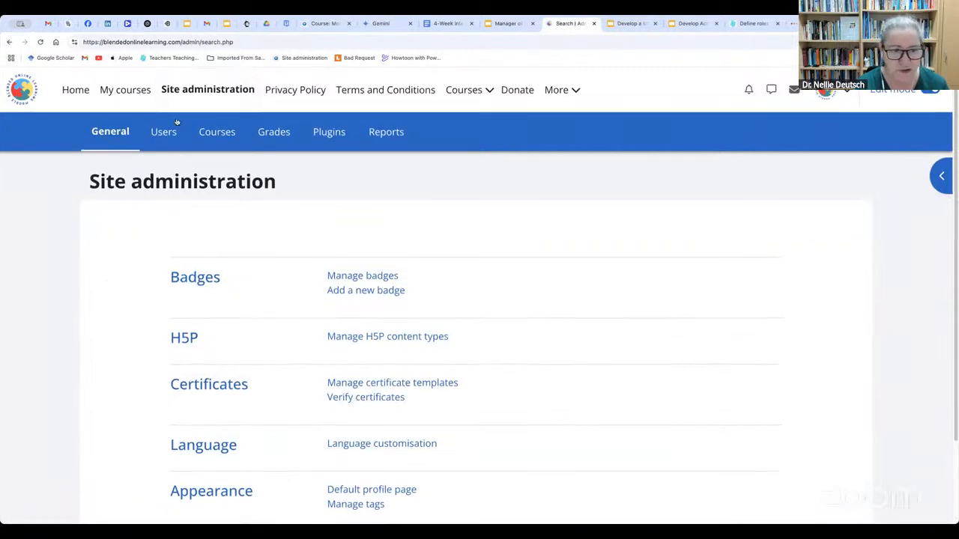
left_click(162, 130)
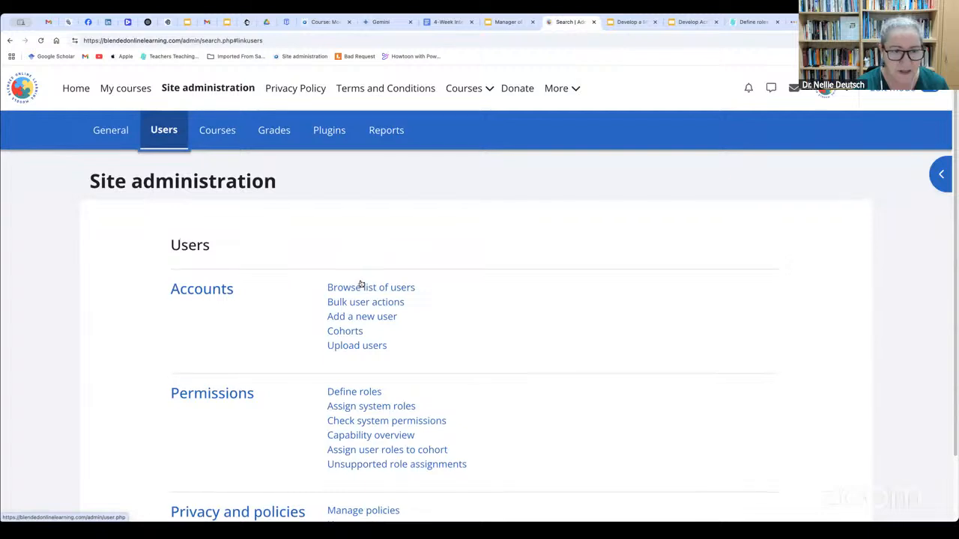
left_click(224, 134)
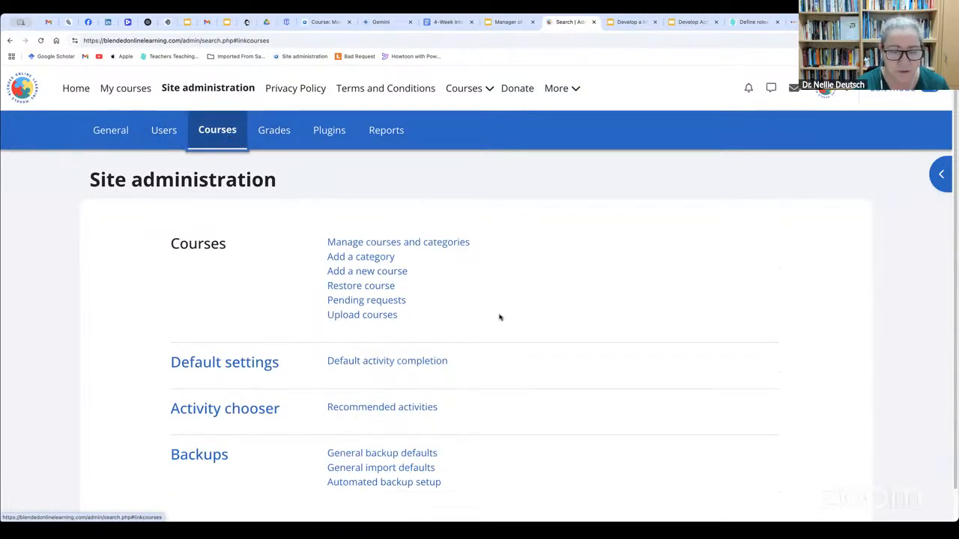
scroll(476, 323, "down", 1)
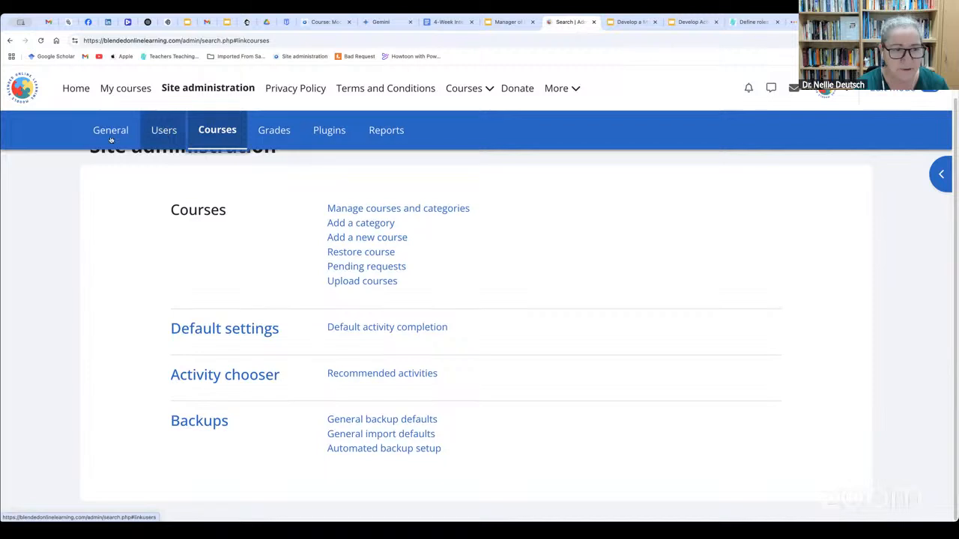
Open the existing course in the Moodle Manager Training category and examine its course reuse options and initial backup settings
left_click(129, 93)
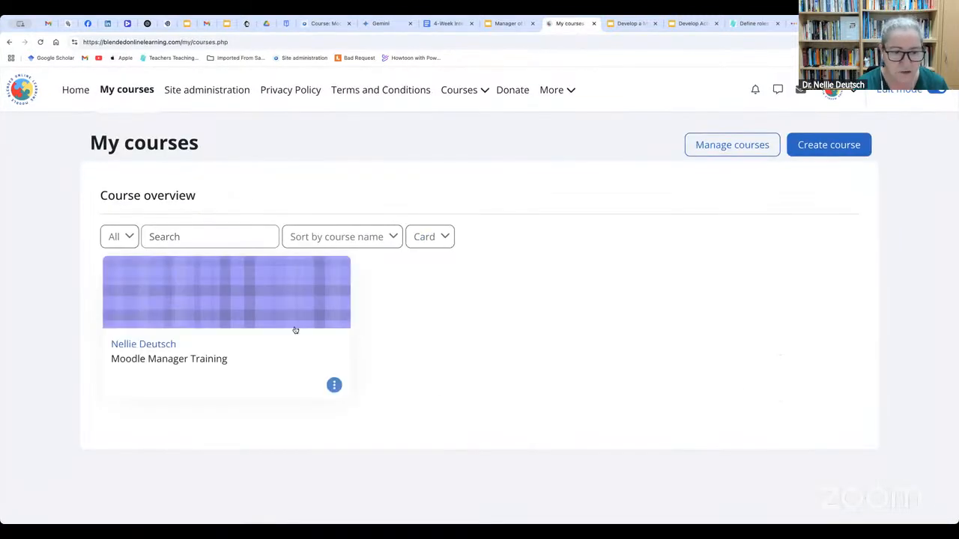
left_click(146, 345)
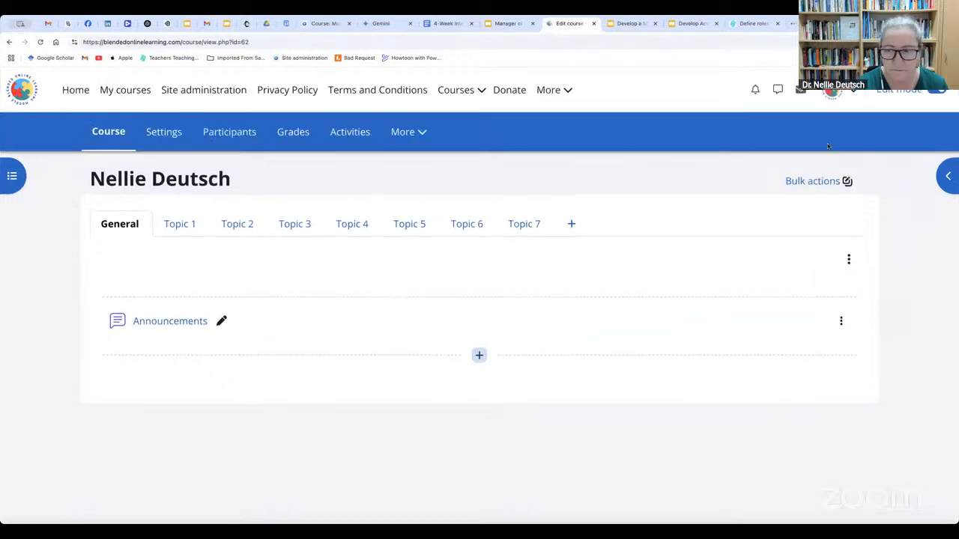
left_click(420, 131)
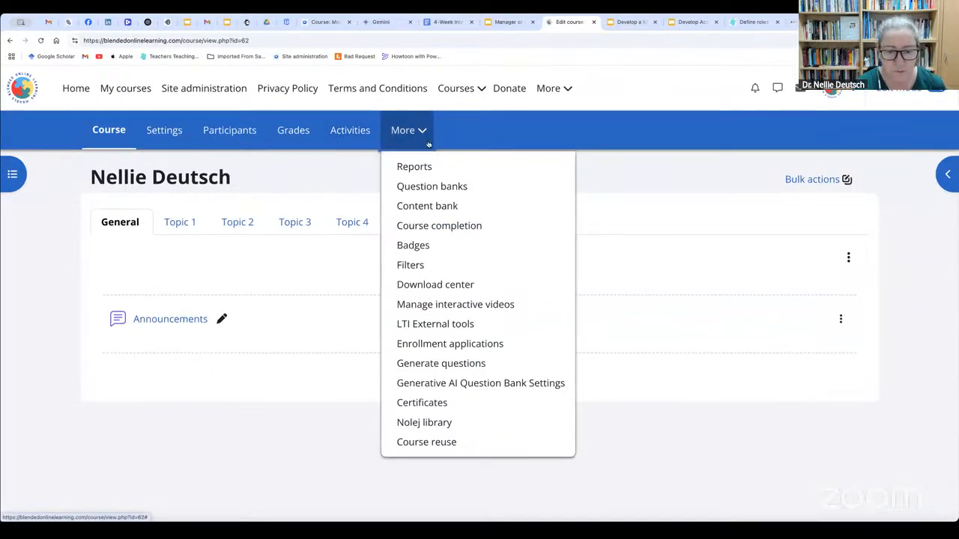
left_click(447, 444)
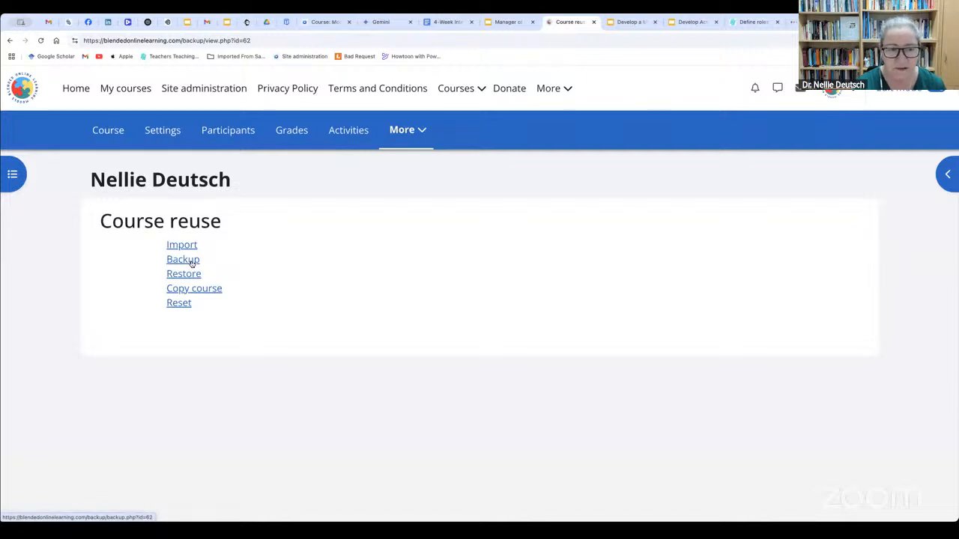
left_click(191, 261)
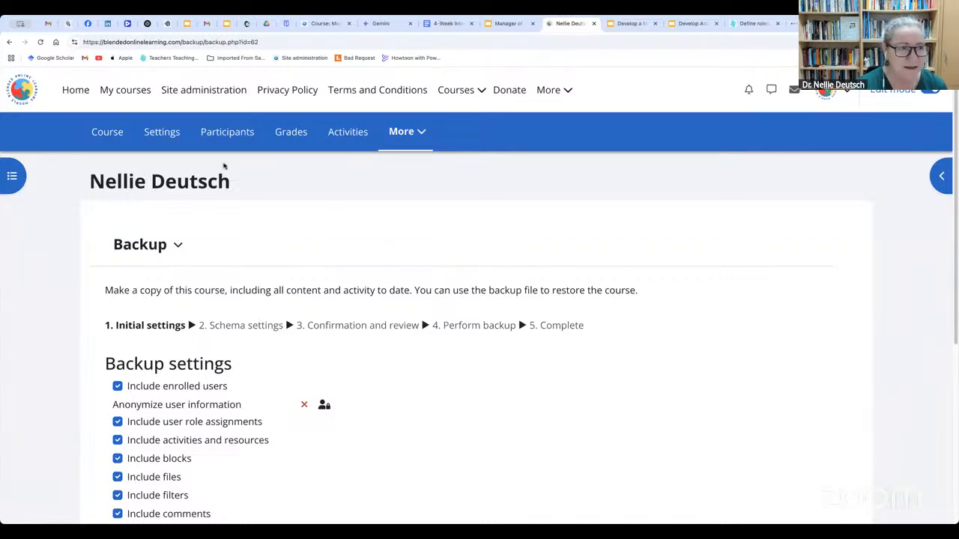
left_click(9, 42)
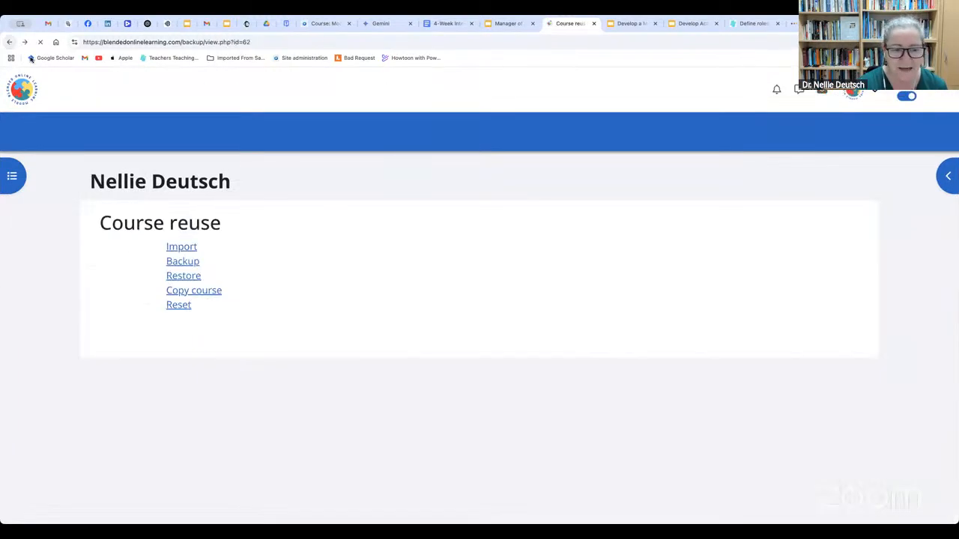
Reset the Moodle Manager Training course with the preselected data to delete, including events and all notes, and return to the course
left_click(184, 303)
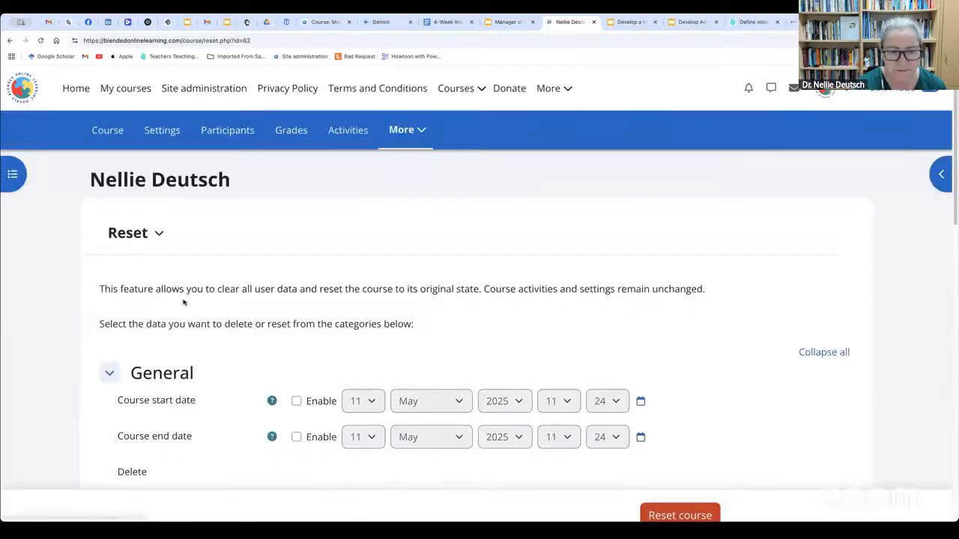
scroll(422, 353, "down", 3)
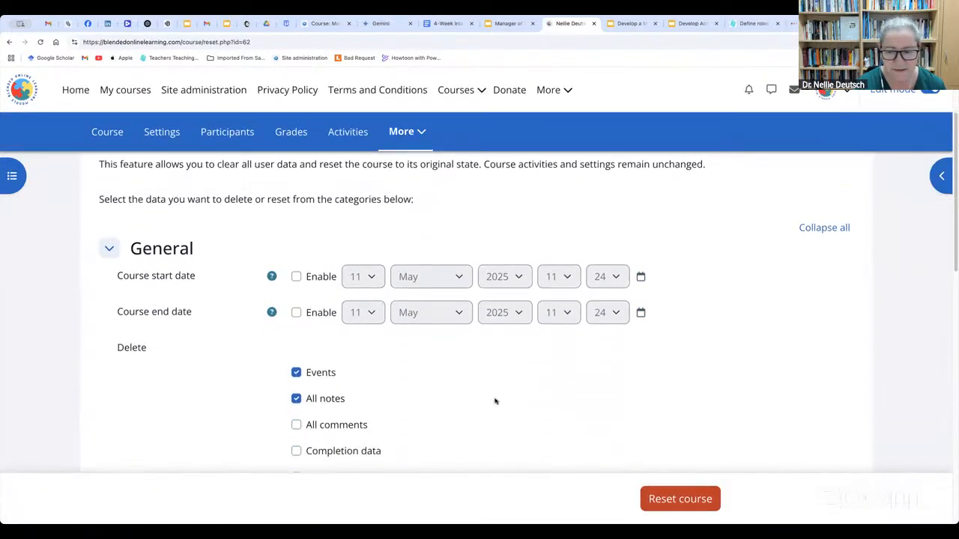
left_click(680, 499)
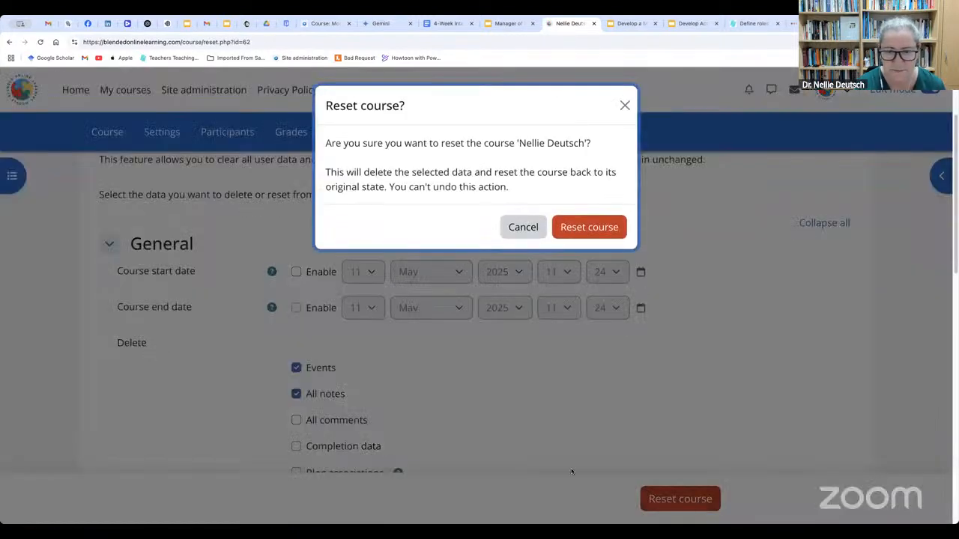
left_click(610, 225)
scroll(357, 375, "down", 2)
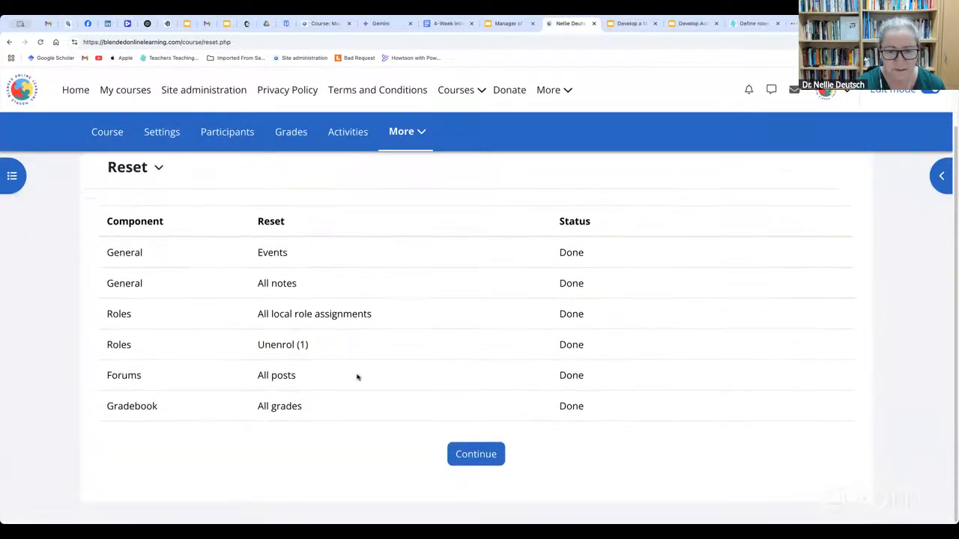
left_click(475, 455)
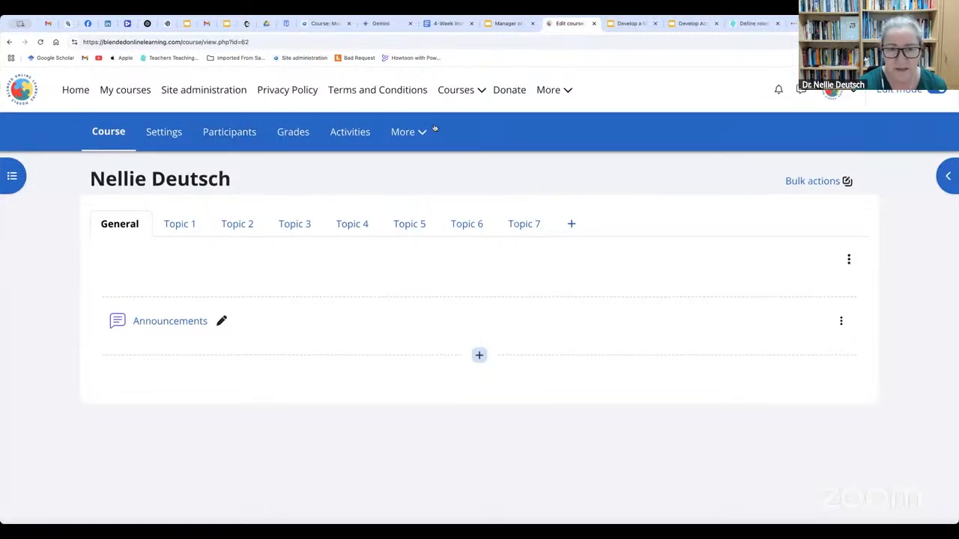
Check the course's additional management options, and return to the Courses area of site administration
left_click(424, 139)
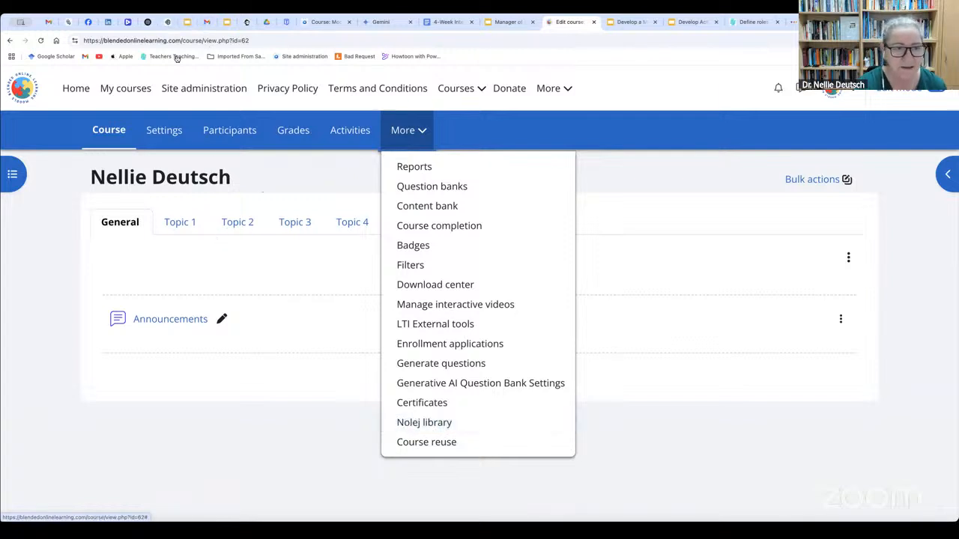
left_click(199, 90)
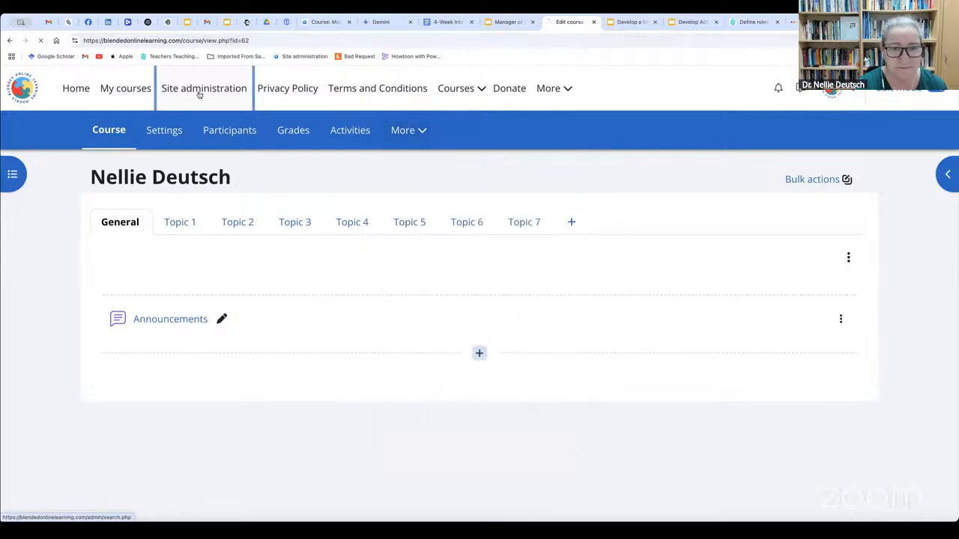
left_click(217, 132)
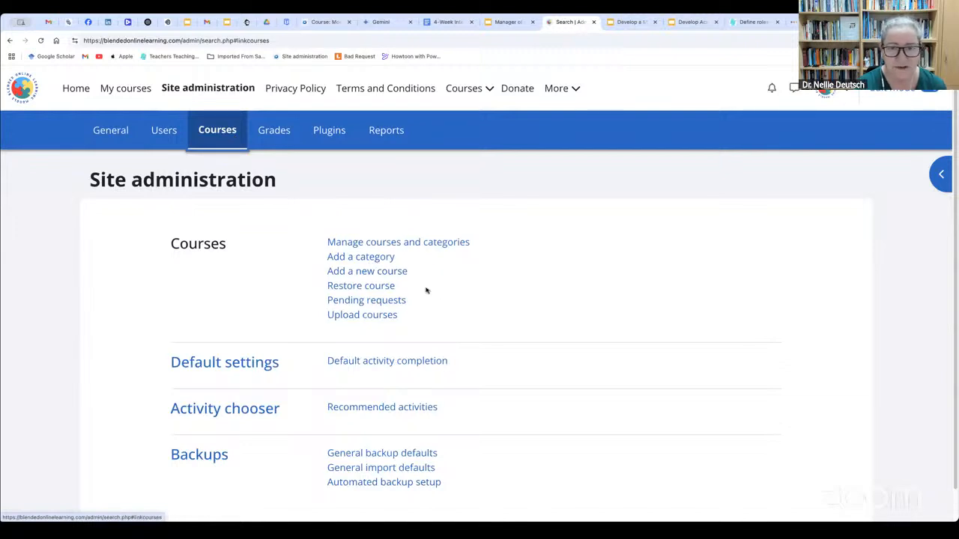
scroll(442, 295, "down", 1)
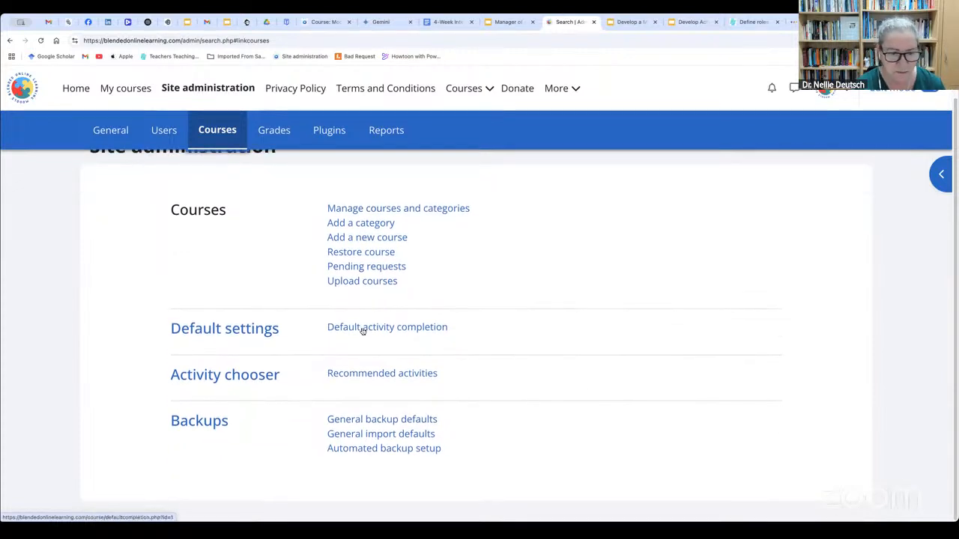
Examine the default activity completion list for all courses, from Assignment through the Poodll activities
left_click(406, 332)
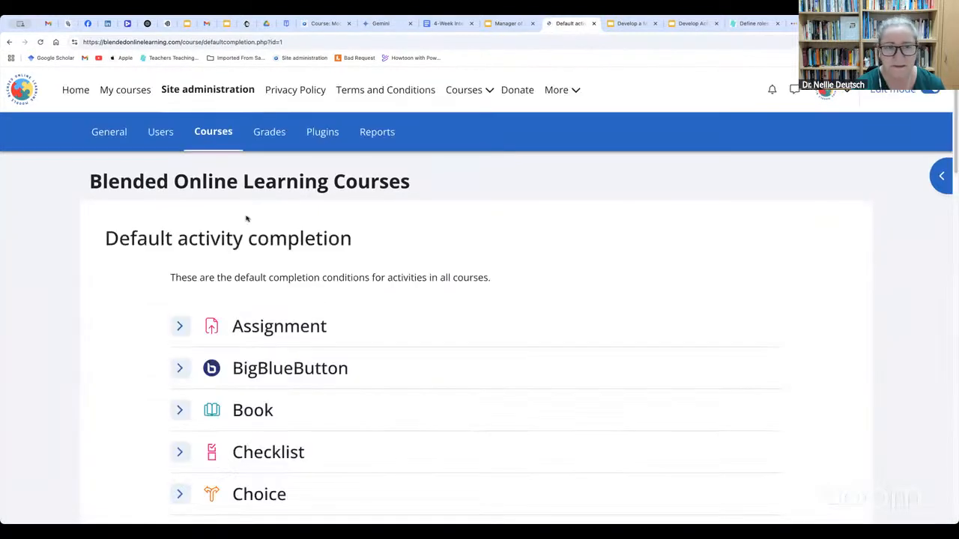
scroll(305, 297, "down", 3)
scroll(304, 297, "down", 10)
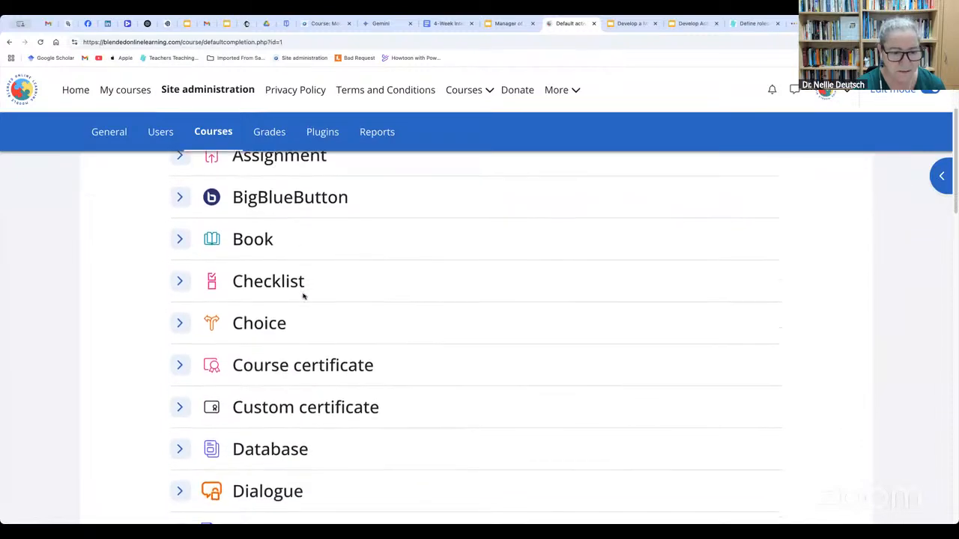
scroll(303, 297, "down", 14)
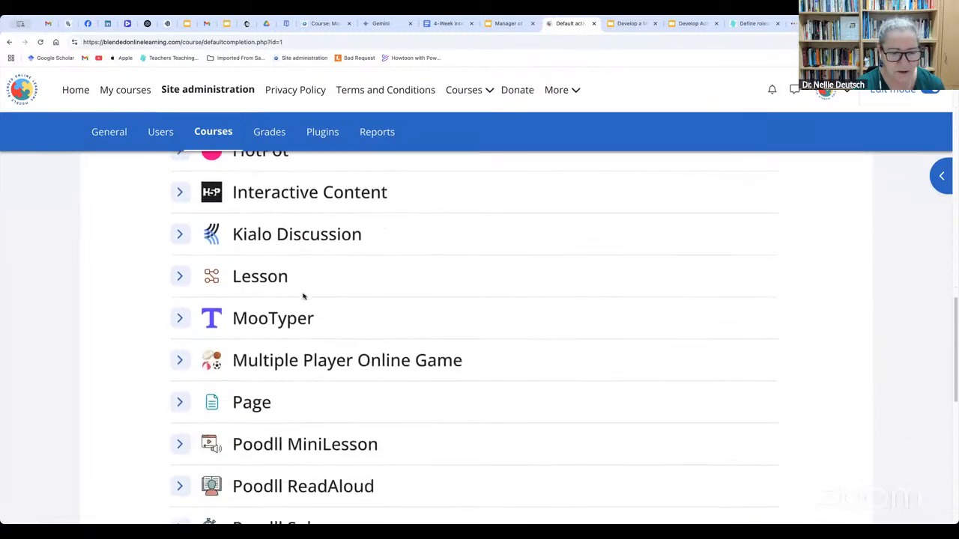
scroll(302, 295, "up", 8)
scroll(303, 295, "up", 15)
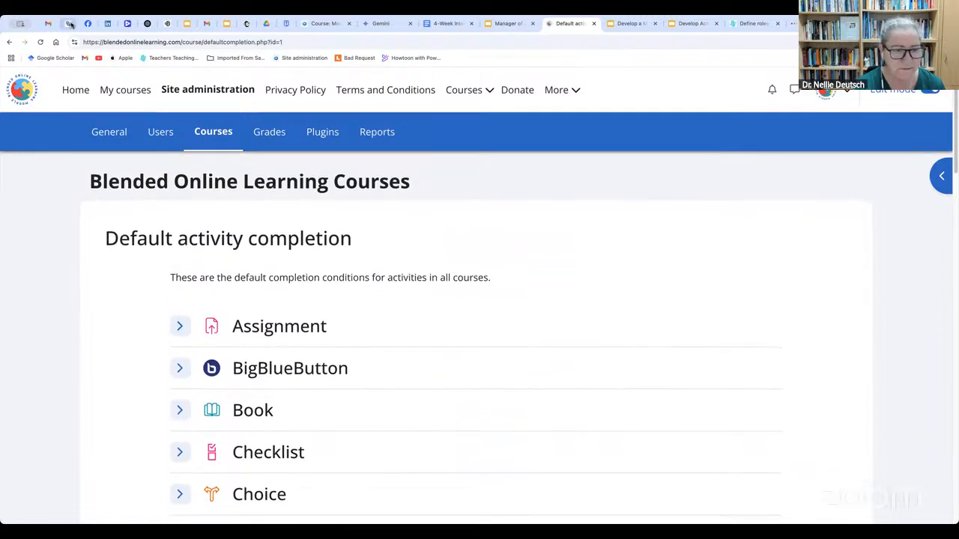
Examine the Recommended activities list from Assignment through Zoom meeting, and return to the Courses area of site administration
left_click(9, 42)
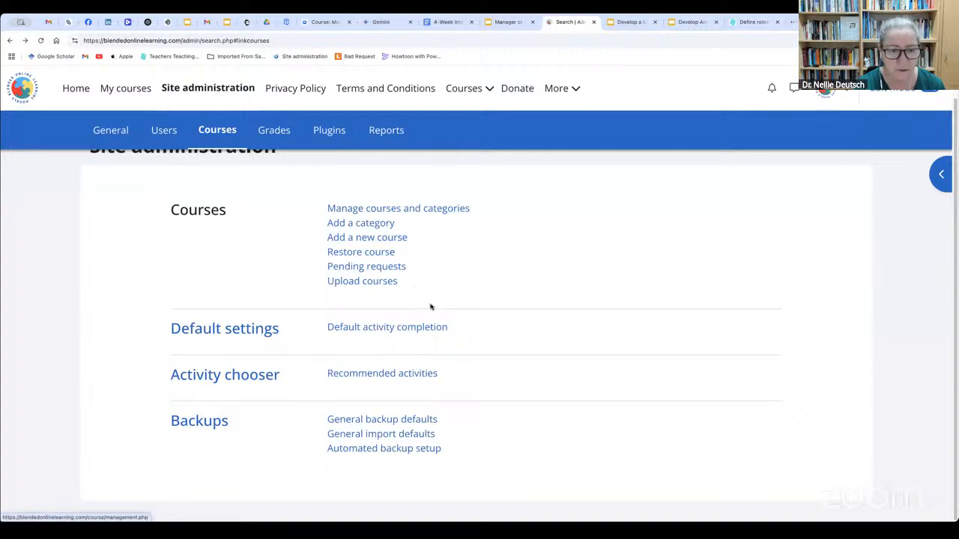
left_click(398, 373)
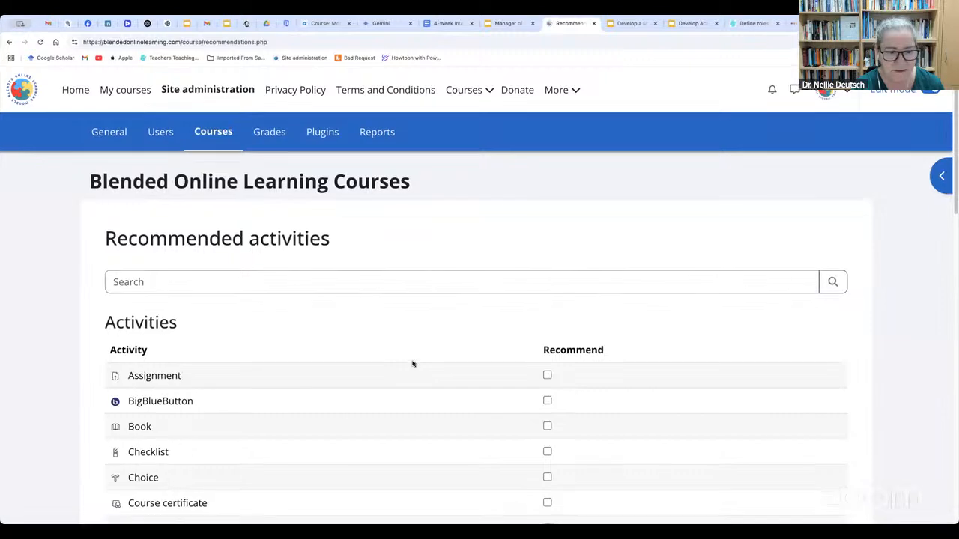
scroll(413, 365, "down", 3)
scroll(413, 364, "up", 1)
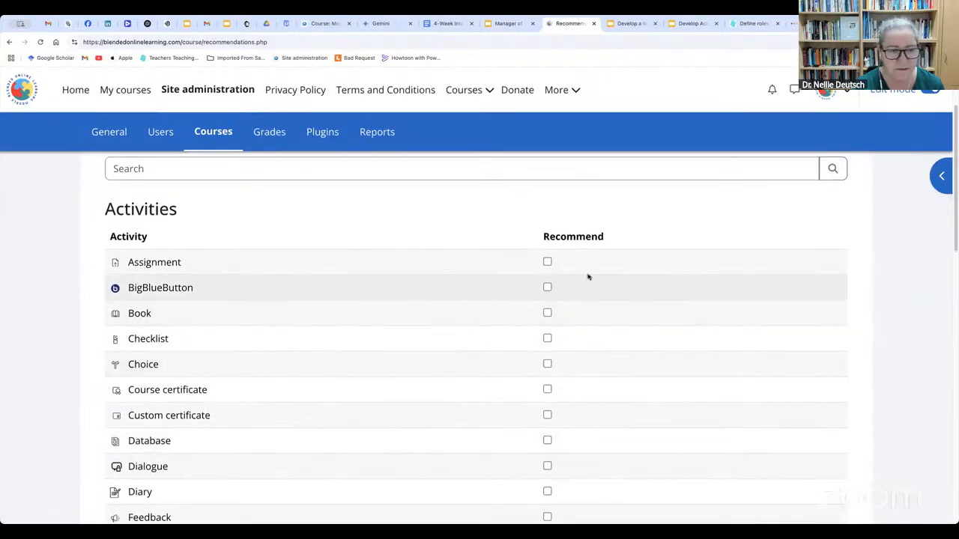
scroll(547, 334, "down", 10)
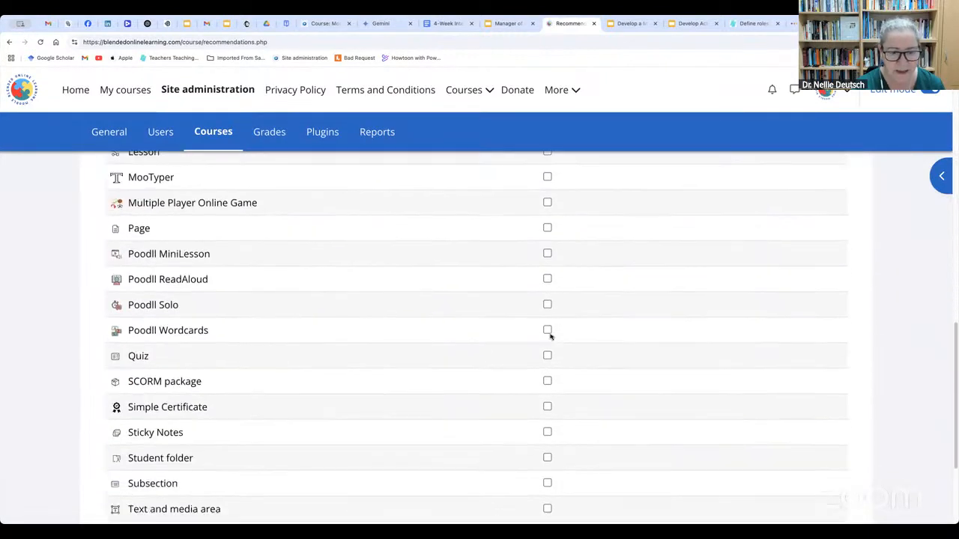
scroll(548, 334, "down", 3)
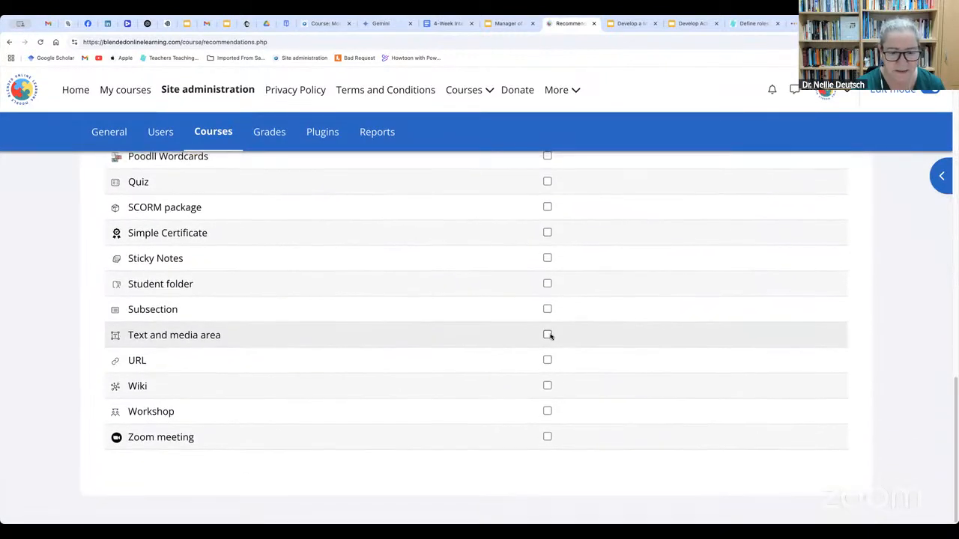
left_click(9, 43)
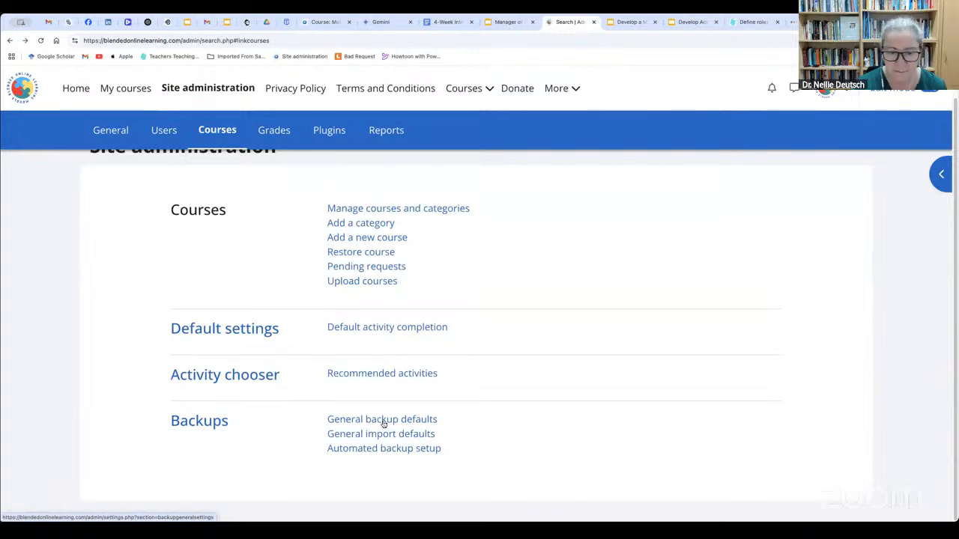
Review the general backup defaults and the general import defaults, returning to the Courses area of site administration
left_click(383, 424)
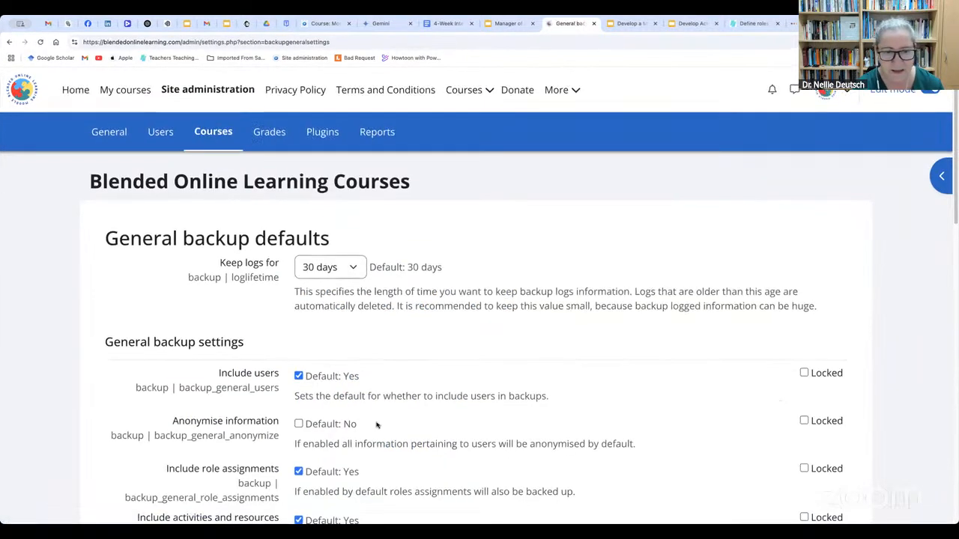
scroll(377, 424, "down", 8)
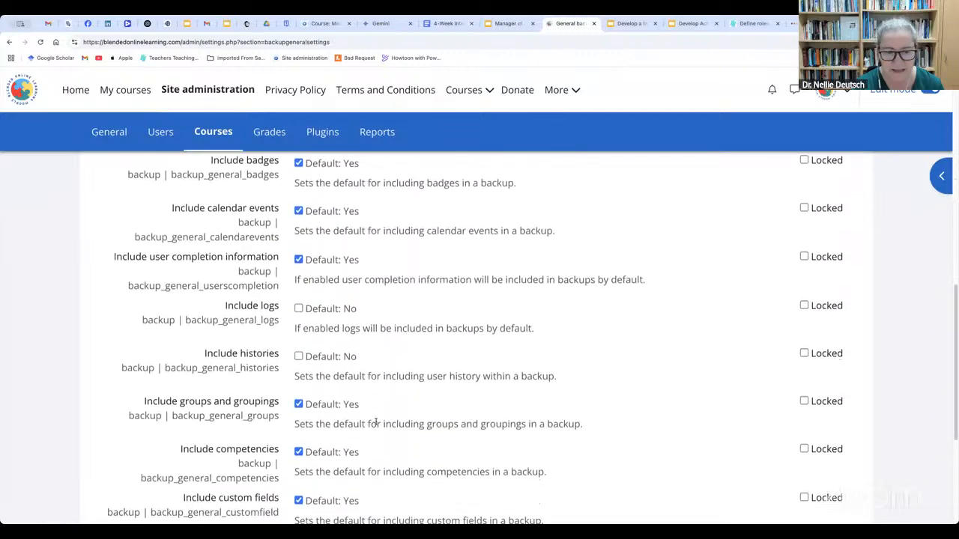
left_click(10, 43)
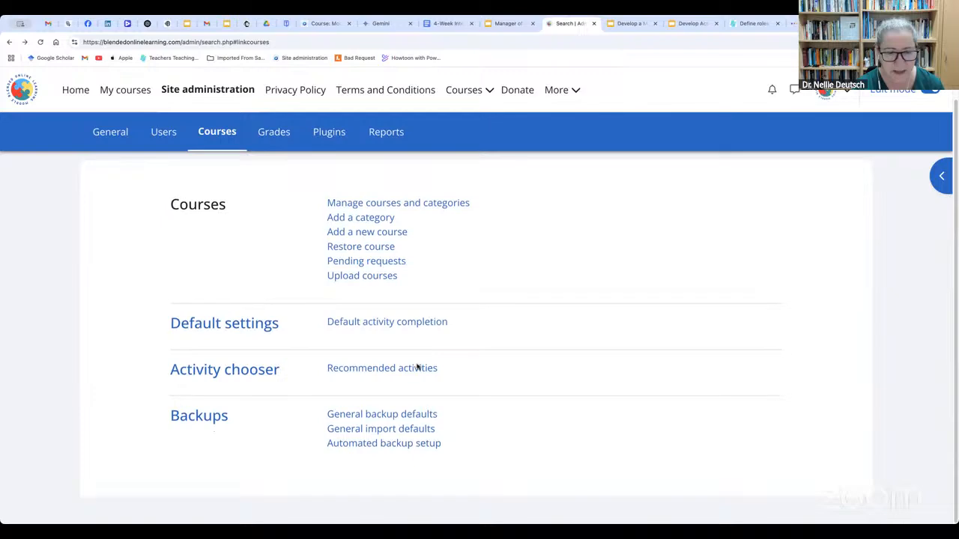
left_click(419, 435)
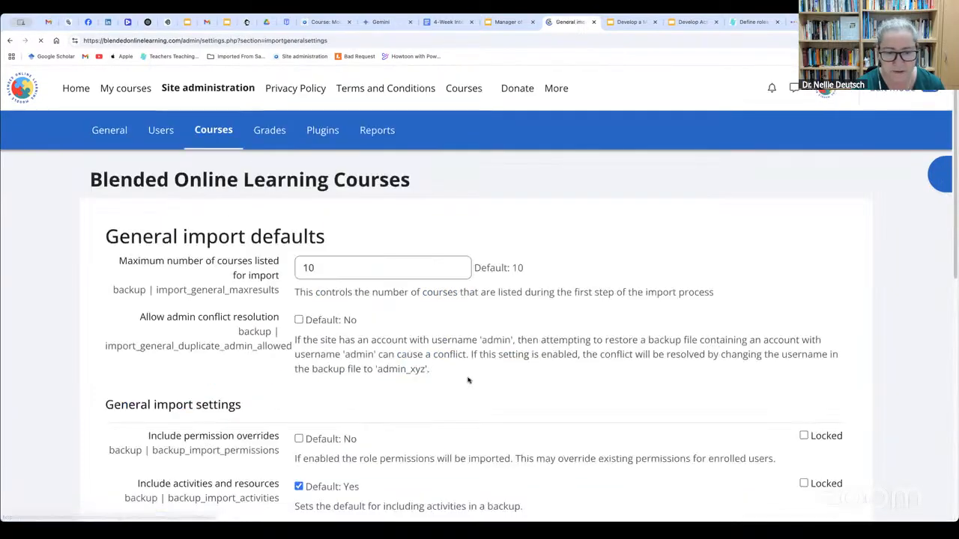
scroll(473, 374, "down", 5)
scroll(467, 378, "down", 3)
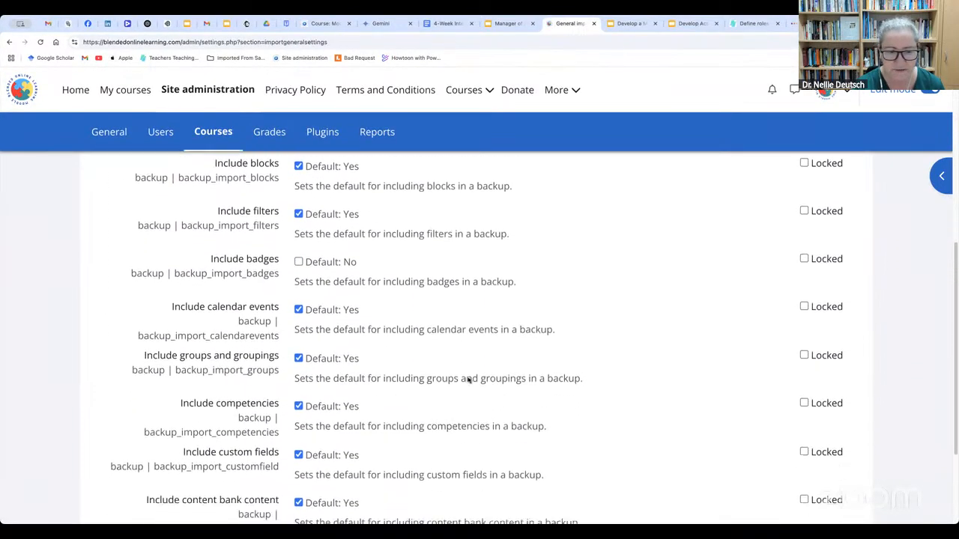
left_click(10, 43)
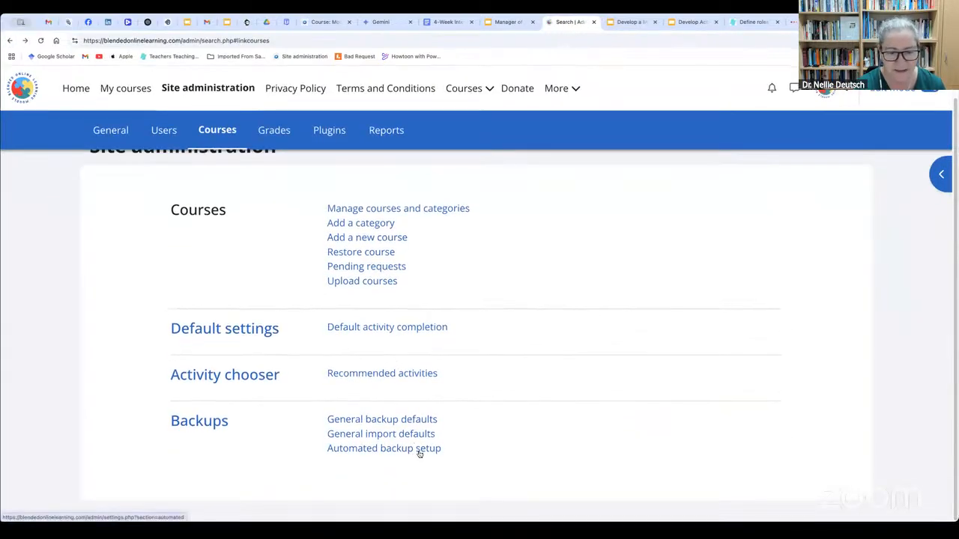
Examine the automated backup setup, including the Active choices, schedule and skipped-course settings, and return to the Courses administration area
left_click(419, 449)
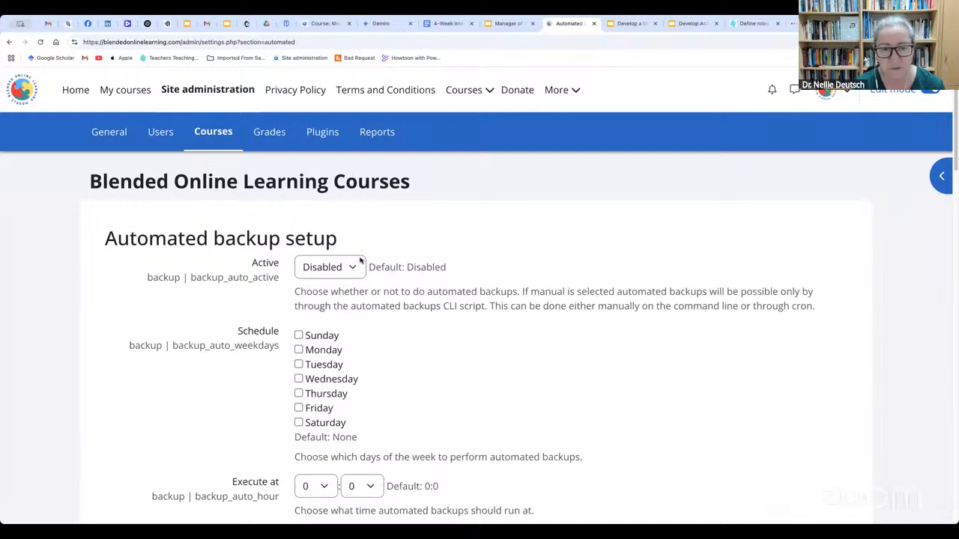
left_click(358, 262)
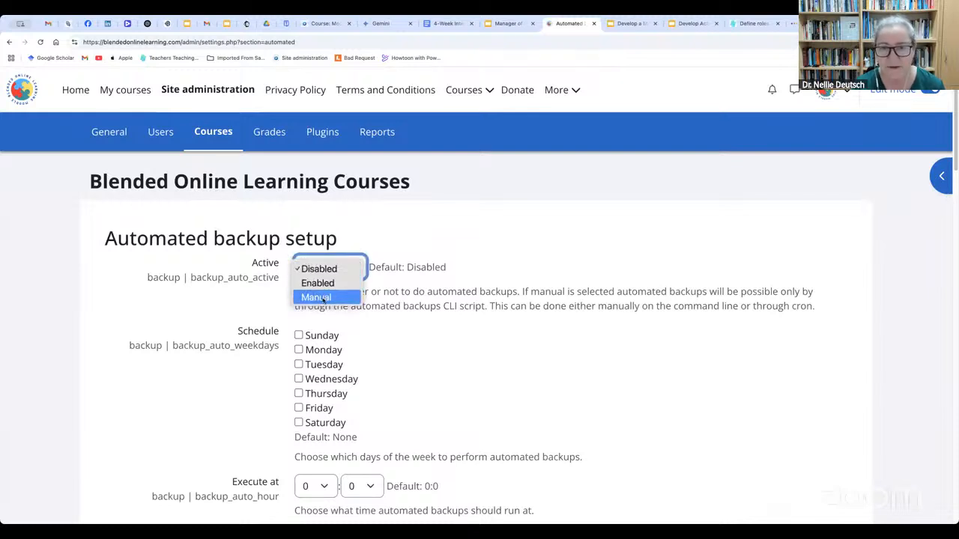
left_click(515, 263)
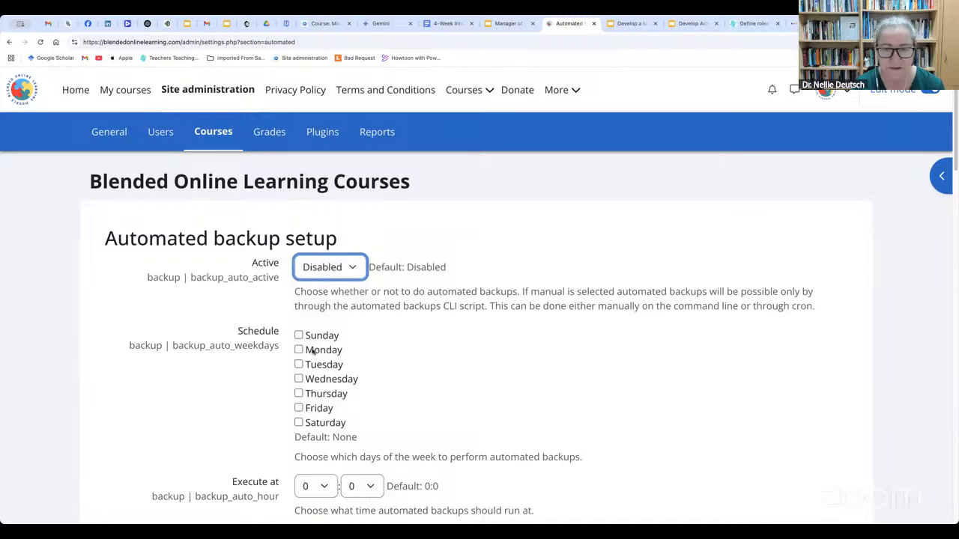
scroll(323, 395, "down", 10)
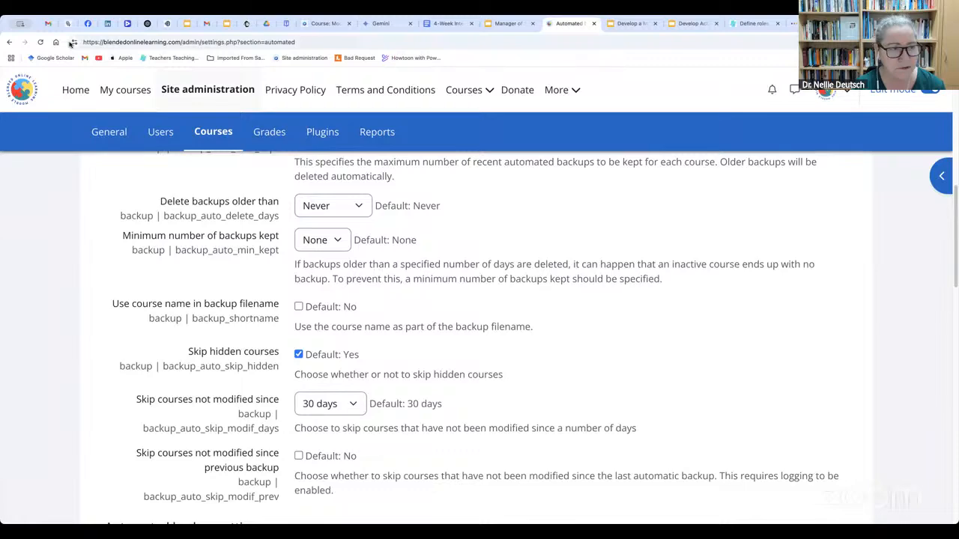
left_click(226, 140)
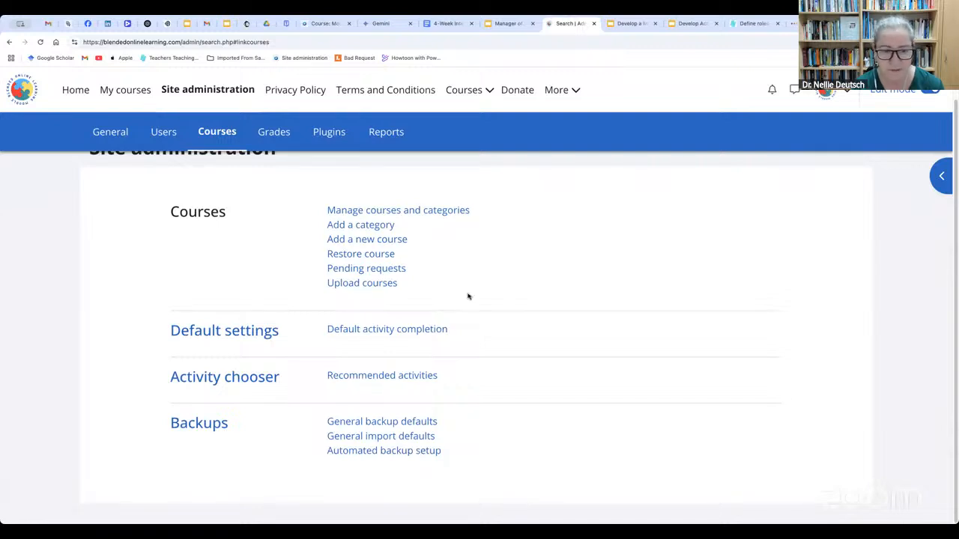
Examine the general grade settings, from graded roles to grade export options, and return to the Grades area of site administration
scroll(467, 297, "up", 1)
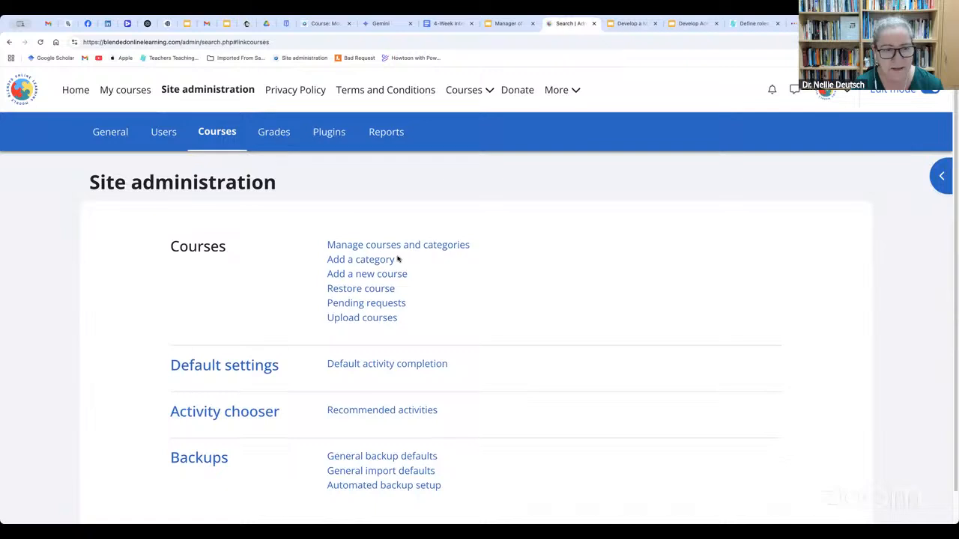
left_click(276, 130)
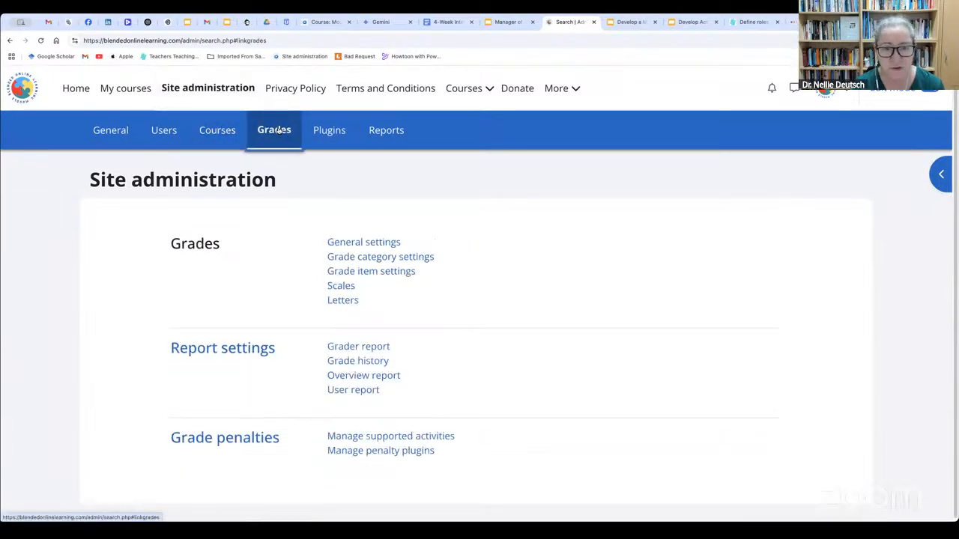
left_click(379, 245)
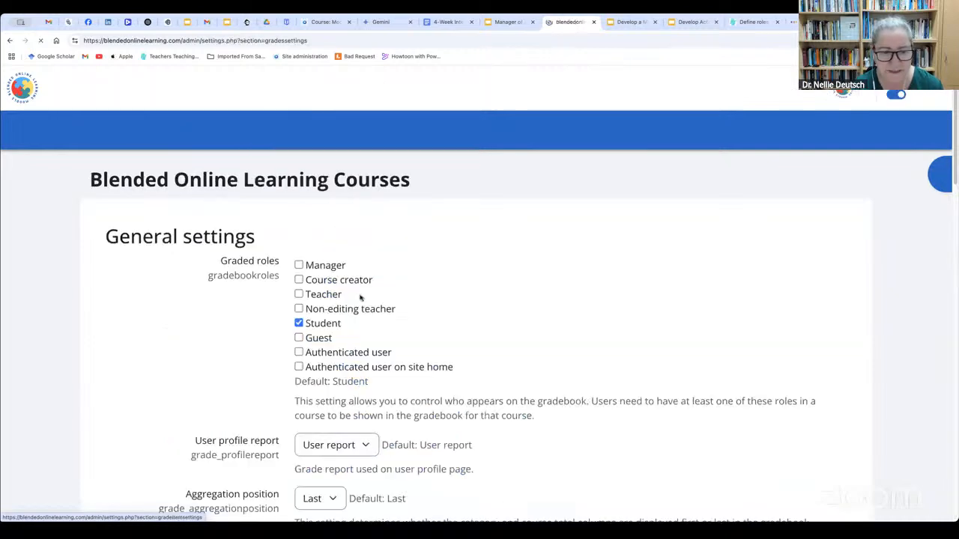
scroll(311, 303, "down", 10)
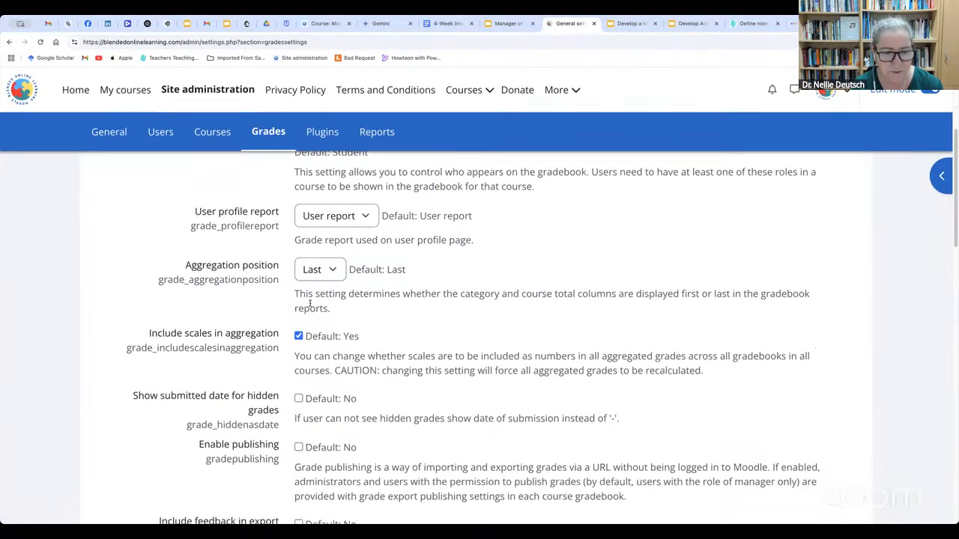
left_click(9, 42)
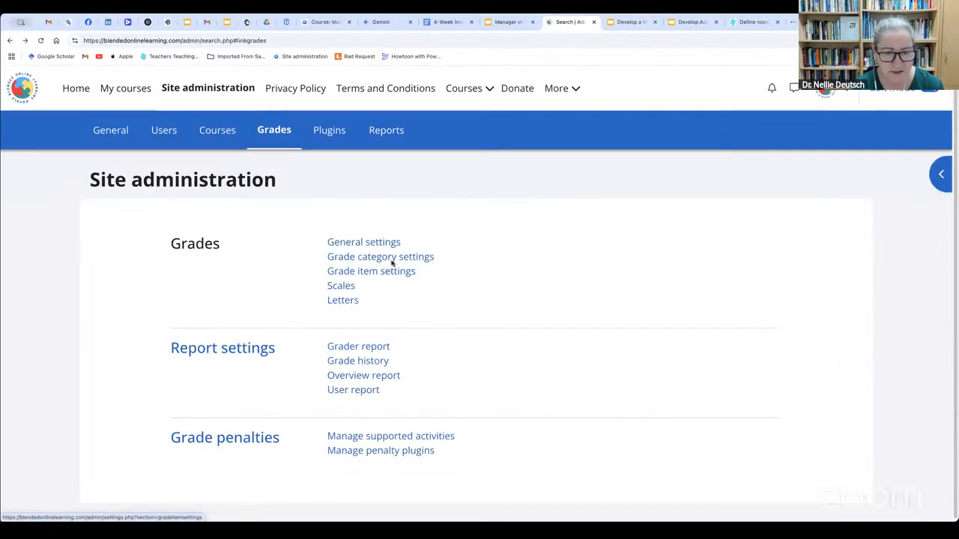
Review the grade category settings, including the available aggregation types, and the grade item settings, and return to the Grades administration area
left_click(393, 260)
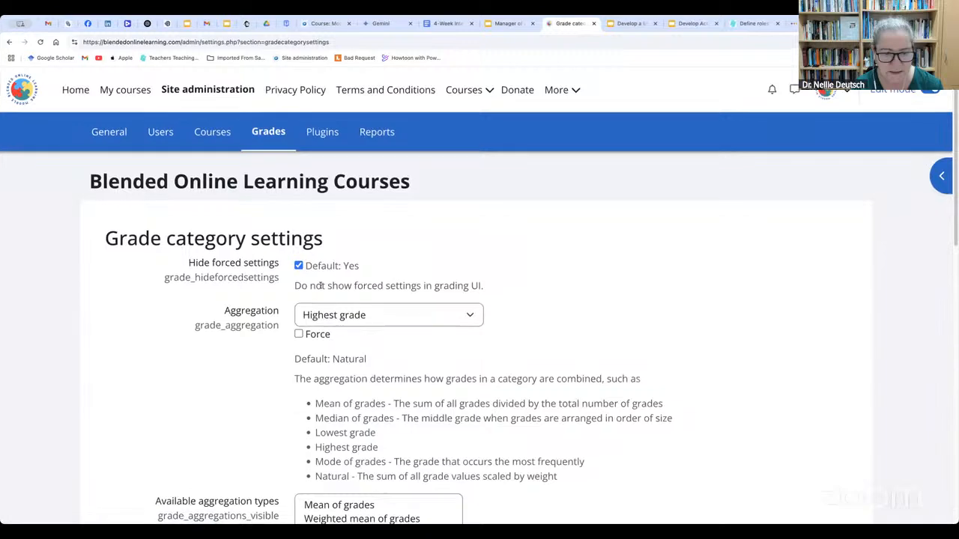
scroll(142, 156, "down", 1)
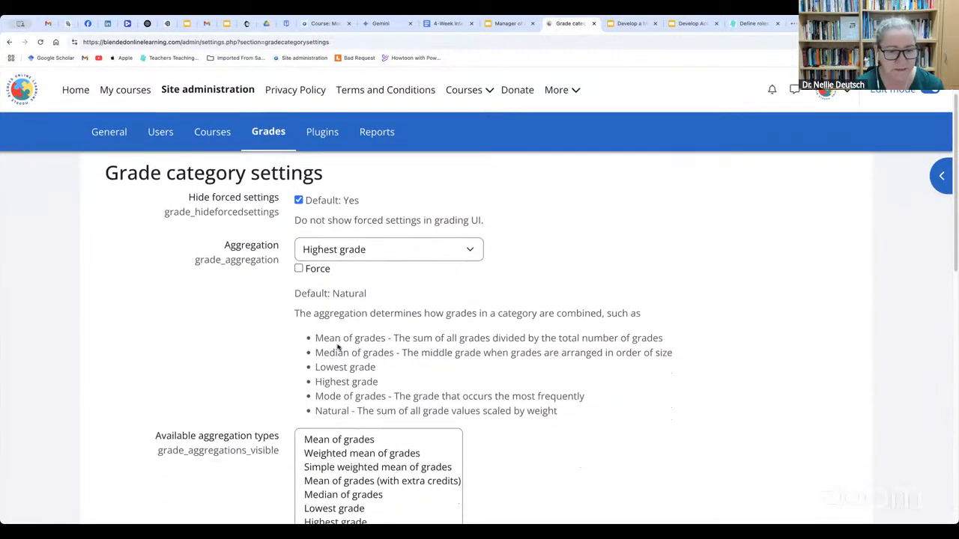
scroll(340, 349, "down", 2)
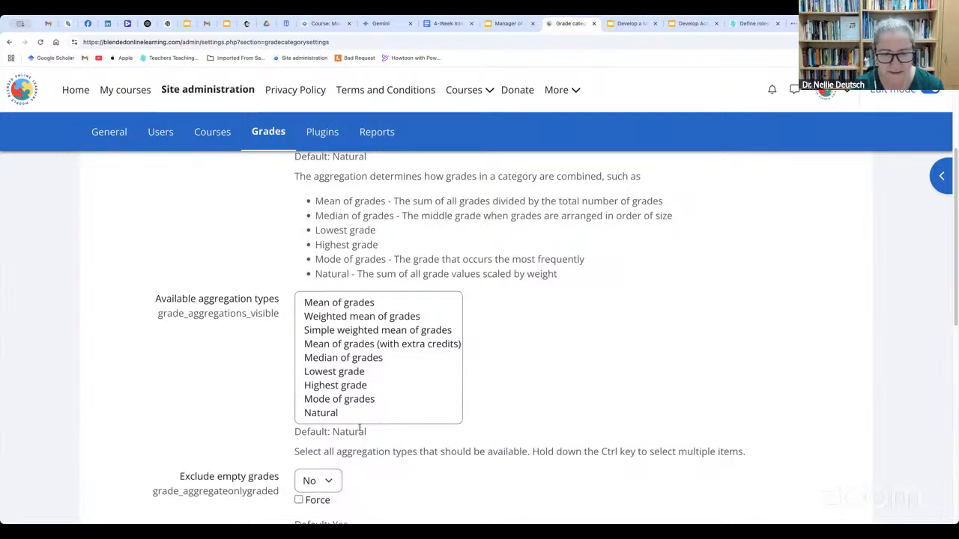
scroll(359, 427, "down", 1)
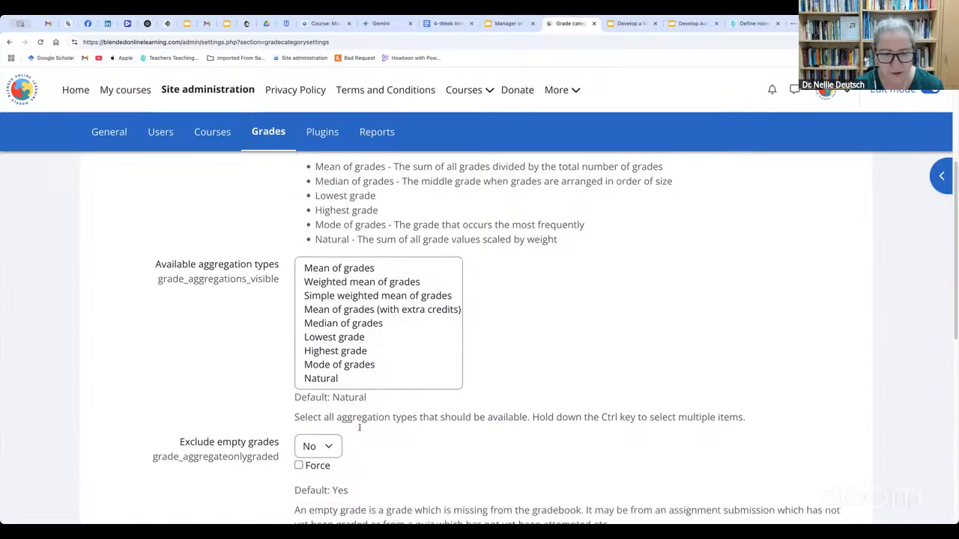
left_click(8, 41)
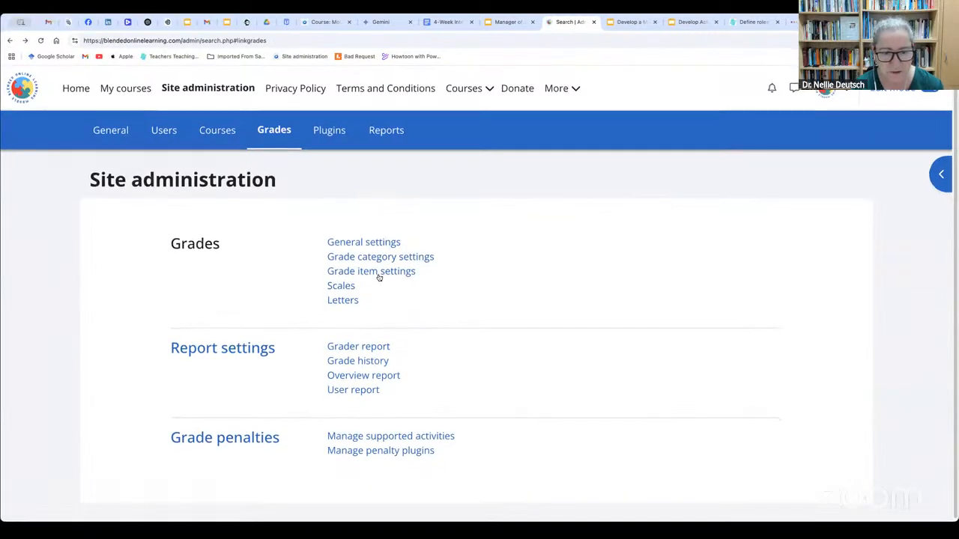
left_click(379, 275)
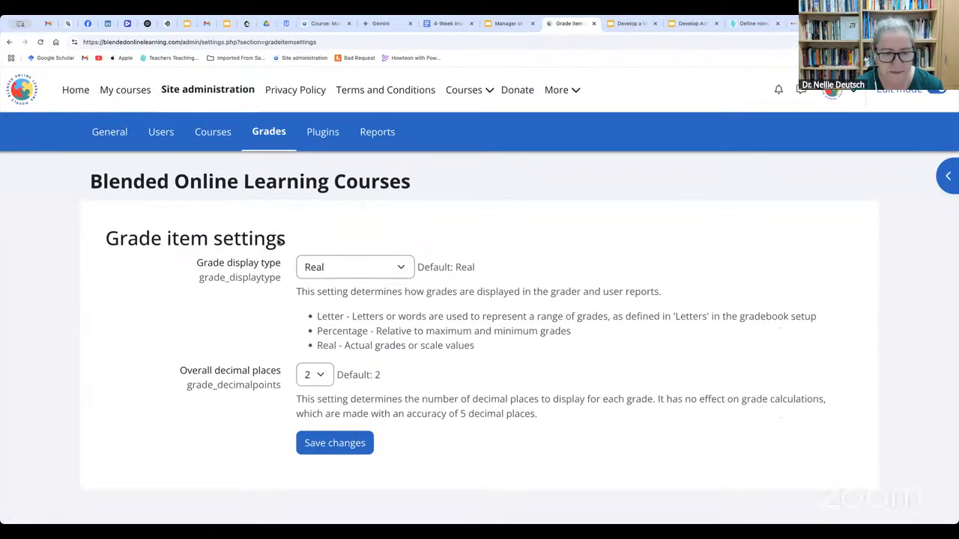
left_click(9, 41)
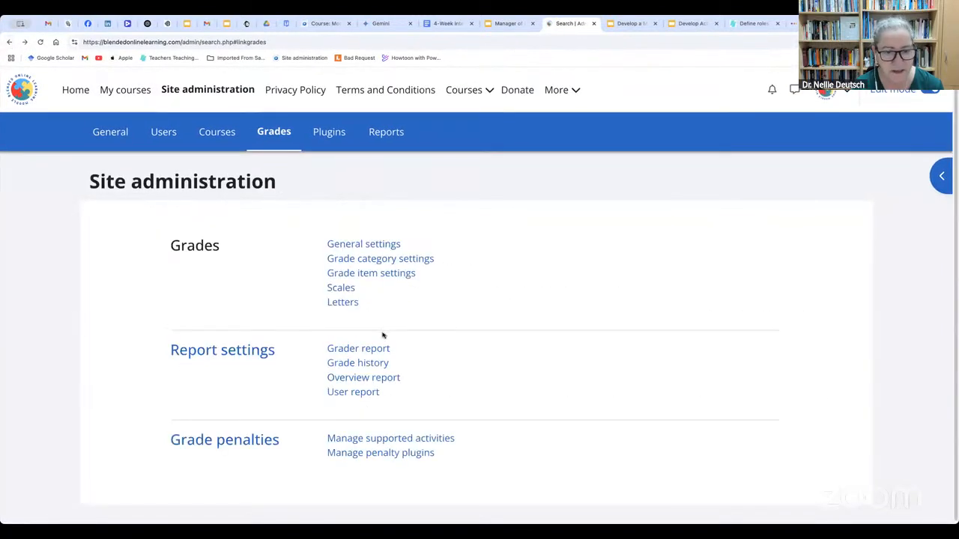
Examine the site's standard grading scales, from Separate and Connected ways of knowing to Understand Scale
left_click(343, 289)
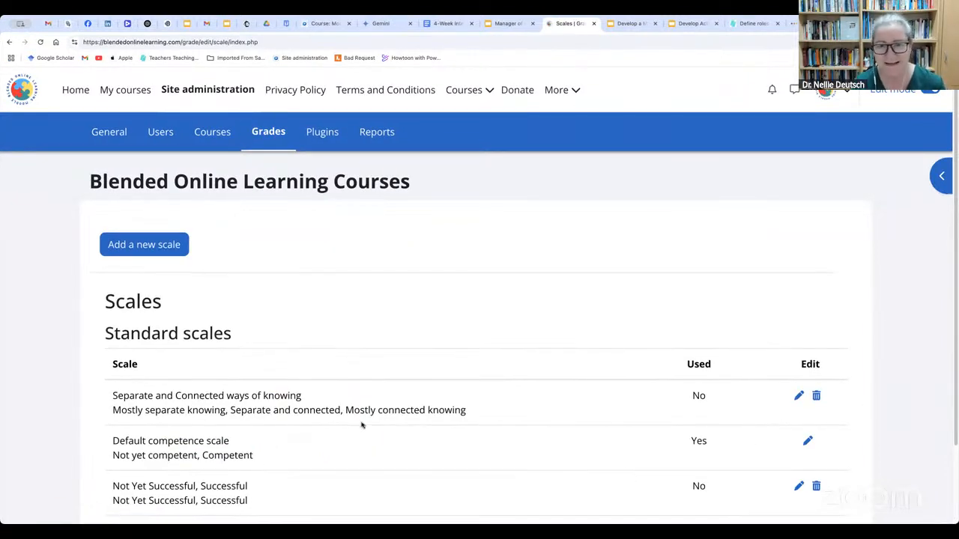
scroll(361, 425, "down", 1)
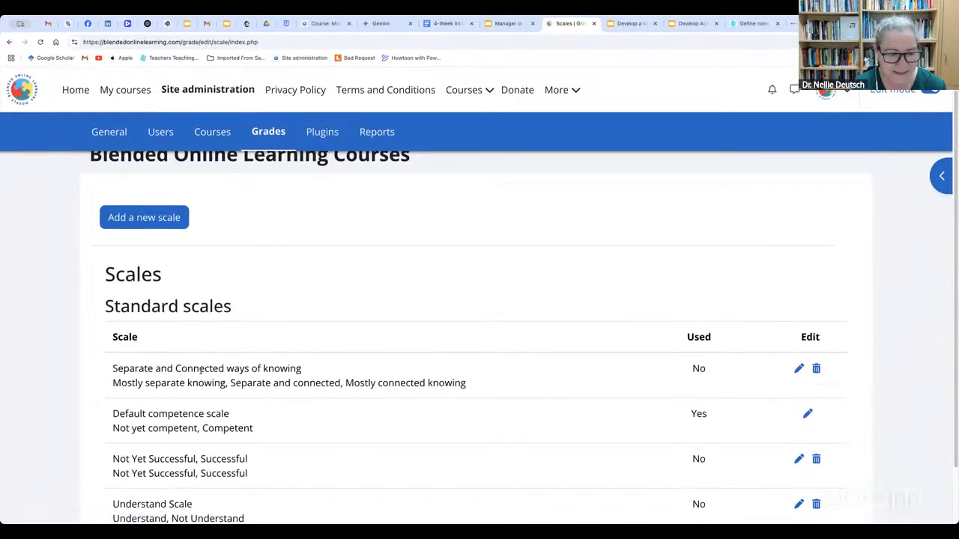
scroll(171, 360, "down", 2)
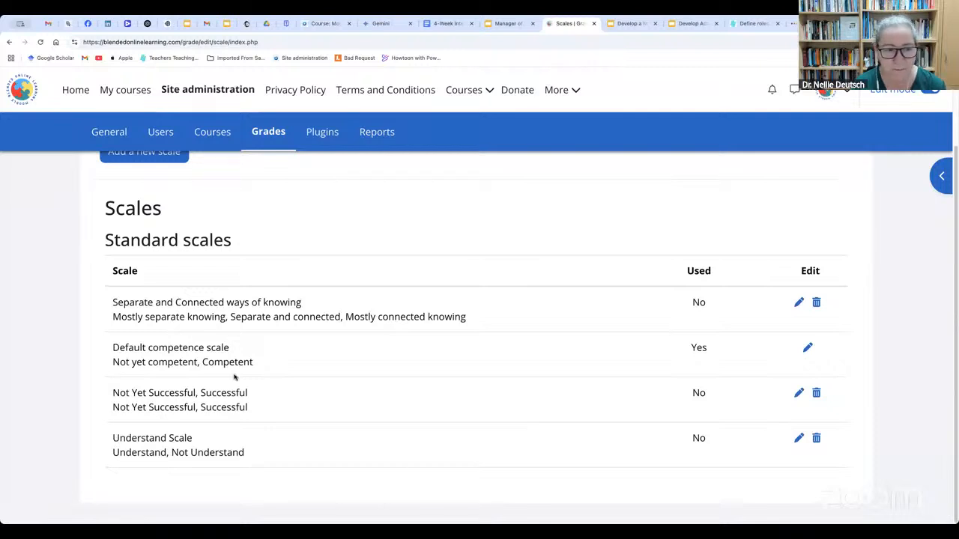
scroll(235, 378, "up", 1)
Open the form for adding a new scale and inspect its Name and Scale fields
left_click(165, 197)
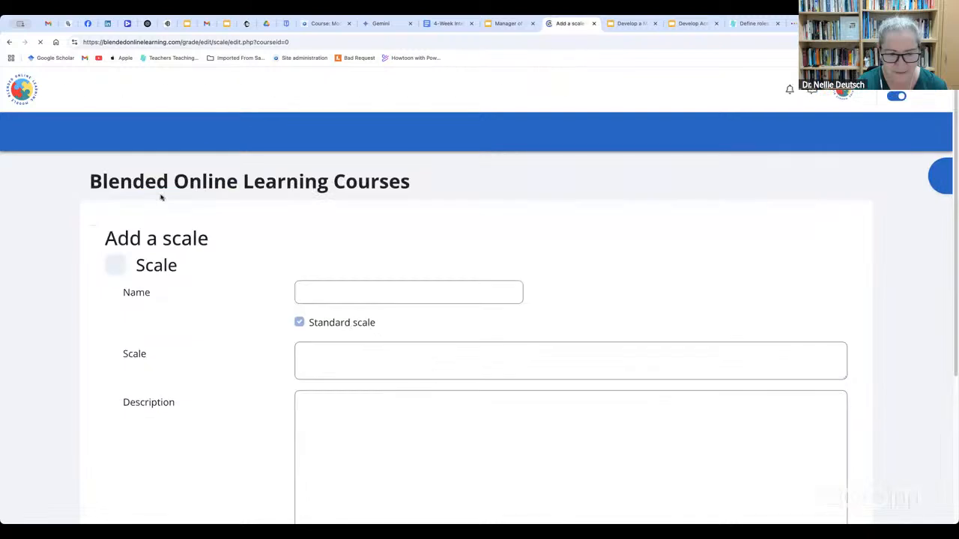
left_click(321, 294)
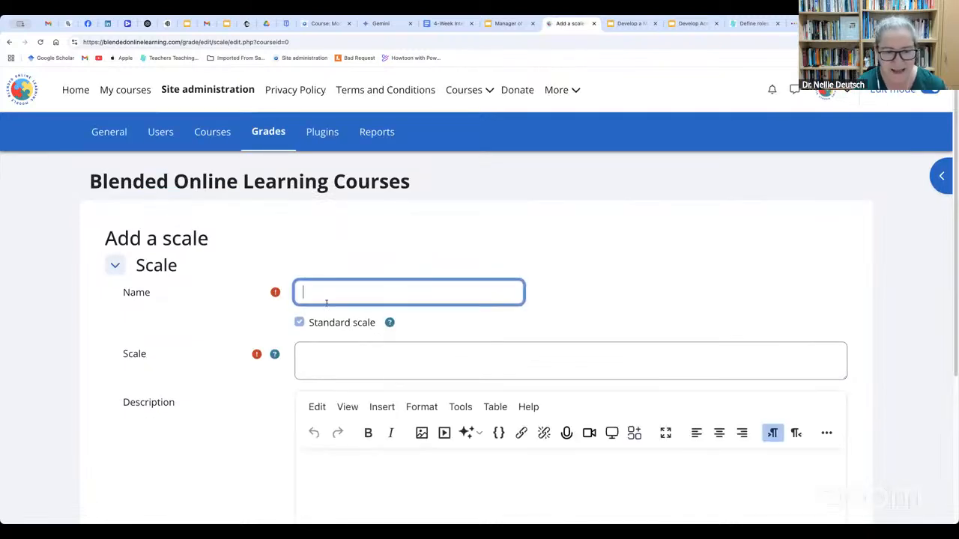
left_click(331, 372)
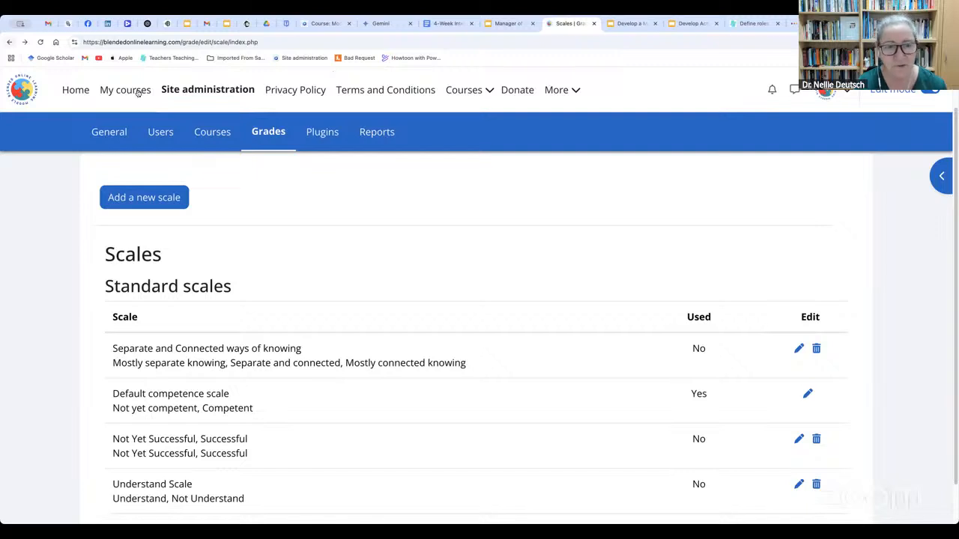
Examine the site's grade letters with their highest and lowest percentages, and return to the Grades area of site administration
left_click(274, 132)
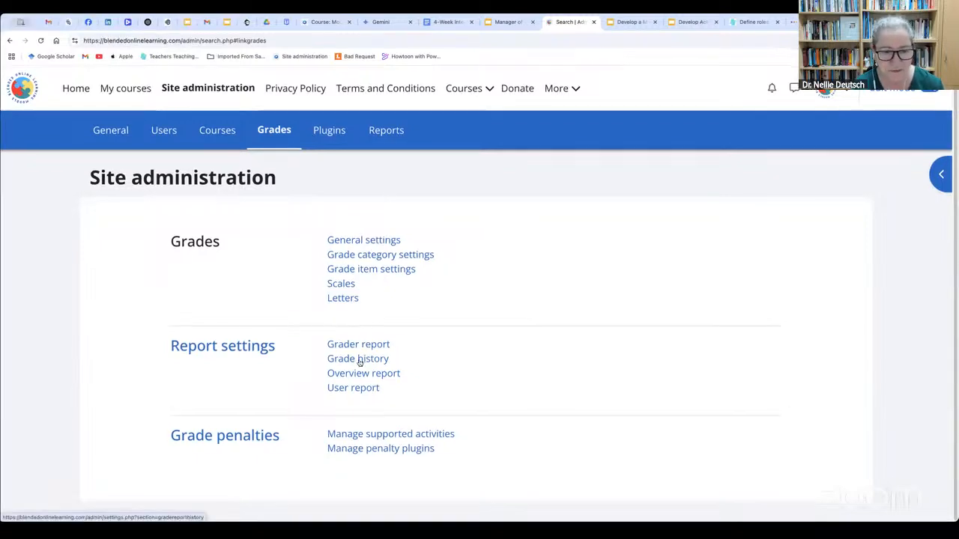
left_click(350, 300)
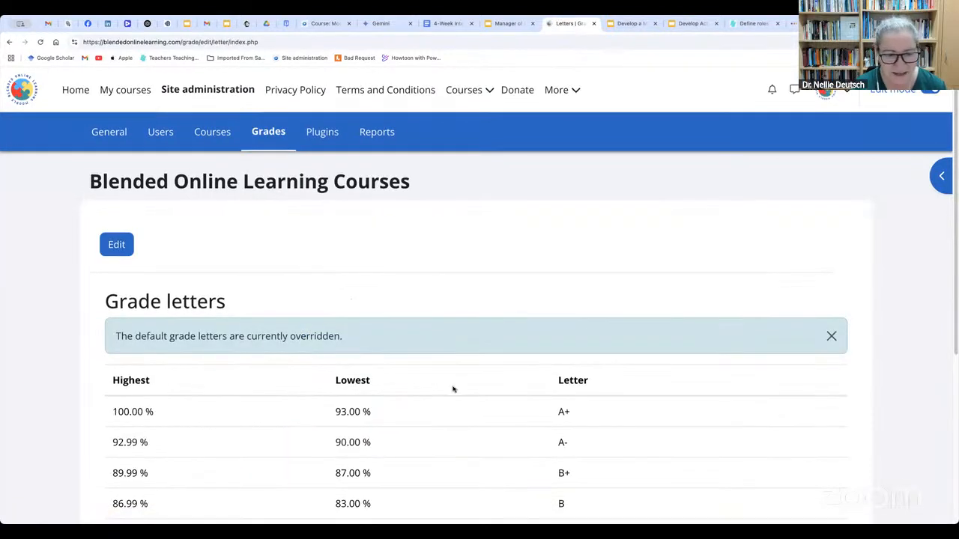
scroll(452, 389, "down", 3)
scroll(452, 389, "up", 2)
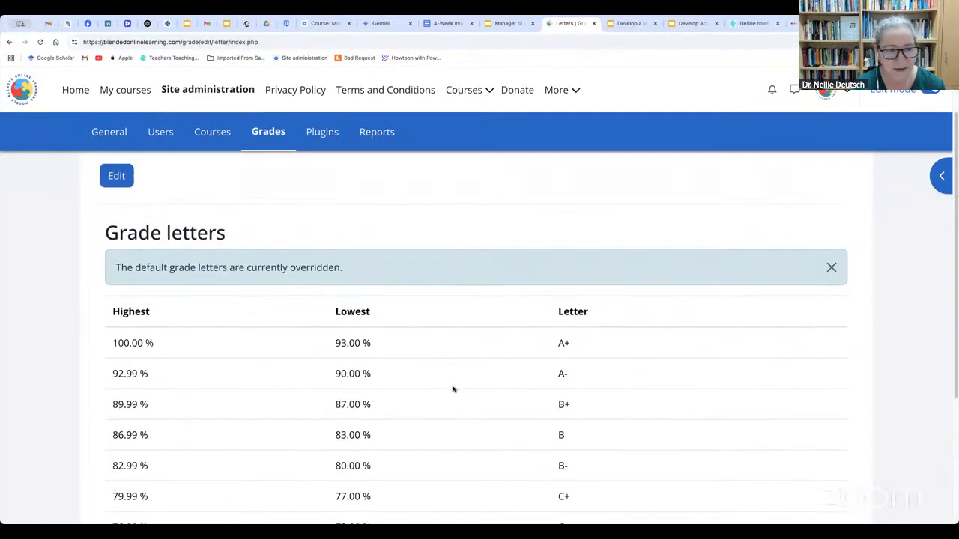
scroll(453, 389, "up", 1)
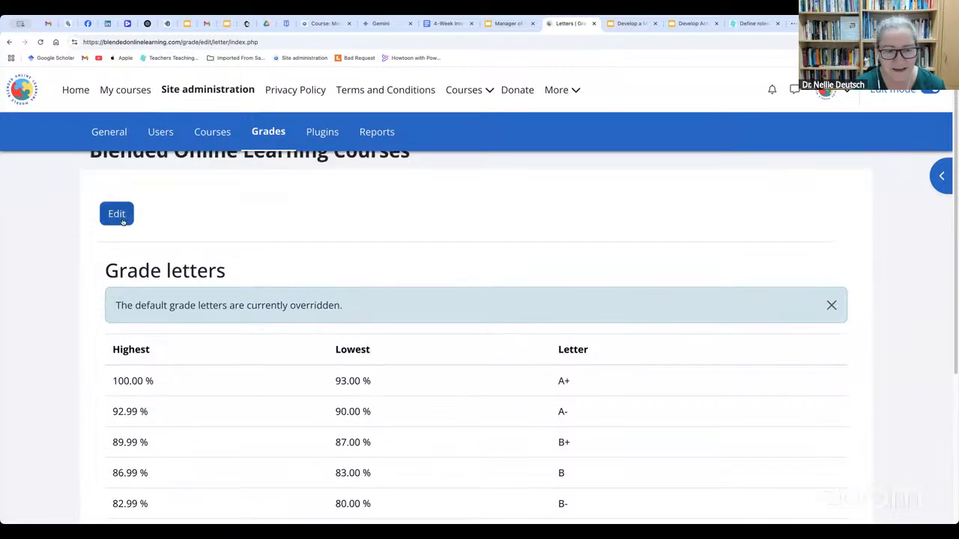
scroll(457, 391, "down", 2)
scroll(457, 391, "up", 2)
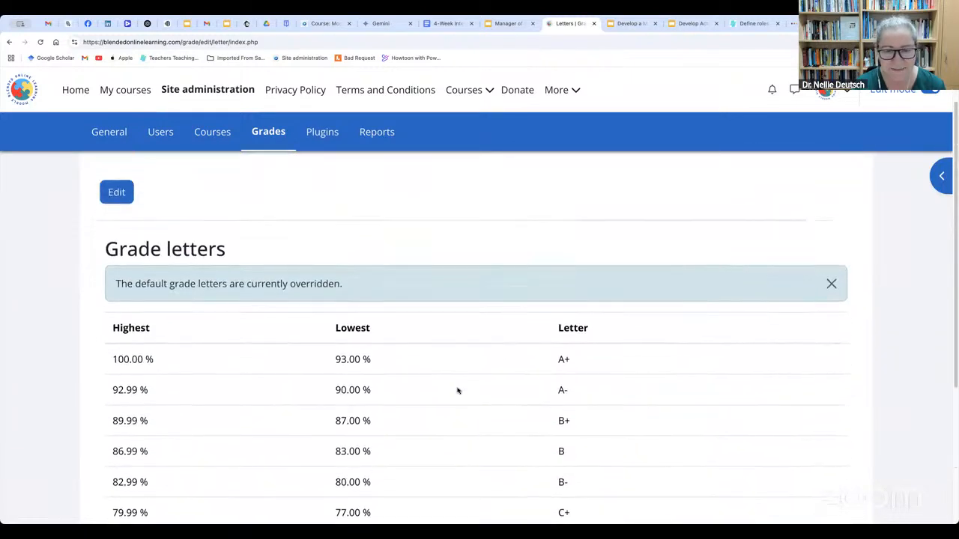
scroll(457, 390, "up", 1)
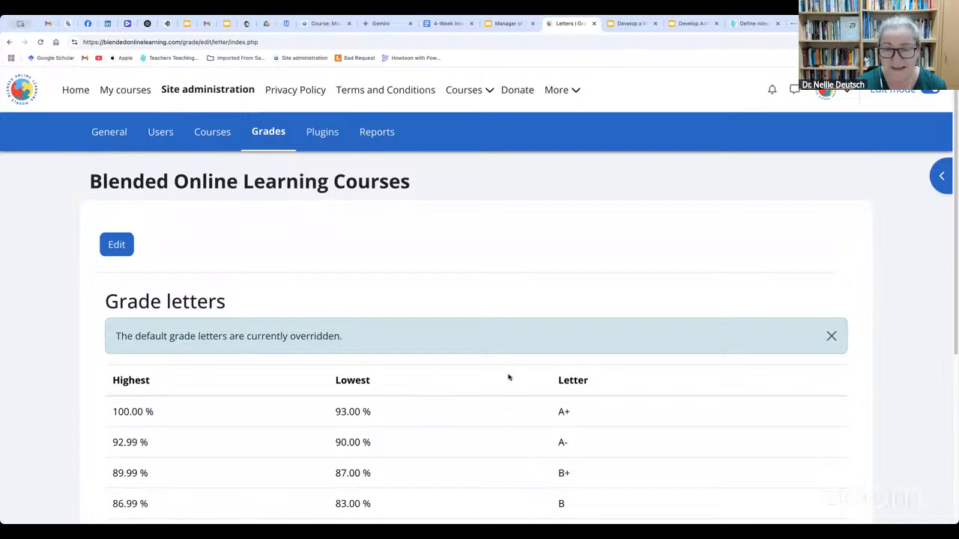
left_click(9, 43)
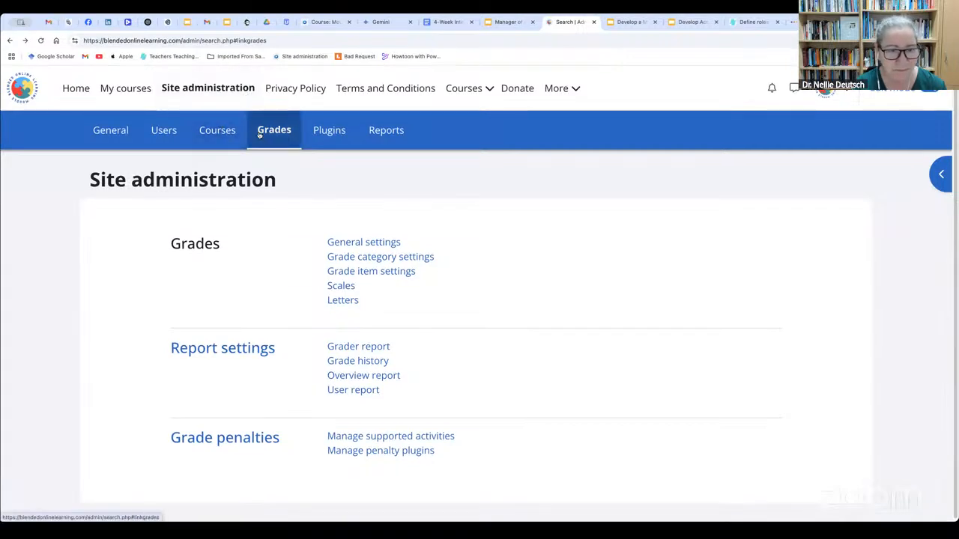
Go through the General area to the Courses area of site administration and copy its web address
left_click(113, 133)
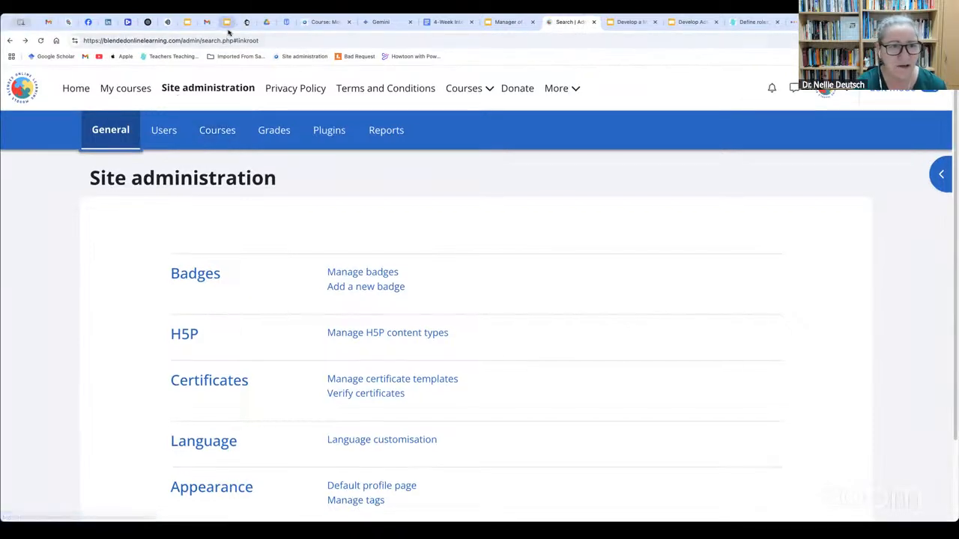
left_click(215, 132)
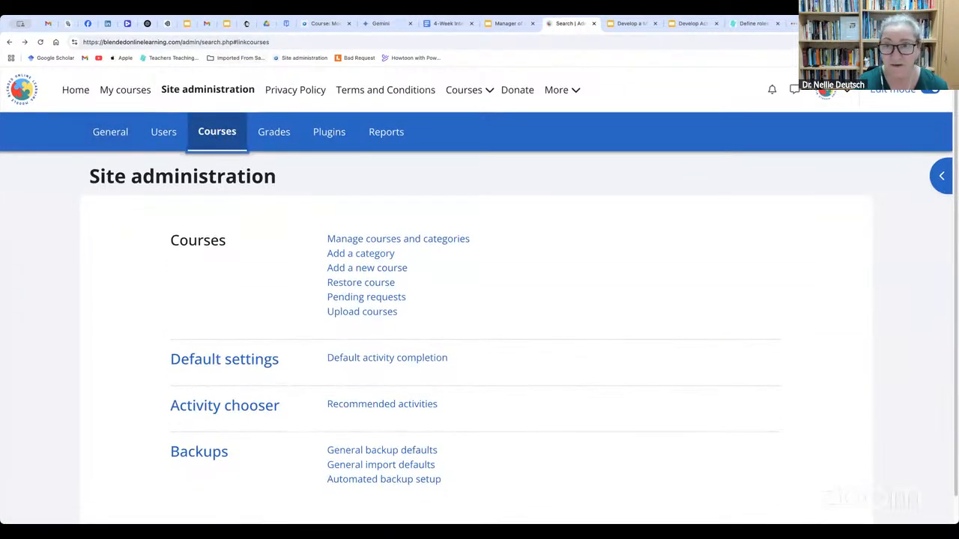
left_click(217, 42)
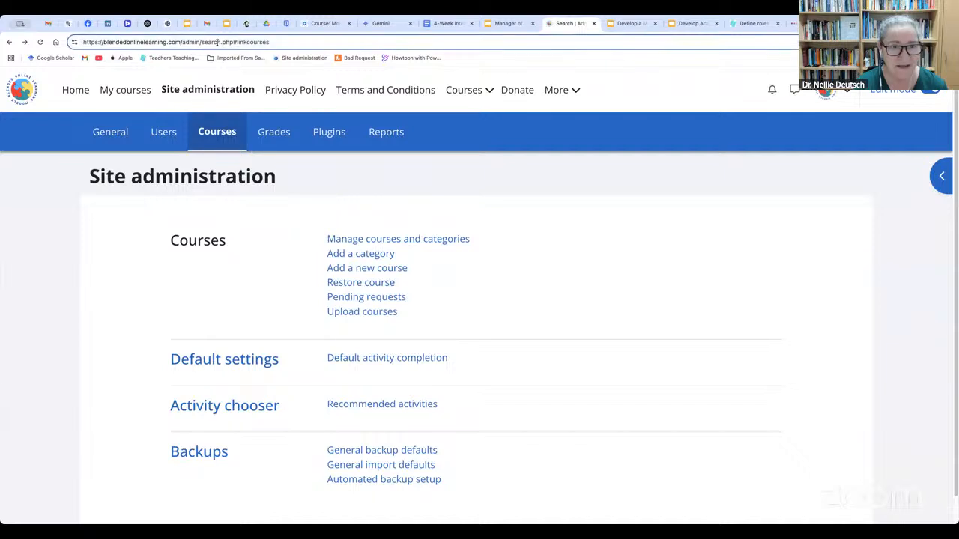
right_click(217, 42)
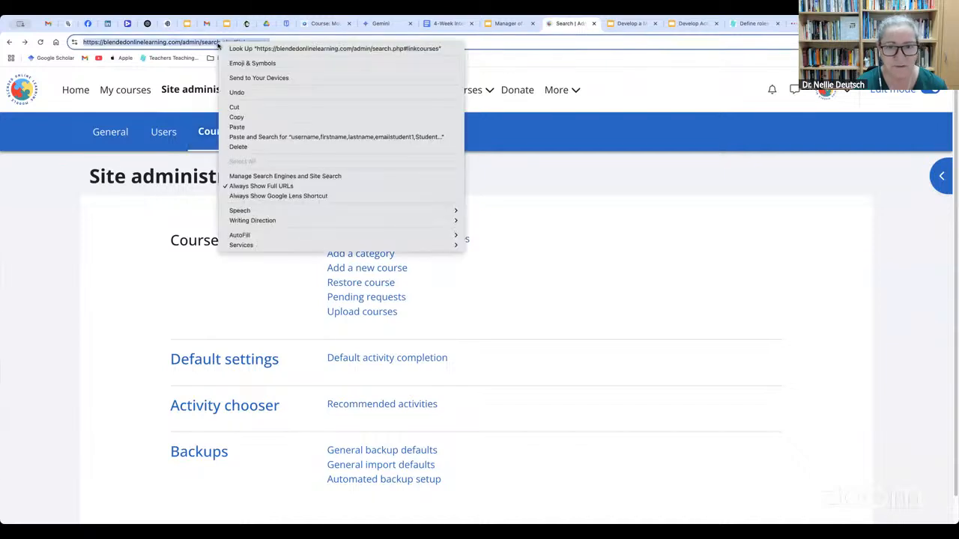
left_click(237, 117)
left_click(214, 39)
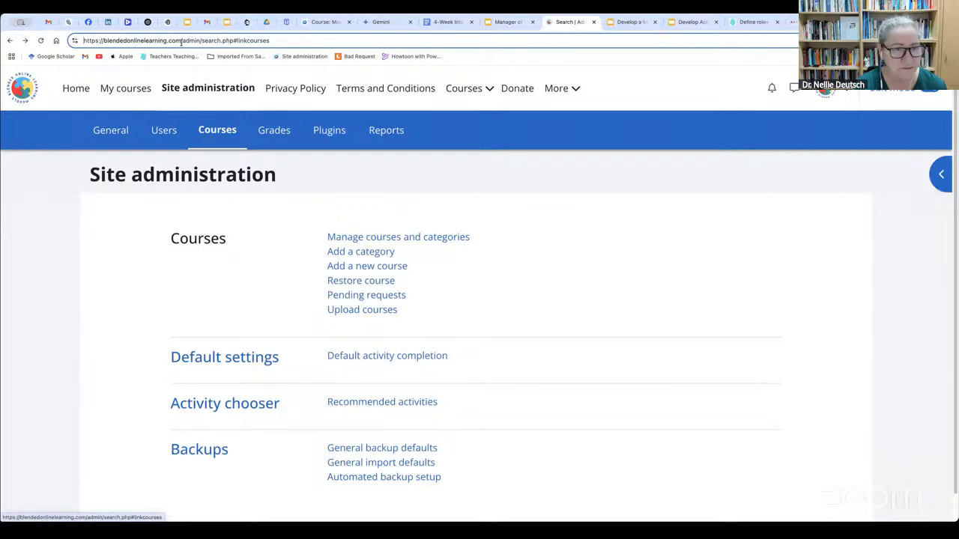
left_click_drag(180, 41, 355, 51)
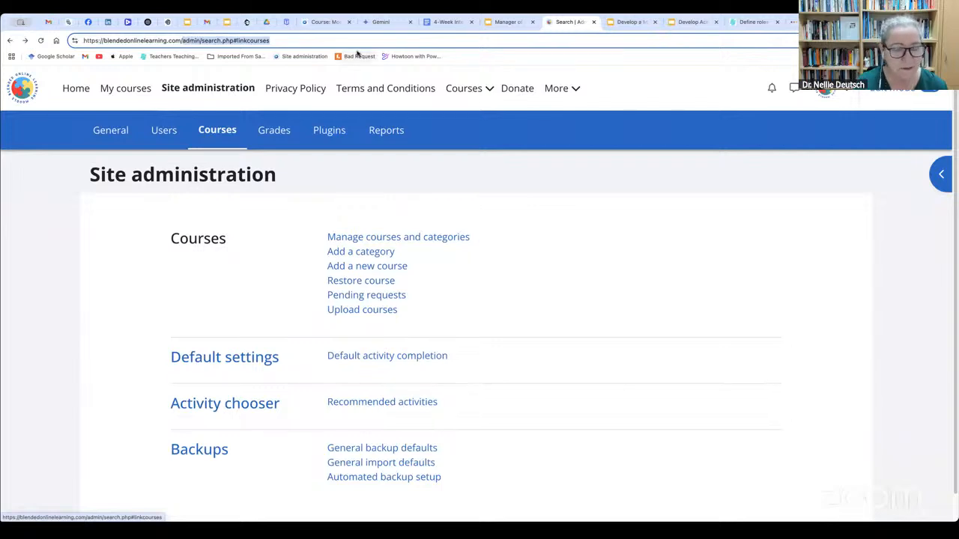
key("BackSpace")
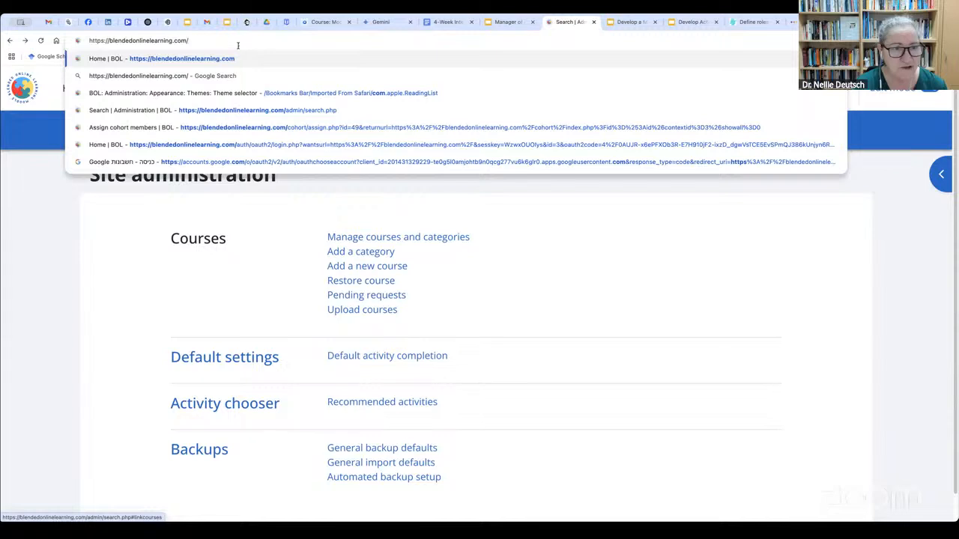
left_click_drag(237, 44, 79, 39)
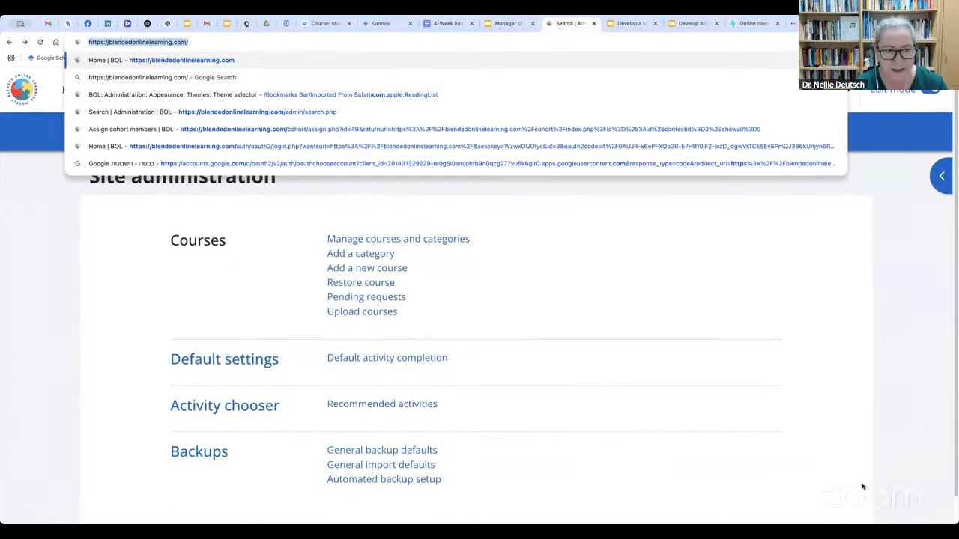
left_click(752, 353)
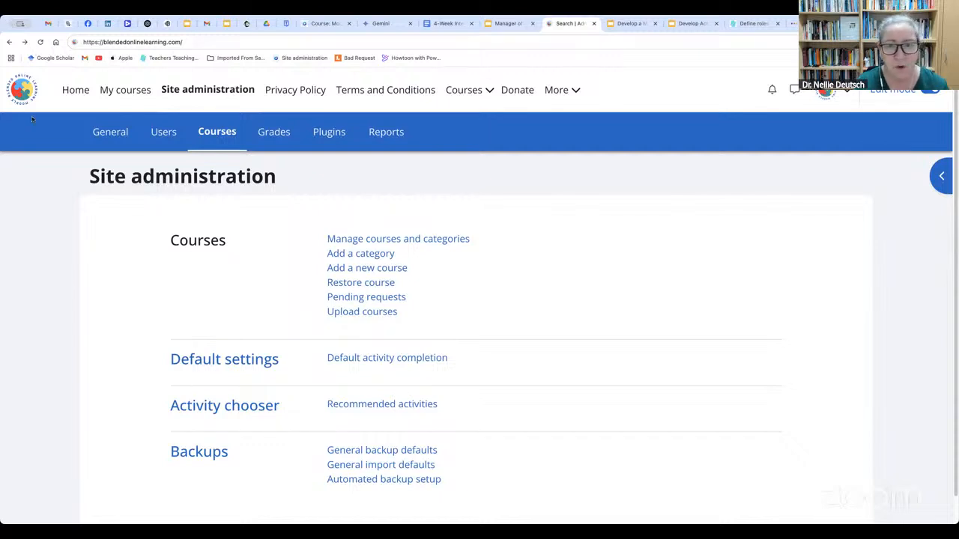
left_click(78, 91)
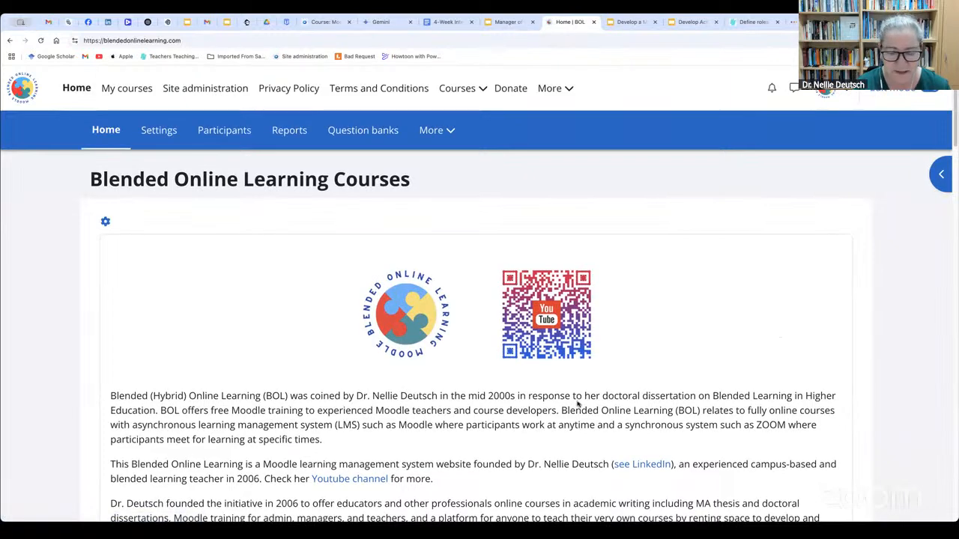
Examine the available courses on the home page and their category labels, including Moodle Manager Training, Health and Business Training
scroll(471, 329, "down", 10)
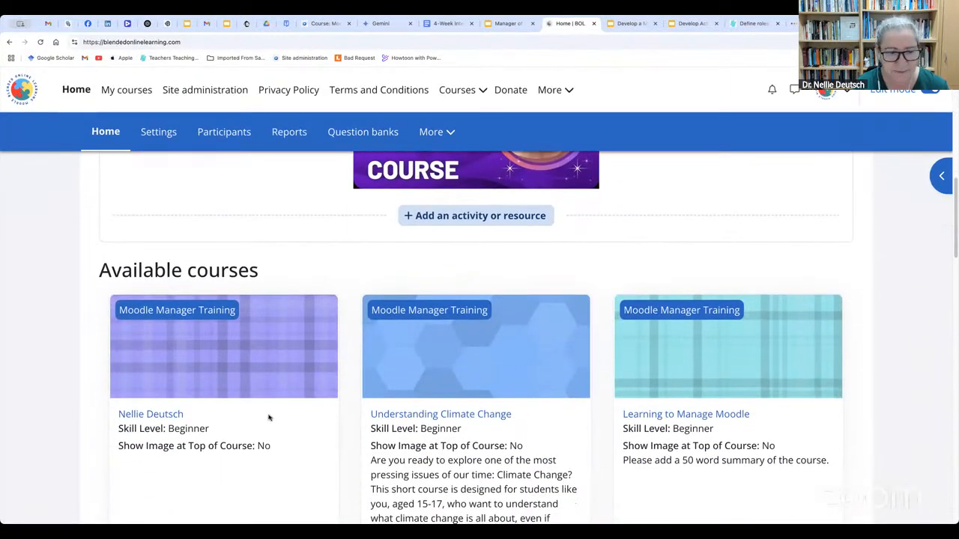
scroll(165, 395, "down", 2)
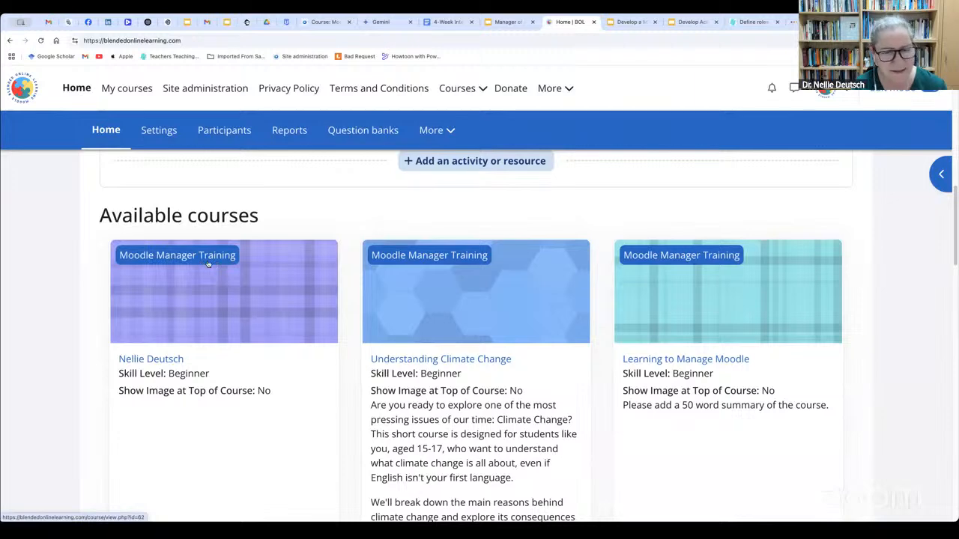
scroll(222, 302, "down", 7)
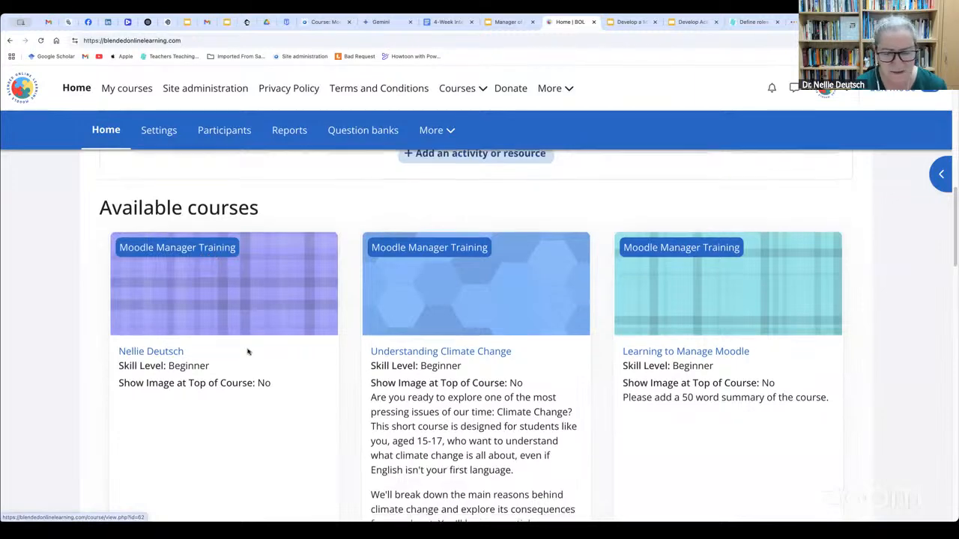
scroll(248, 352, "down", 2)
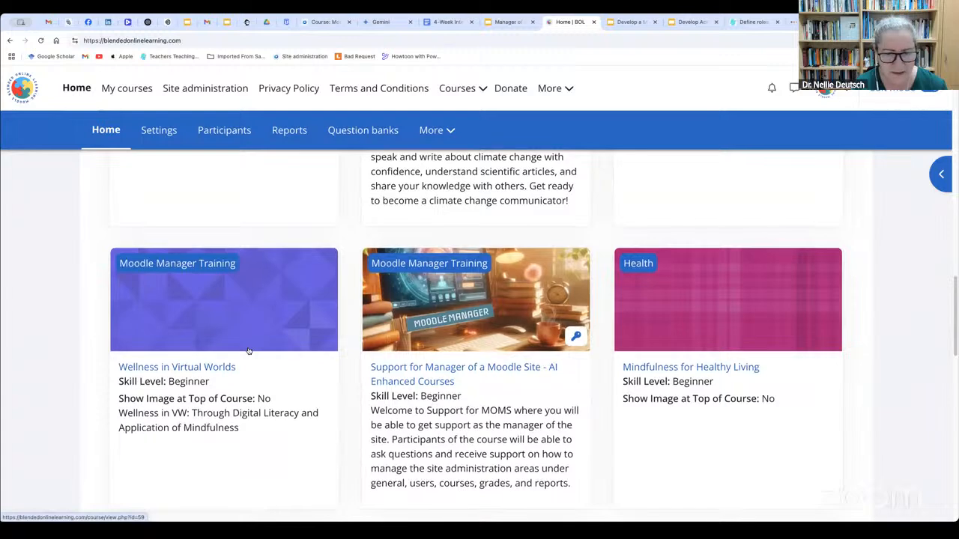
scroll(248, 352, "down", 1)
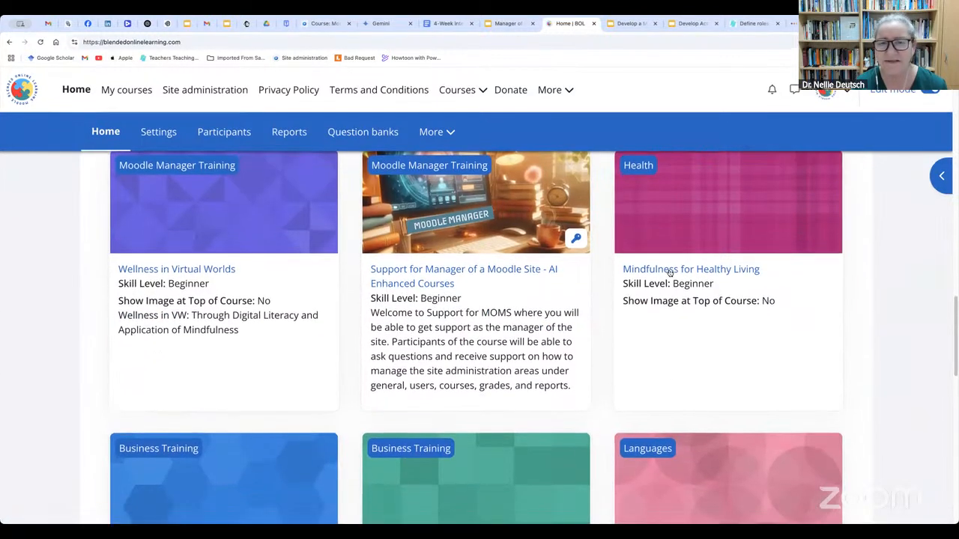
scroll(278, 248, "up", 6)
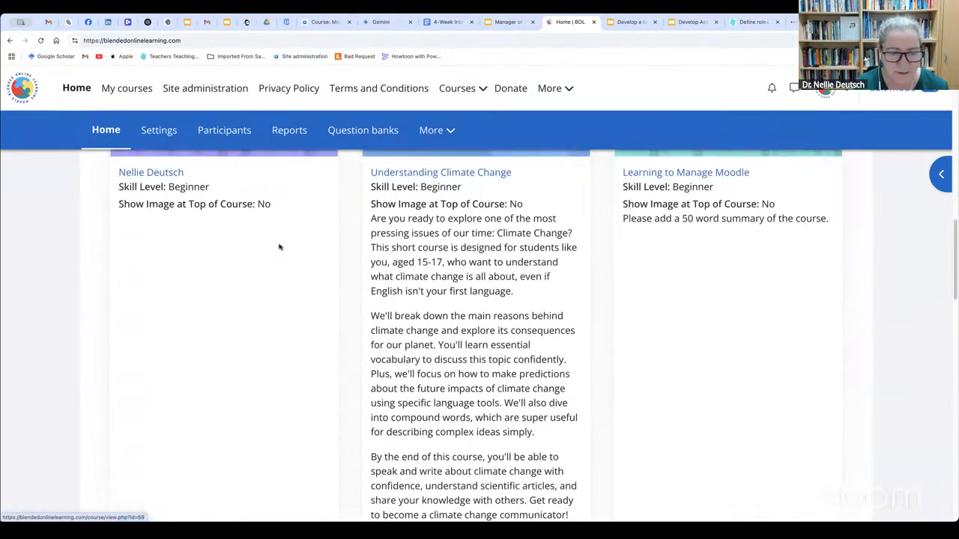
scroll(397, 311, "down", 6)
scroll(744, 286, "down", 1)
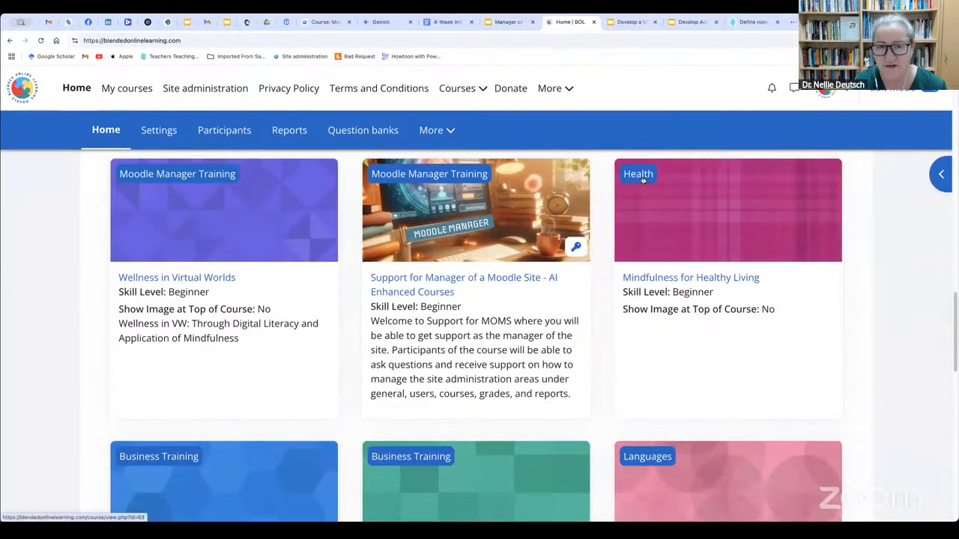
View the Mindfulness for Healthy Living course, and return to the home page to review the Moodle Manager Training courses
left_click(672, 282)
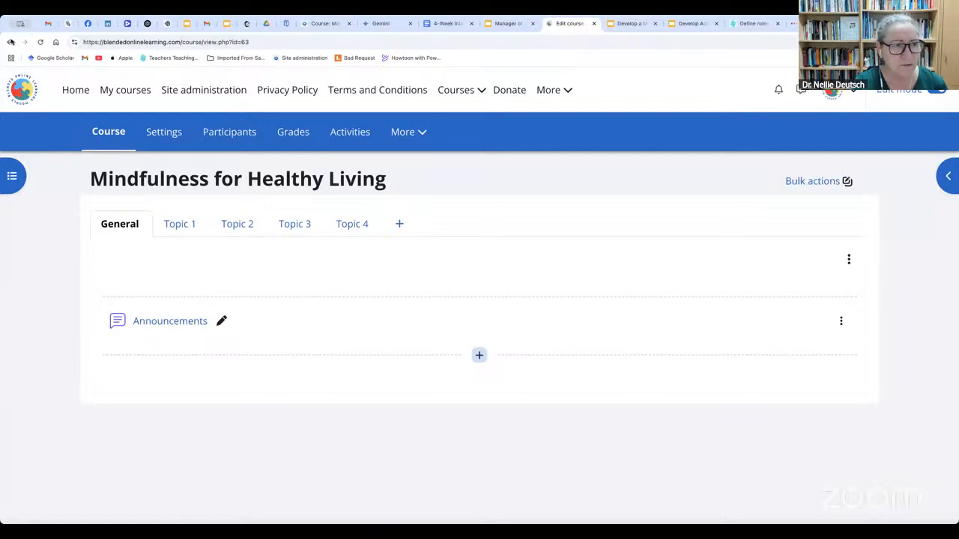
left_click(11, 41)
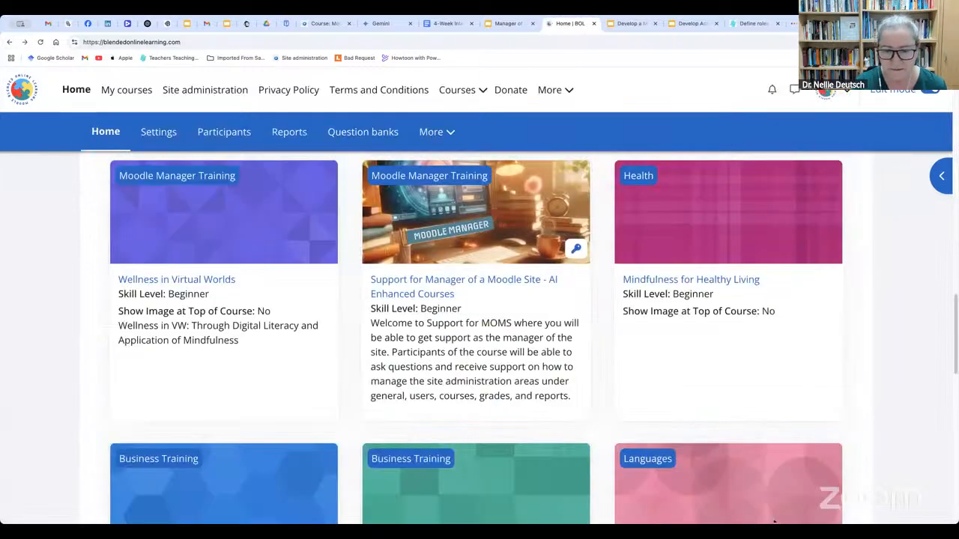
scroll(495, 296, "up", 2)
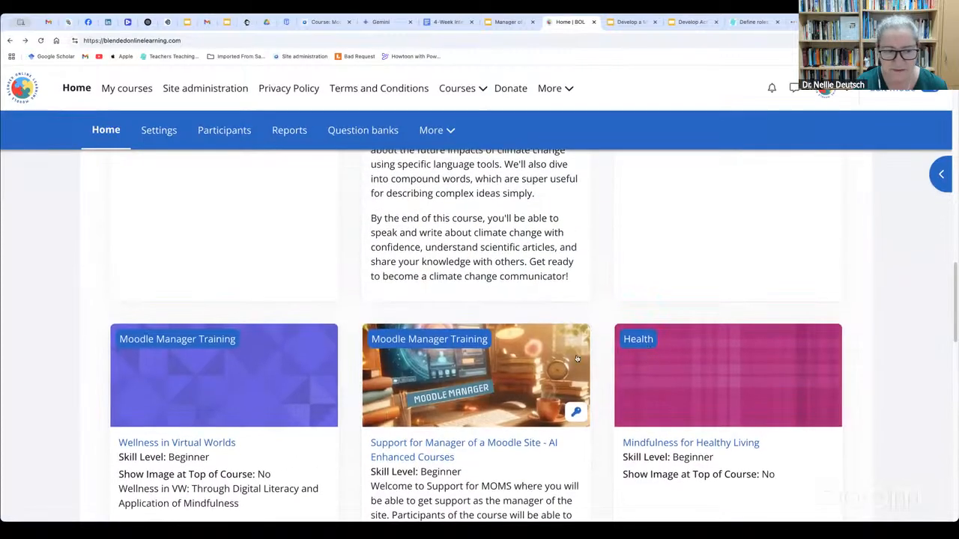
scroll(118, 361, "up", 1)
scroll(123, 367, "down", 1)
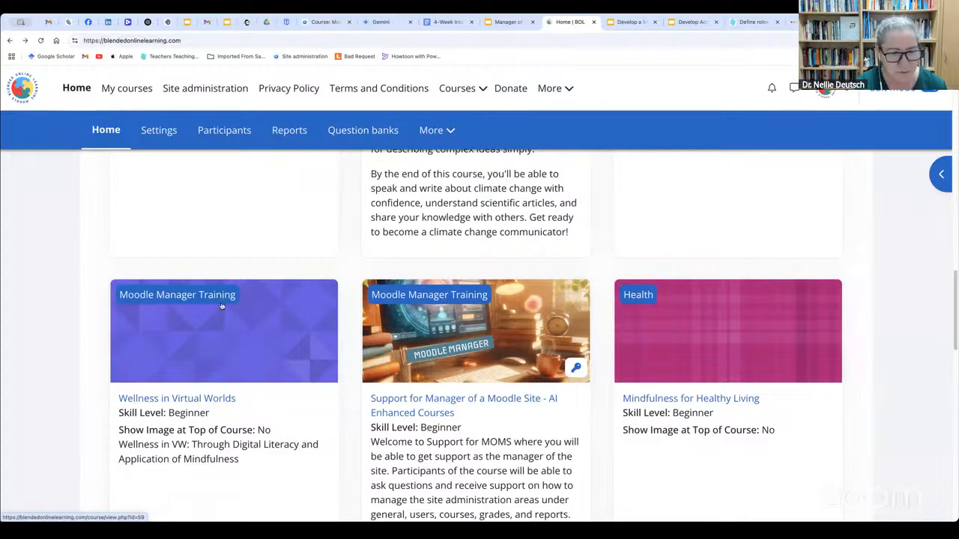
scroll(222, 306, "up", 10)
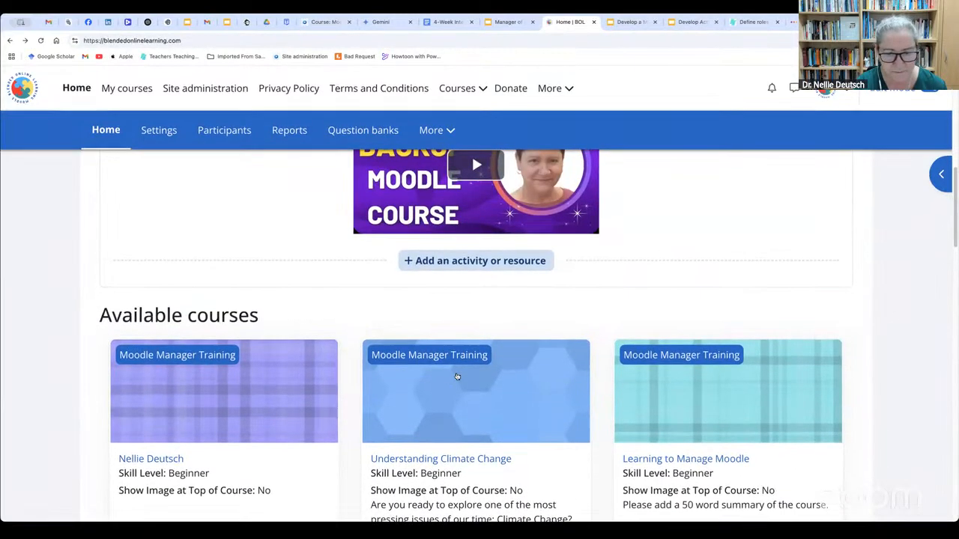
scroll(457, 376, "down", 1)
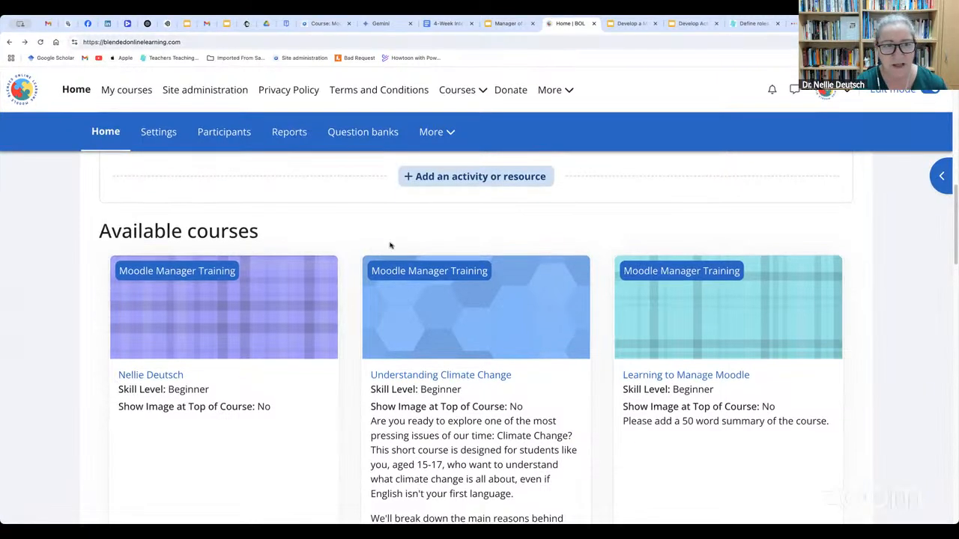
Open course management from My courses and examine the course categories and the courses listed under Moodle Manager Training
left_click(127, 88)
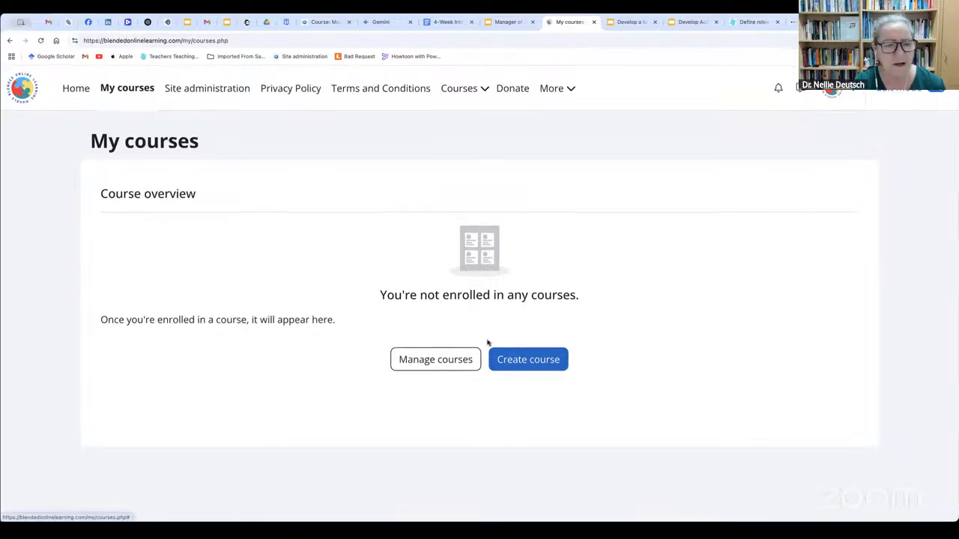
left_click(435, 363)
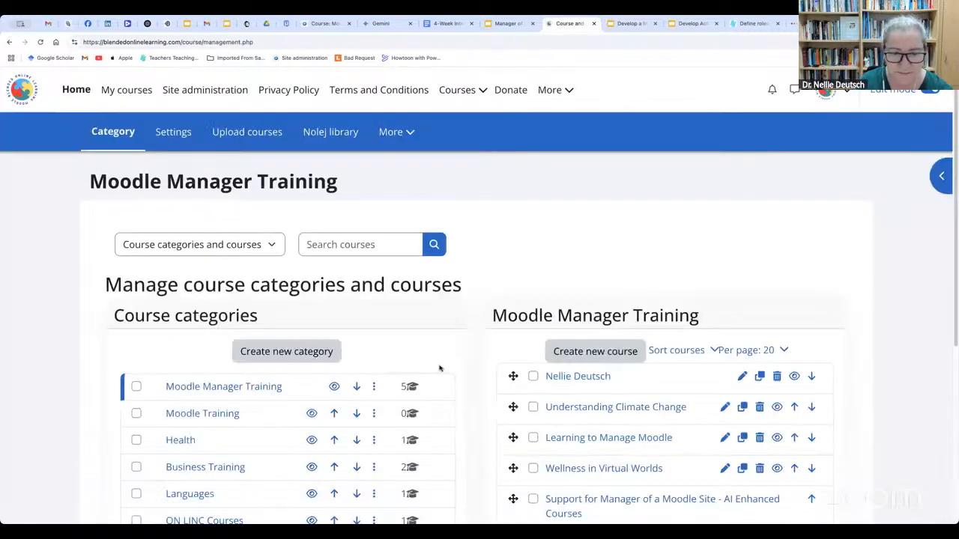
scroll(577, 359, "down", 1)
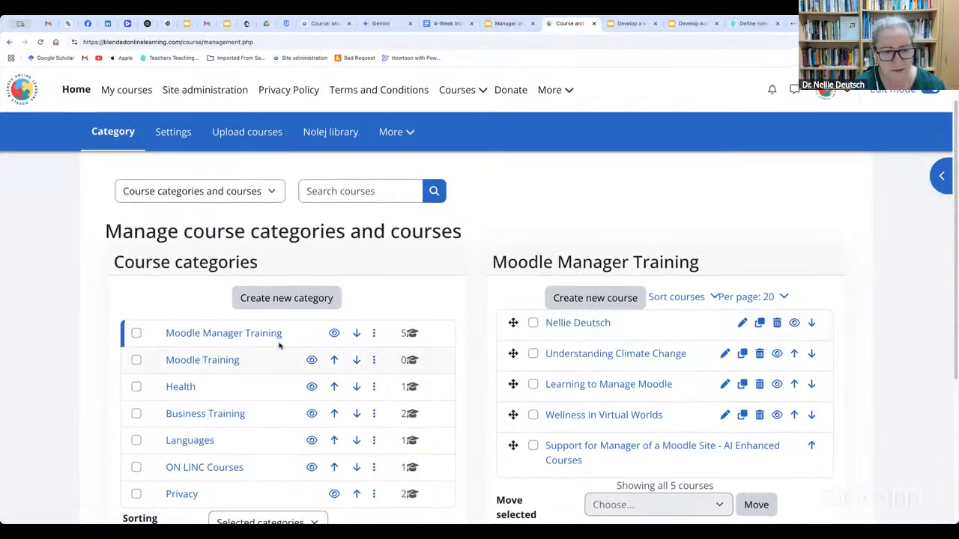
scroll(274, 364, "down", 3)
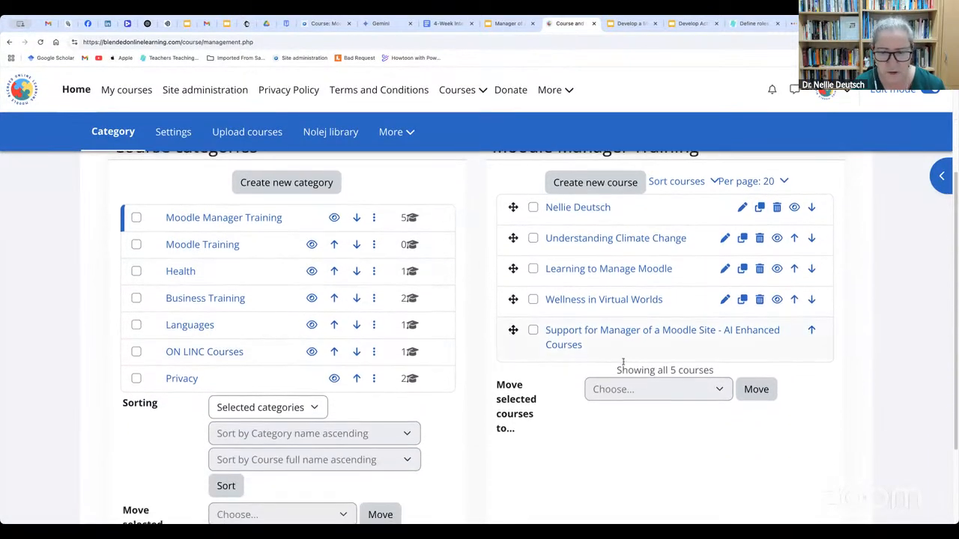
scroll(623, 367, "up", 5)
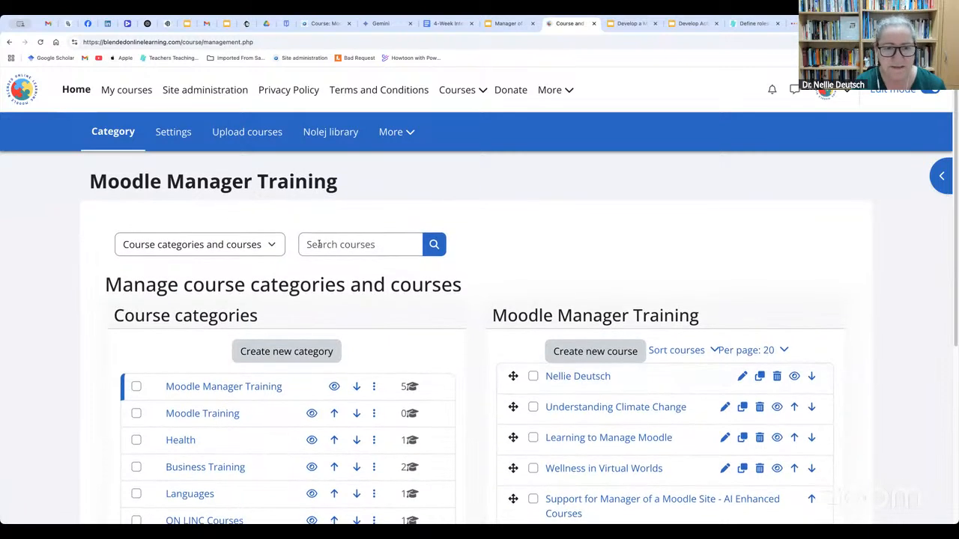
Open the details of the Understanding Climate Change course in course management and view the course
left_click(320, 248)
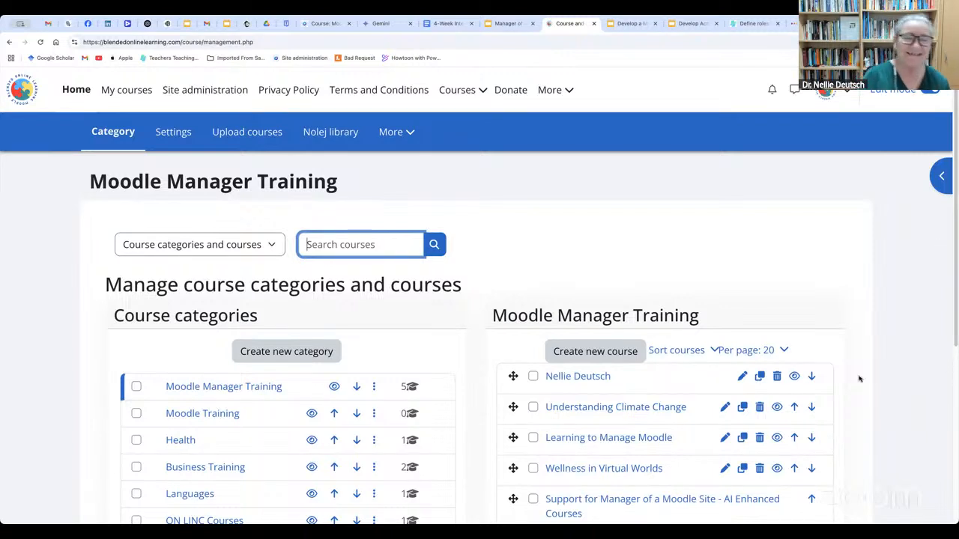
left_click(617, 409)
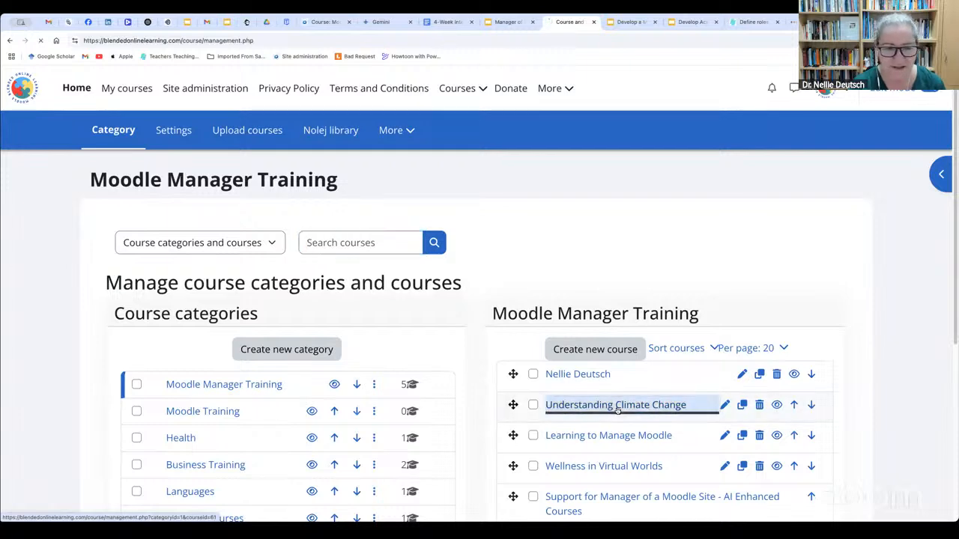
scroll(503, 470, "down", 10)
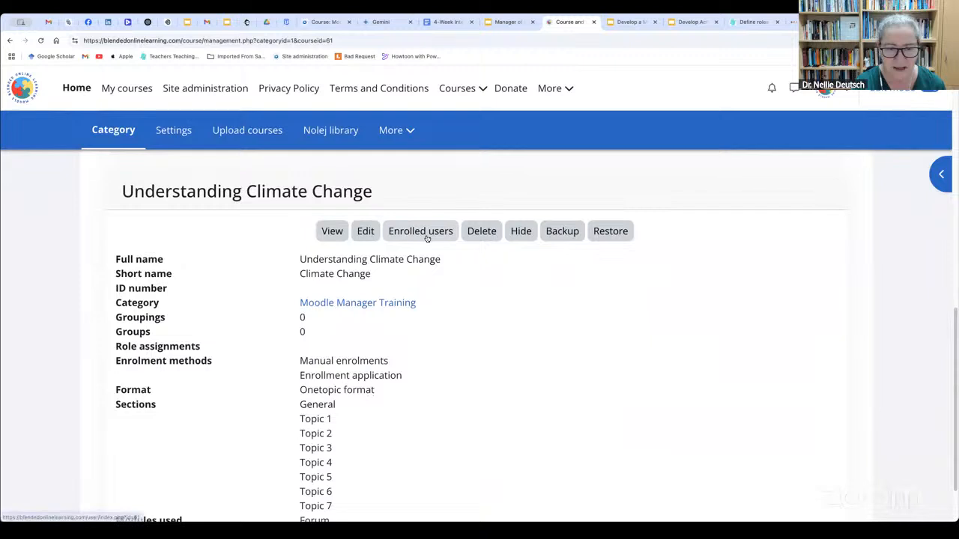
left_click(324, 231)
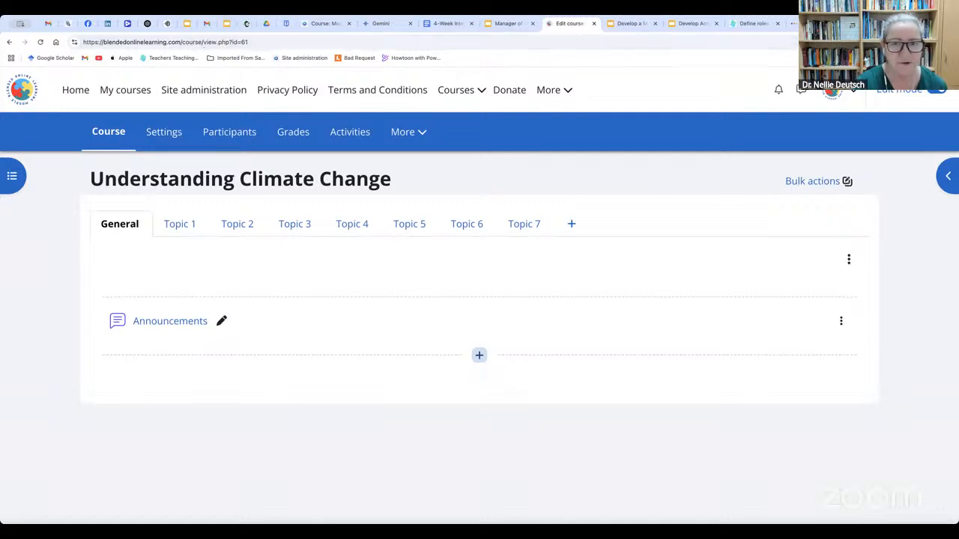
Check the Moodle manager slides briefly, and return to the site's home page to look through the available courses
left_click(508, 24)
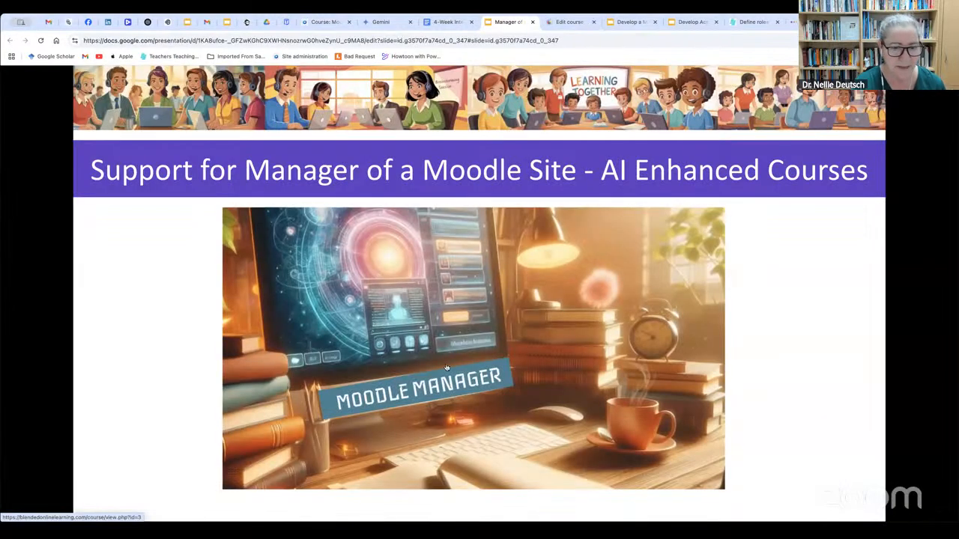
left_click(574, 23)
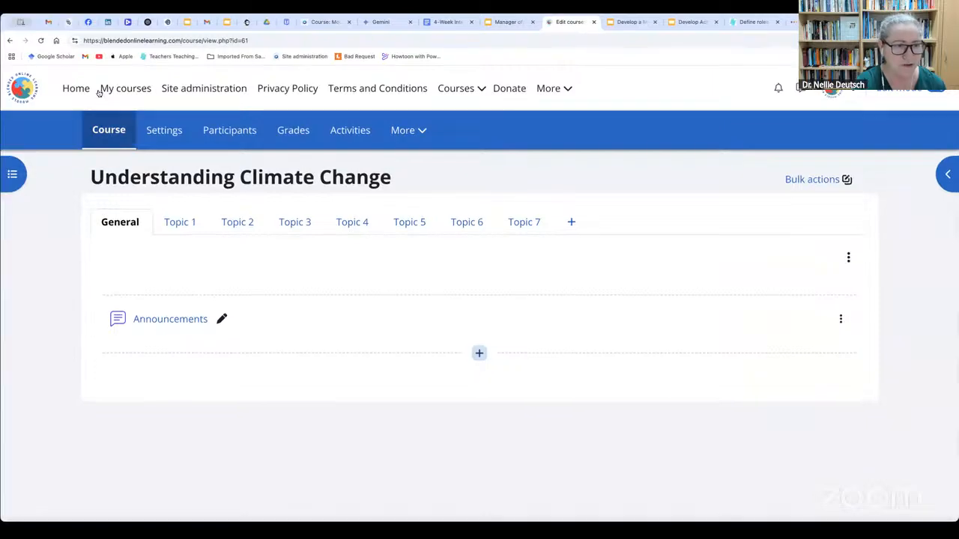
left_click(75, 90)
scroll(529, 464, "down", 10)
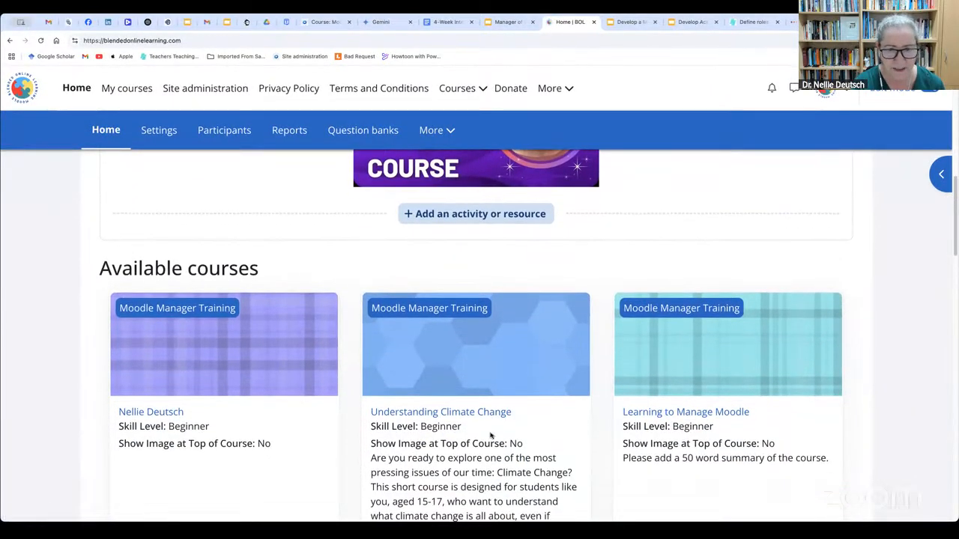
scroll(490, 436, "down", 5)
scroll(490, 433, "up", 8)
scroll(490, 433, "up", 8)
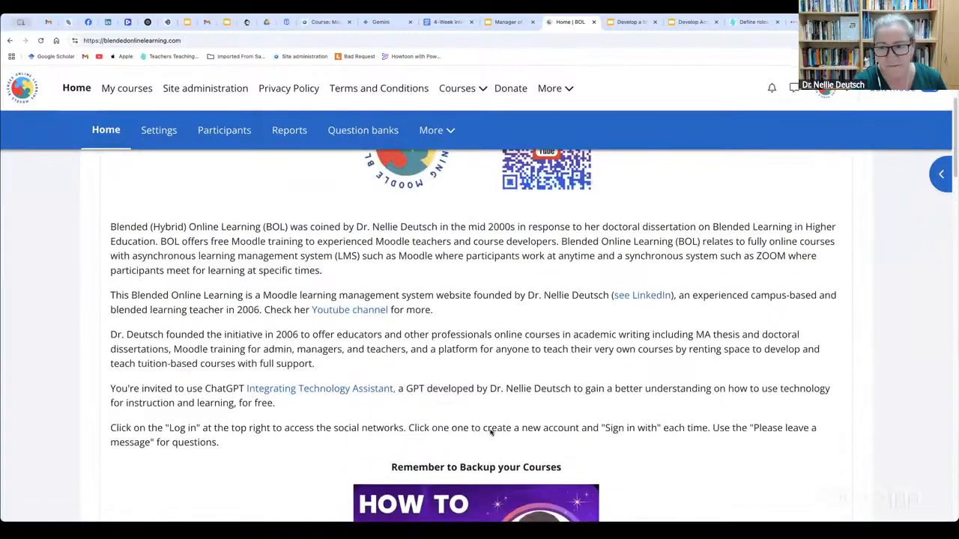
scroll(501, 505, "down", 8)
scroll(502, 509, "down", 4)
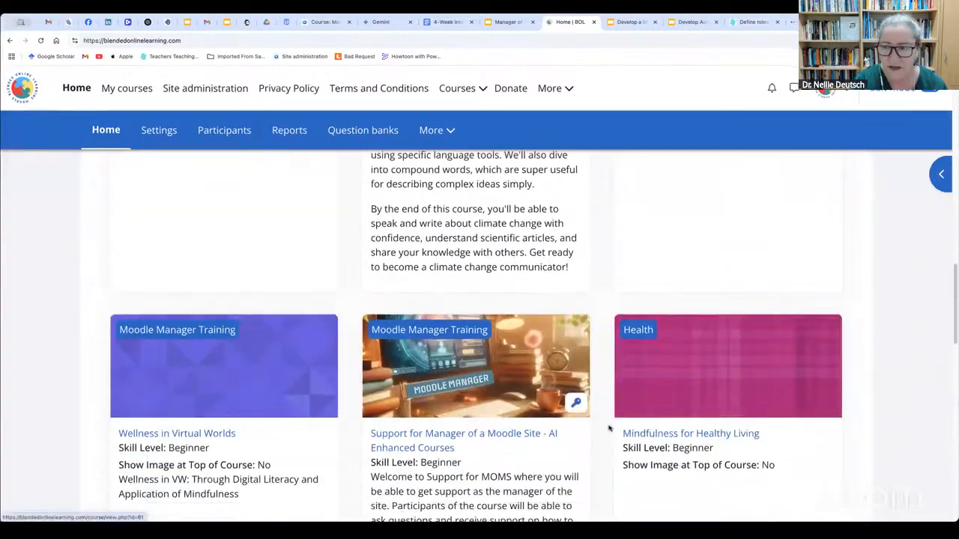
scroll(942, 293, "down", 1)
scroll(687, 505, "down", 5)
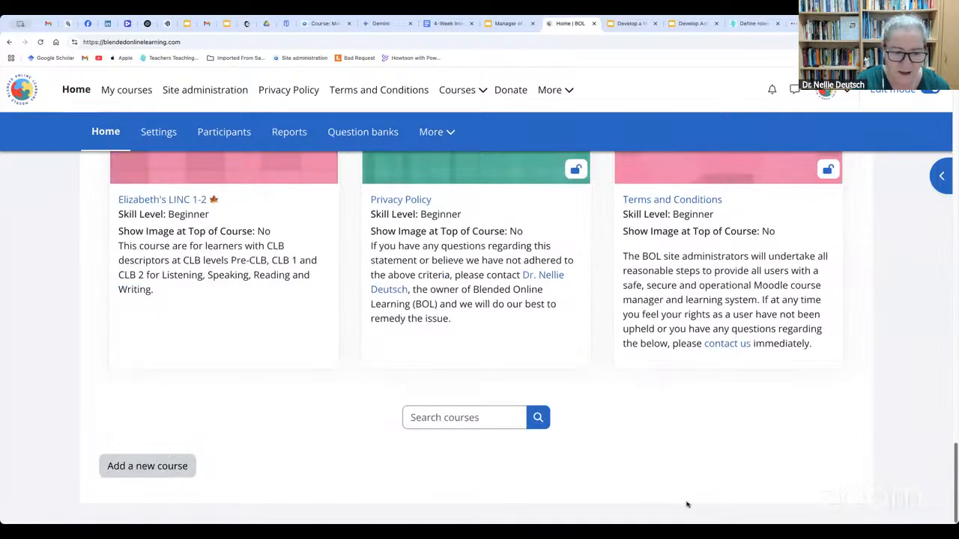
Search the site's courses for "Support" and open the Support for Manager of a Moodle Site - AI Enhanced Courses result
left_click(461, 417)
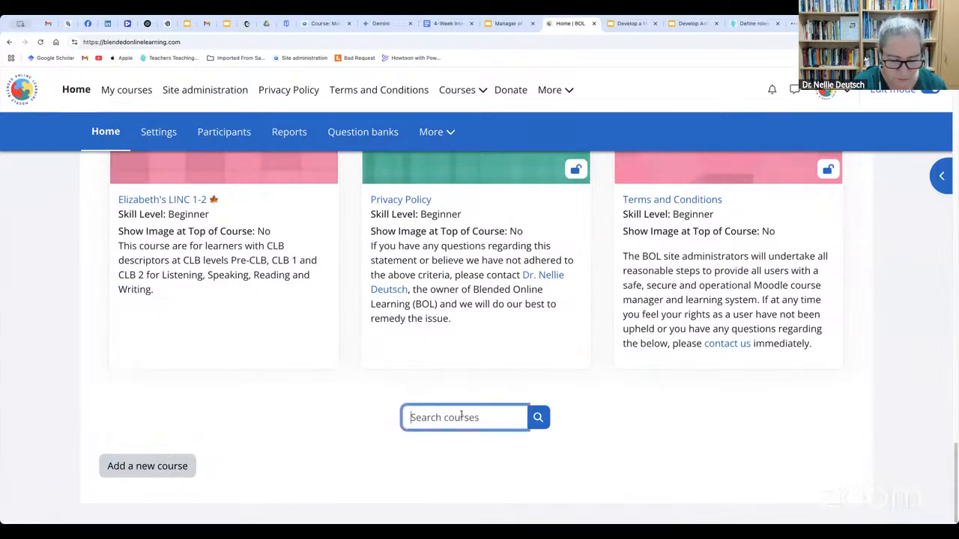
type("Support")
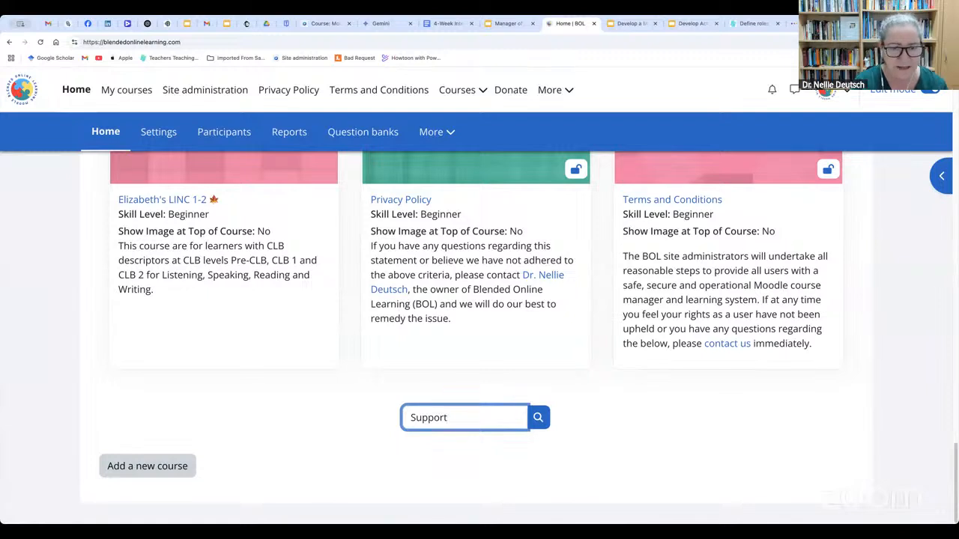
key("Return")
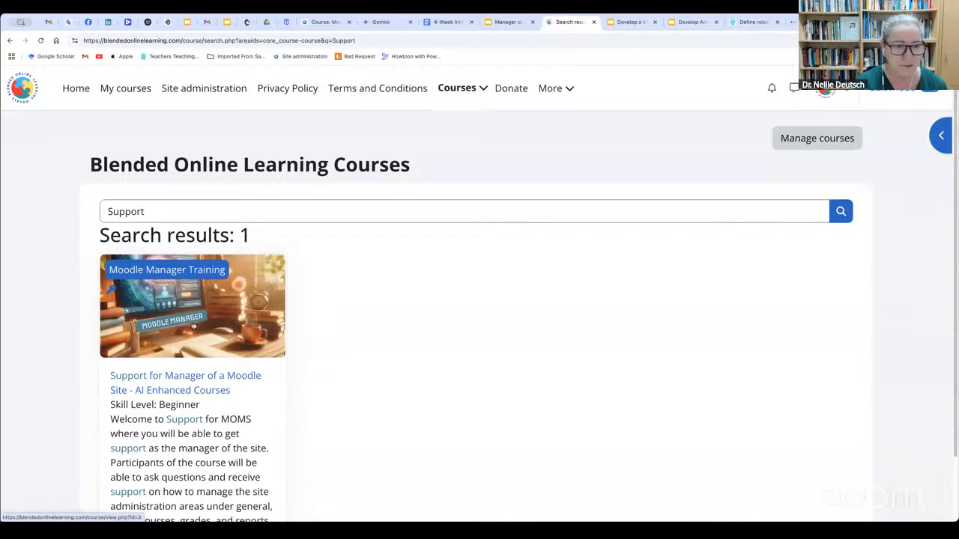
left_click(165, 302)
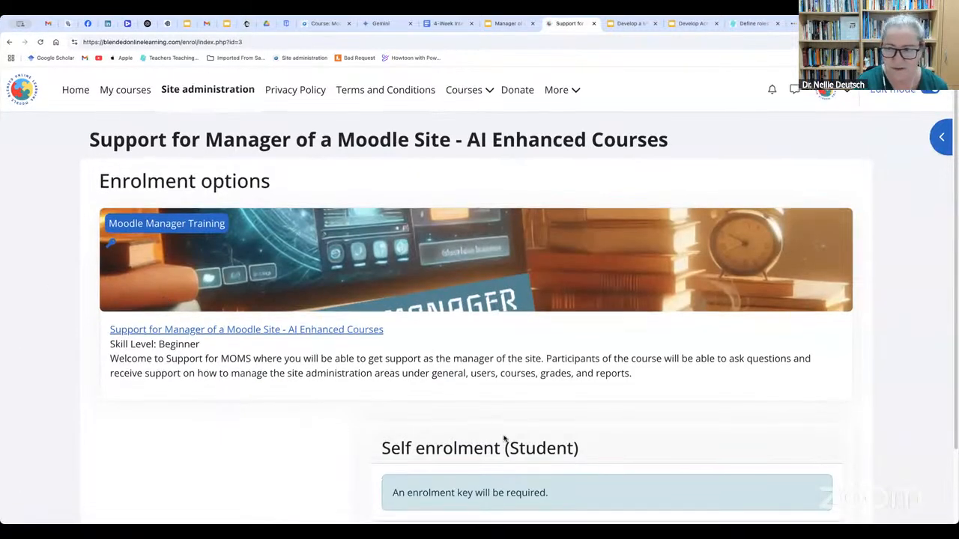
View the course's student self-enrolment option, open its enrolment key prompt, and cancel it without enrolling
scroll(494, 442, "down", 2)
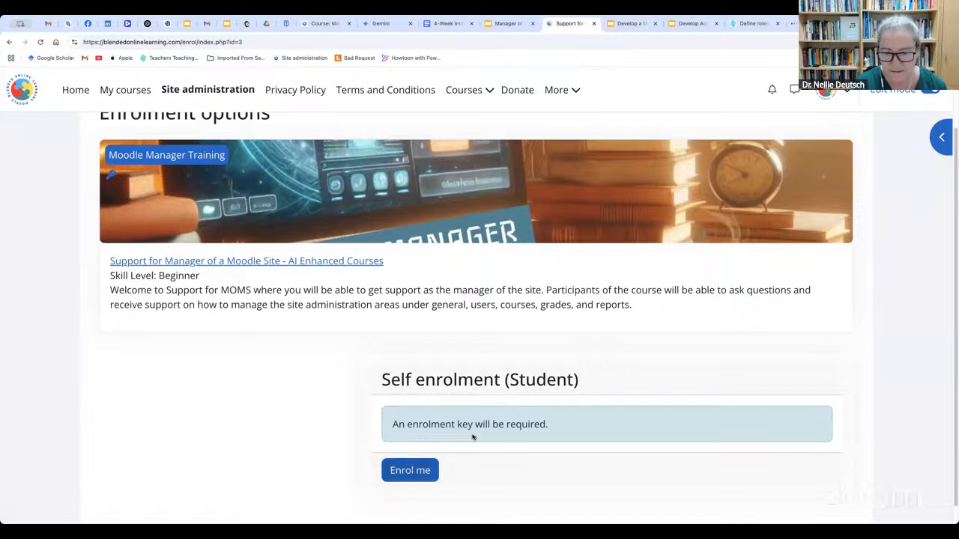
left_click(414, 469)
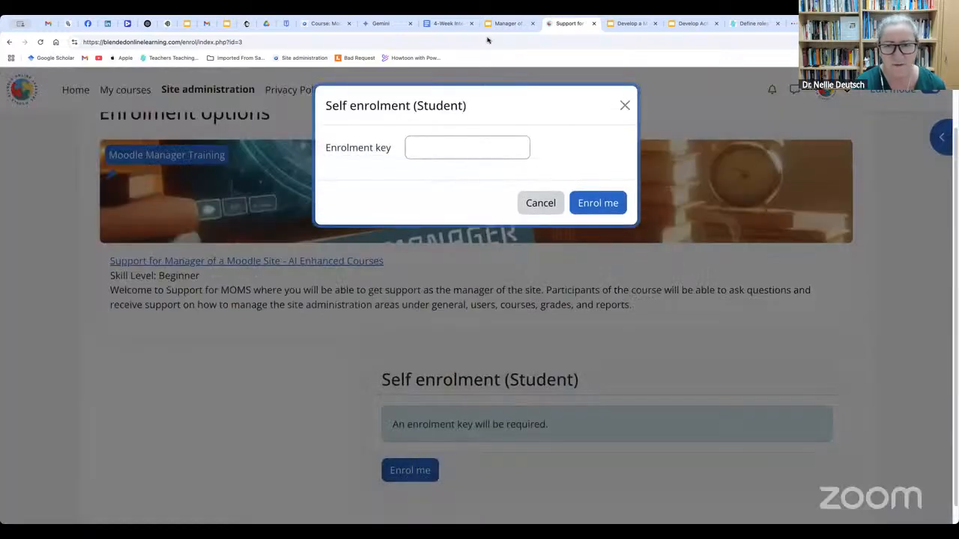
left_click(552, 204)
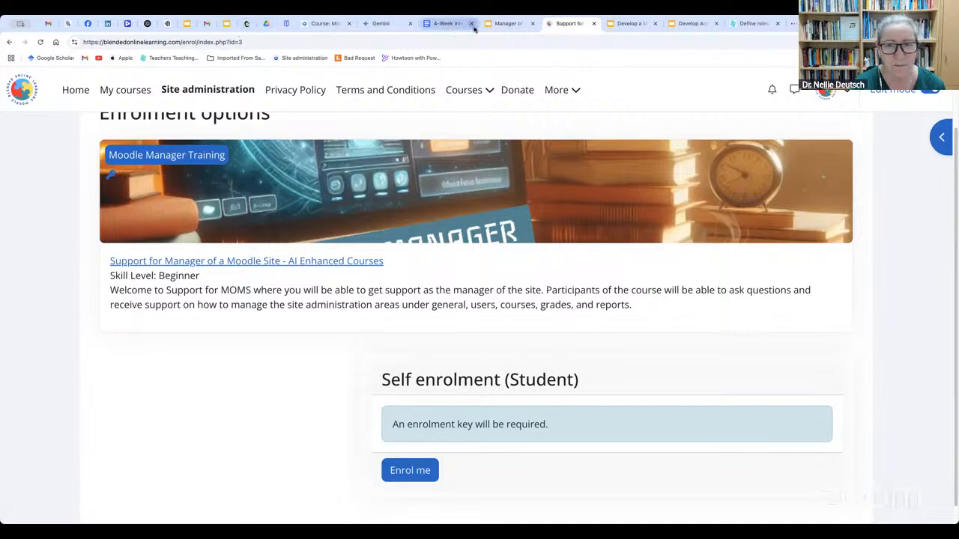
Switch to the Google Slides presentation and advance from the Support for Manager slide to the Manager of Blended Online Learning slide
left_click(497, 25)
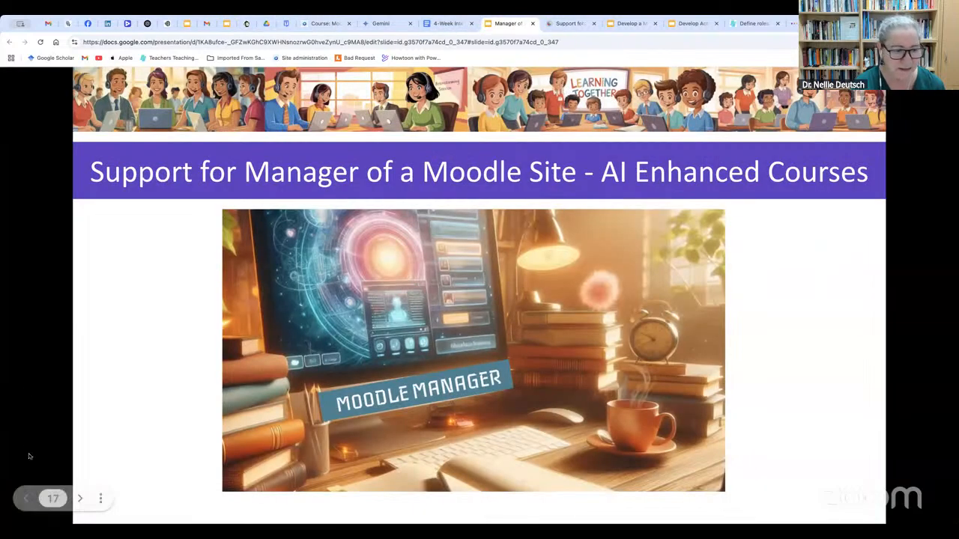
left_click(80, 499)
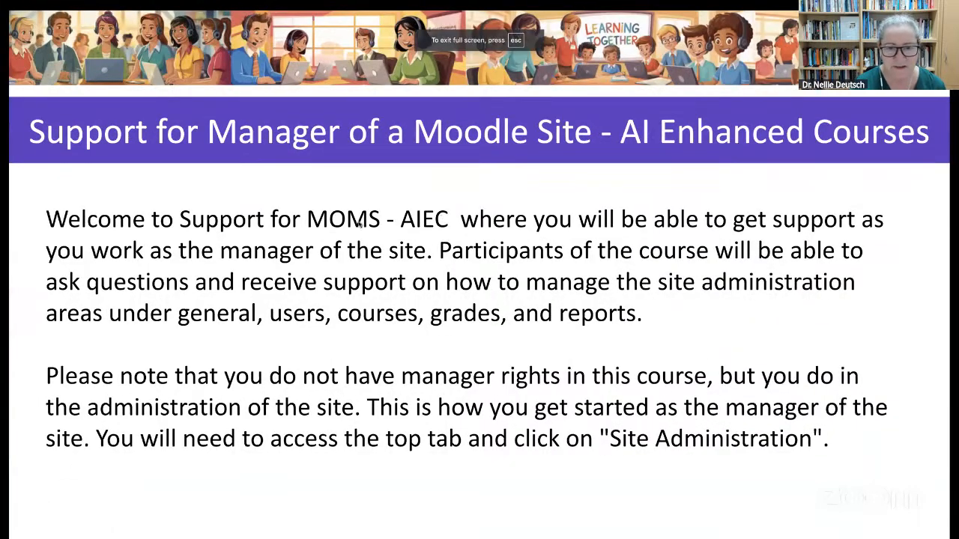
mouse_move(96, 501)
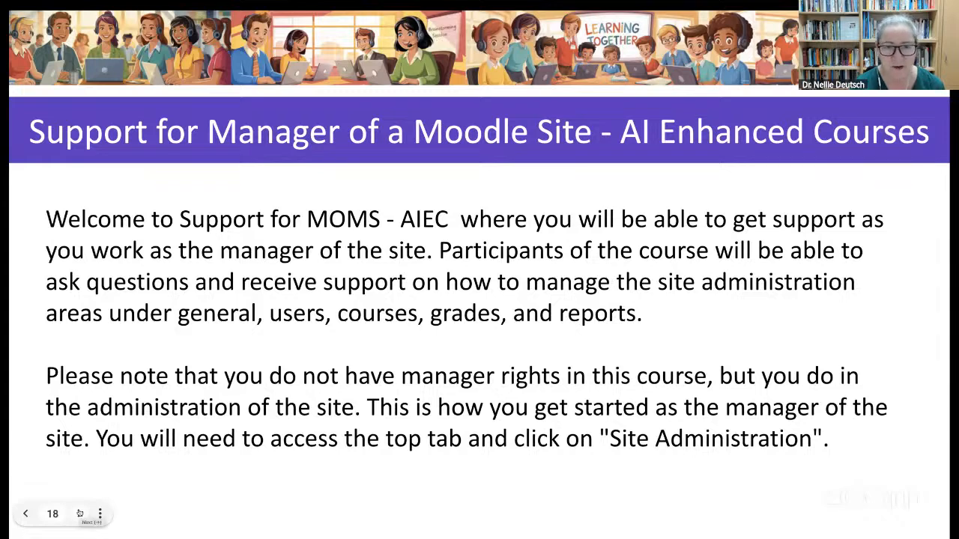
left_click(80, 513)
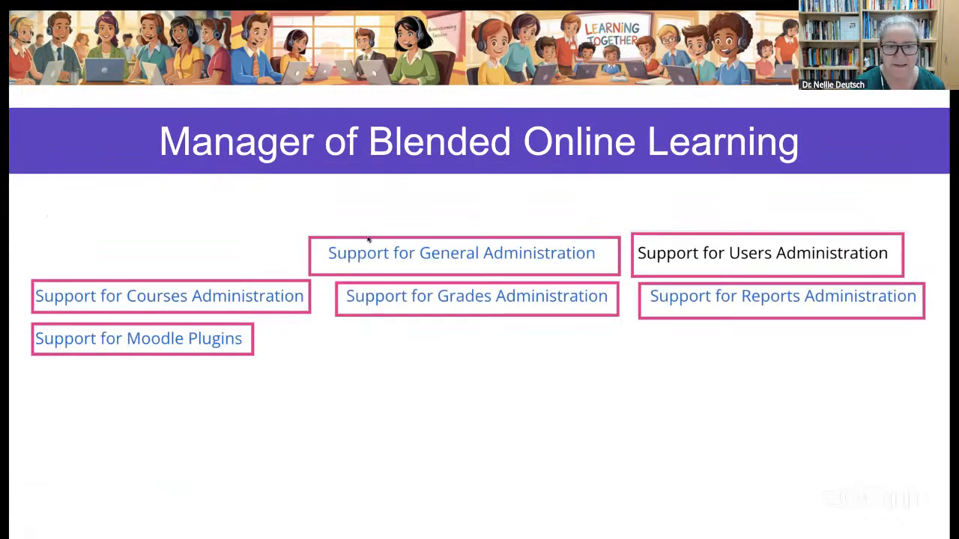